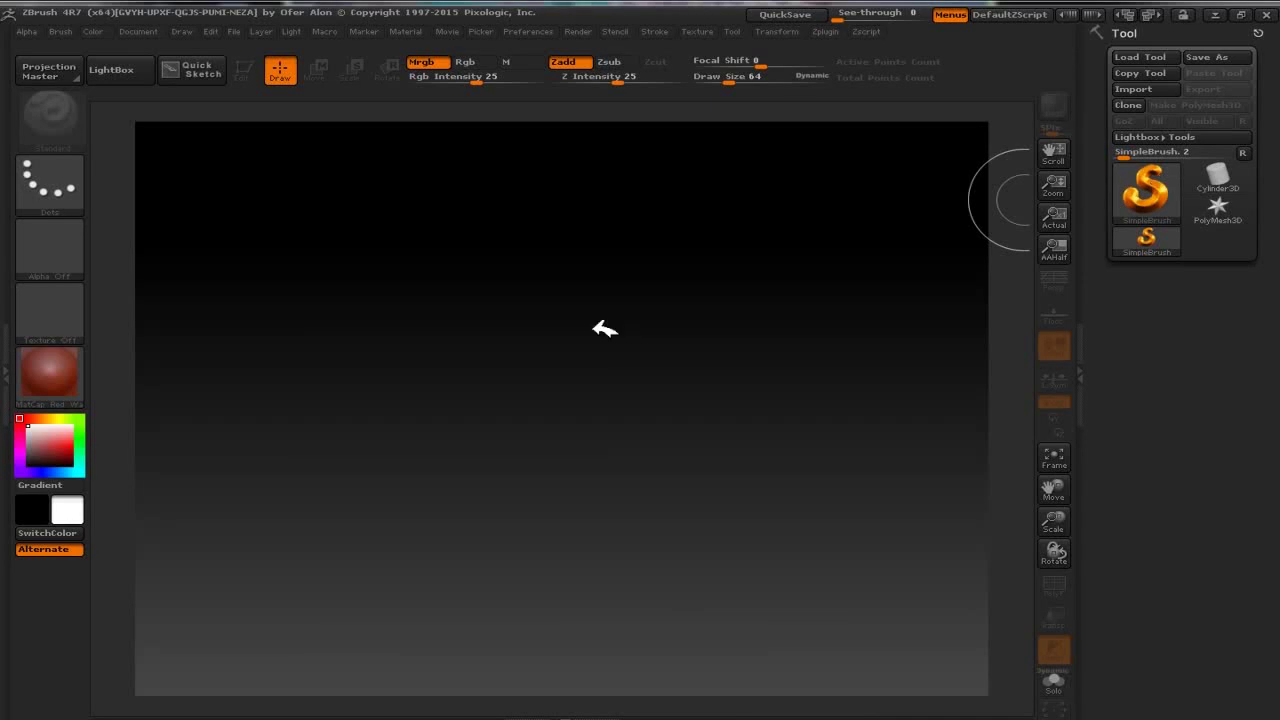
Draw a root ZSphere in Edit mode and add an enlarged neck sphere below it
{"action": "left_click_drag", "start_coordinate": [563, 287], "coordinate": [620, 395]}
{"action": "left_click", "coordinate": [247, 70]}
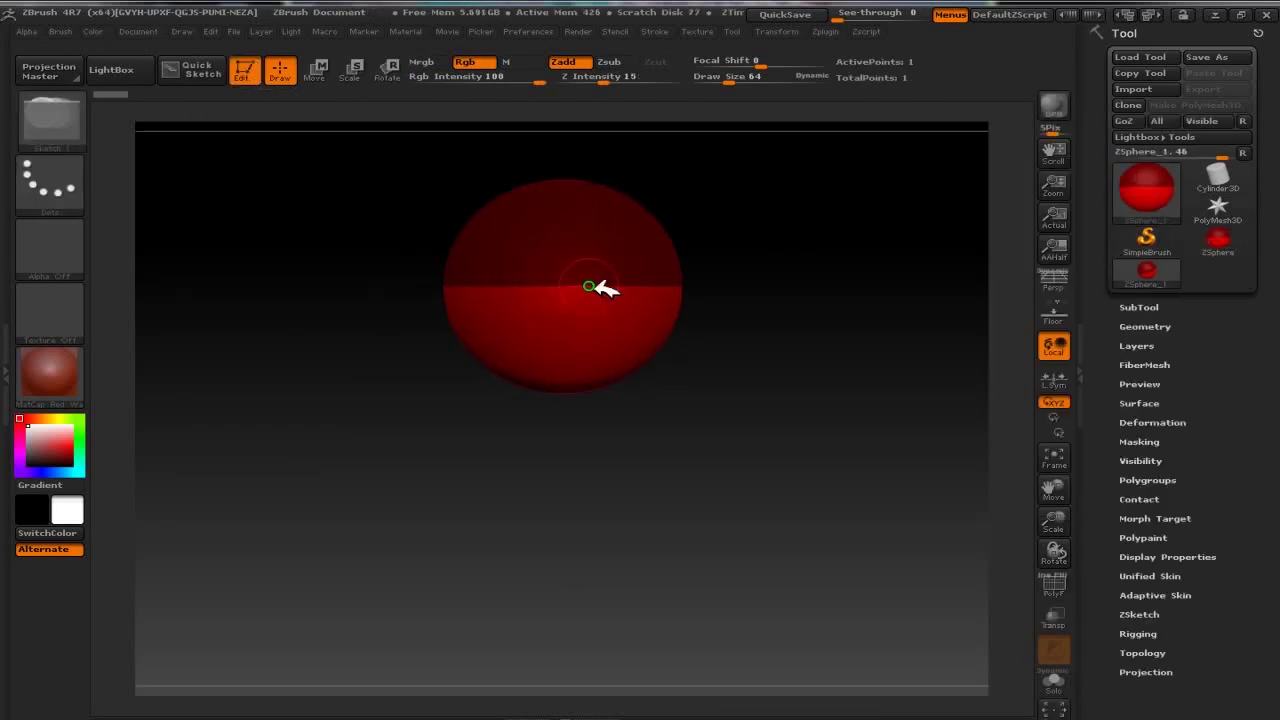
{"action": "left_click", "coordinate": [580, 395]}
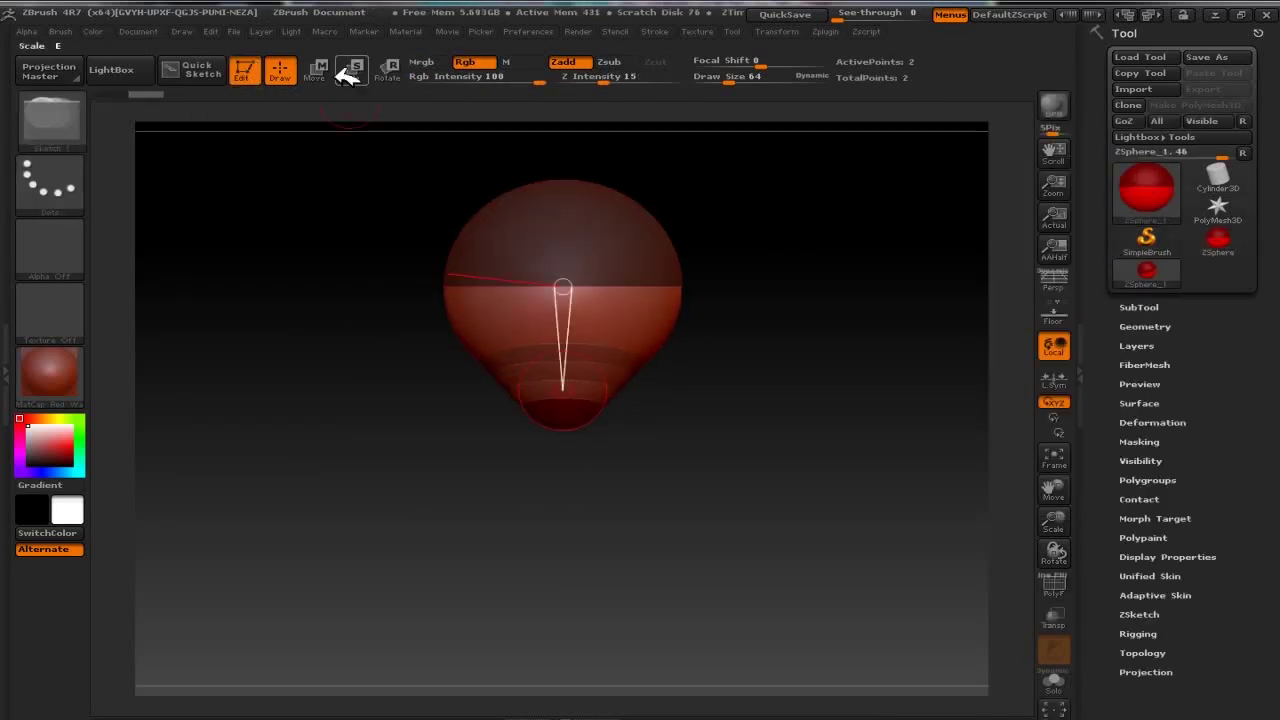
{"action": "key", "text": "w"}
{"action": "left_click_drag", "start_coordinate": [563, 415], "coordinate": [577, 455]}
{"action": "left_click_drag", "start_coordinate": [460, 545], "coordinate": [480, 554]}
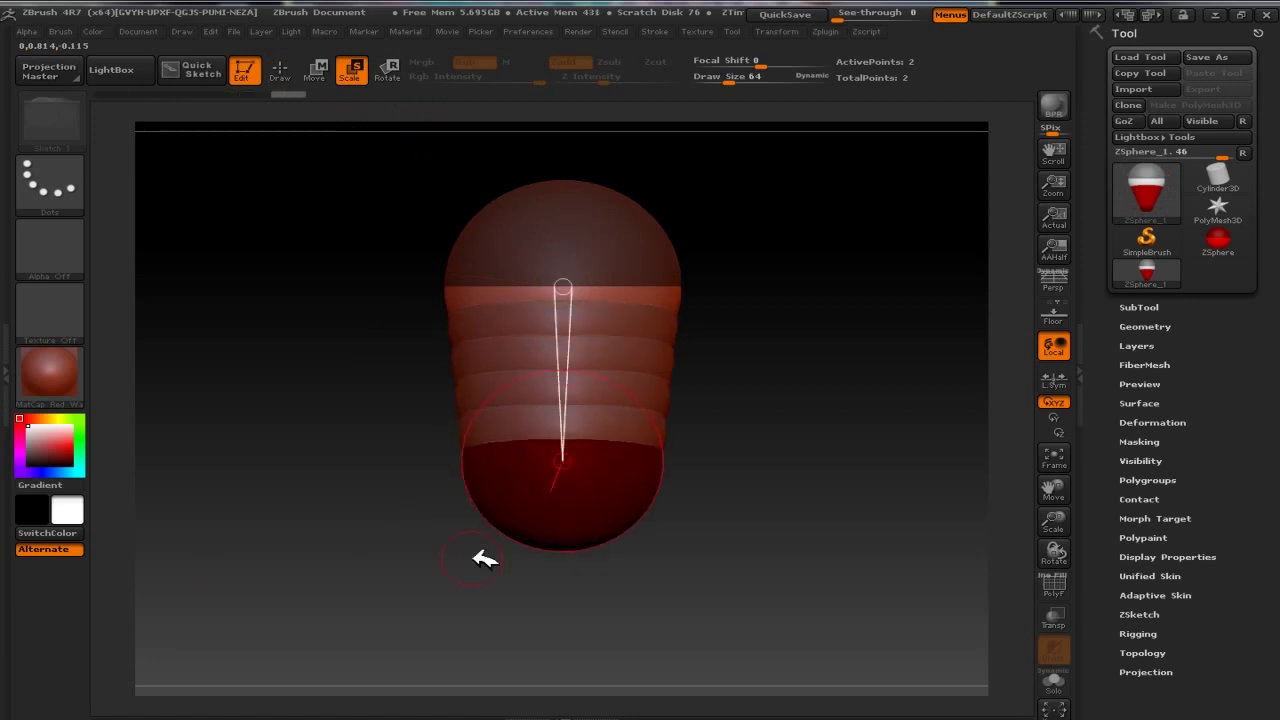
{"action": "key", "text": "q"}
Add a mirrored pair of spheres and pull them out into shoulder arms
{"action": "left_click", "coordinate": [503, 487]}
{"action": "left_click_drag", "start_coordinate": [580, 590], "coordinate": [651, 580]}
{"action": "key", "text": "w"}
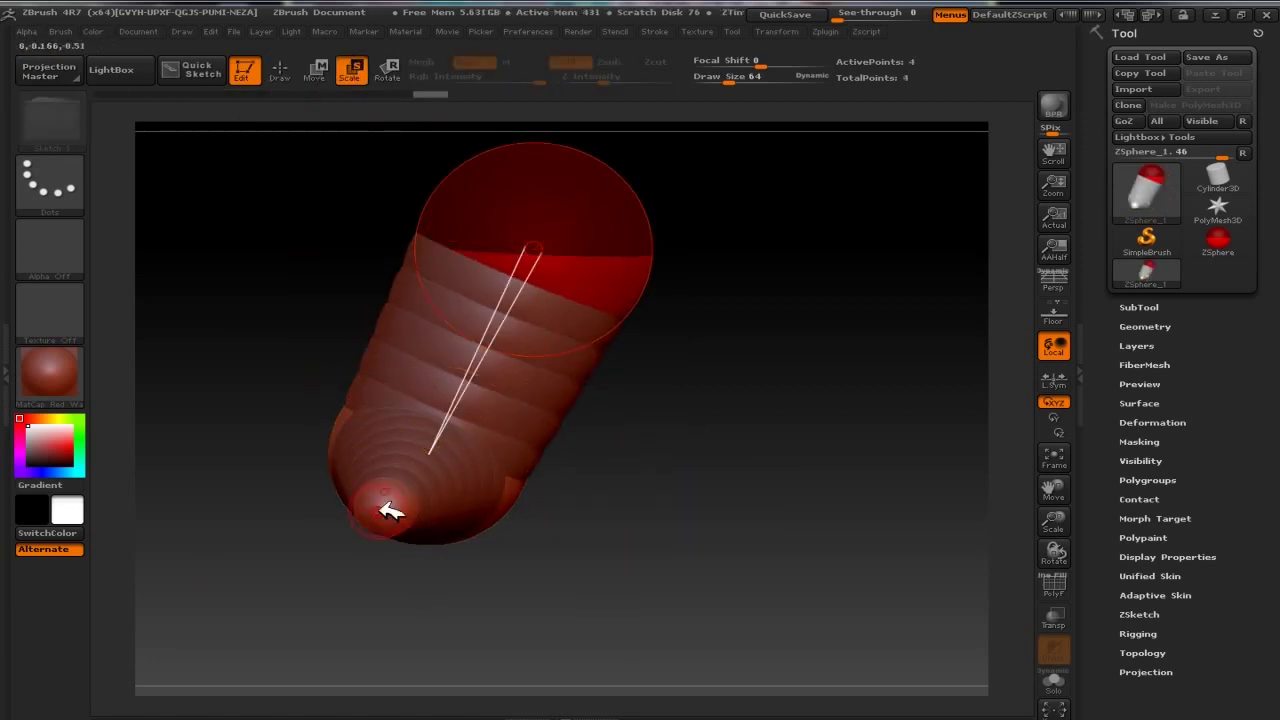
{"action": "left_click_drag", "start_coordinate": [390, 510], "coordinate": [326, 700]}
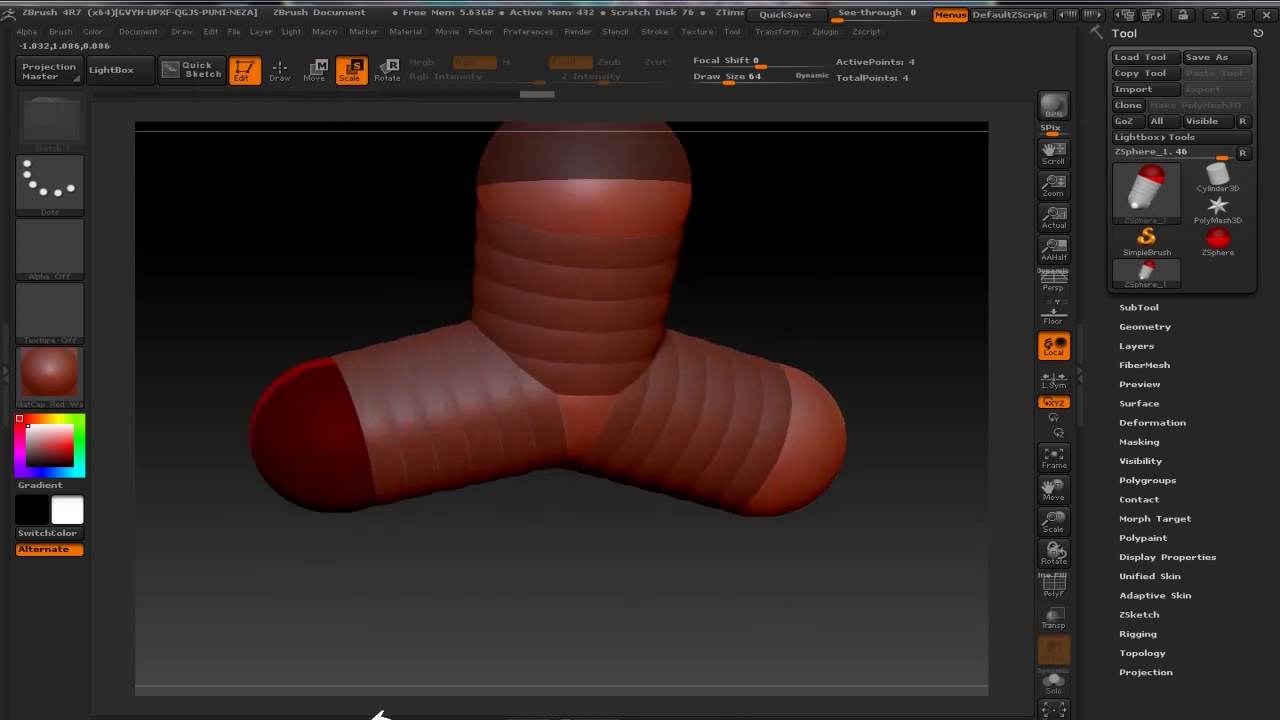
Pull a head sphere up from the top and position it in the chain
{"action": "key", "text": "q"}
{"action": "left_click_drag", "start_coordinate": [609, 251], "coordinate": [609, 314]}
{"action": "key", "text": "w"}
{"action": "mouse_move", "coordinate": [760, 330]}
{"action": "left_mouse_down"}
{"action": "mouse_move", "coordinate": [883, 353]}
{"action": "mouse_move", "coordinate": [763, 229]}
{"action": "mouse_move", "coordinate": [766, 251]}
{"action": "left_mouse_up"}
{"action": "mouse_move", "coordinate": [449, 491]}
{"action": "left_mouse_down"}
{"action": "mouse_move", "coordinate": [490, 198]}
{"action": "mouse_move", "coordinate": [914, 283]}
{"action": "left_mouse_up"}
{"action": "key", "text": "e"}
{"action": "mouse_move", "coordinate": [850, 320]}
{"action": "left_mouse_down"}
{"action": "mouse_move", "coordinate": [968, 357]}
{"action": "mouse_move", "coordinate": [806, 366]}
{"action": "mouse_move", "coordinate": [410, 165]}
{"action": "left_mouse_up"}
Add a symmetric pair of eye spheres and preview the armature as a polygon mesh
{"action": "key", "text": "q"}
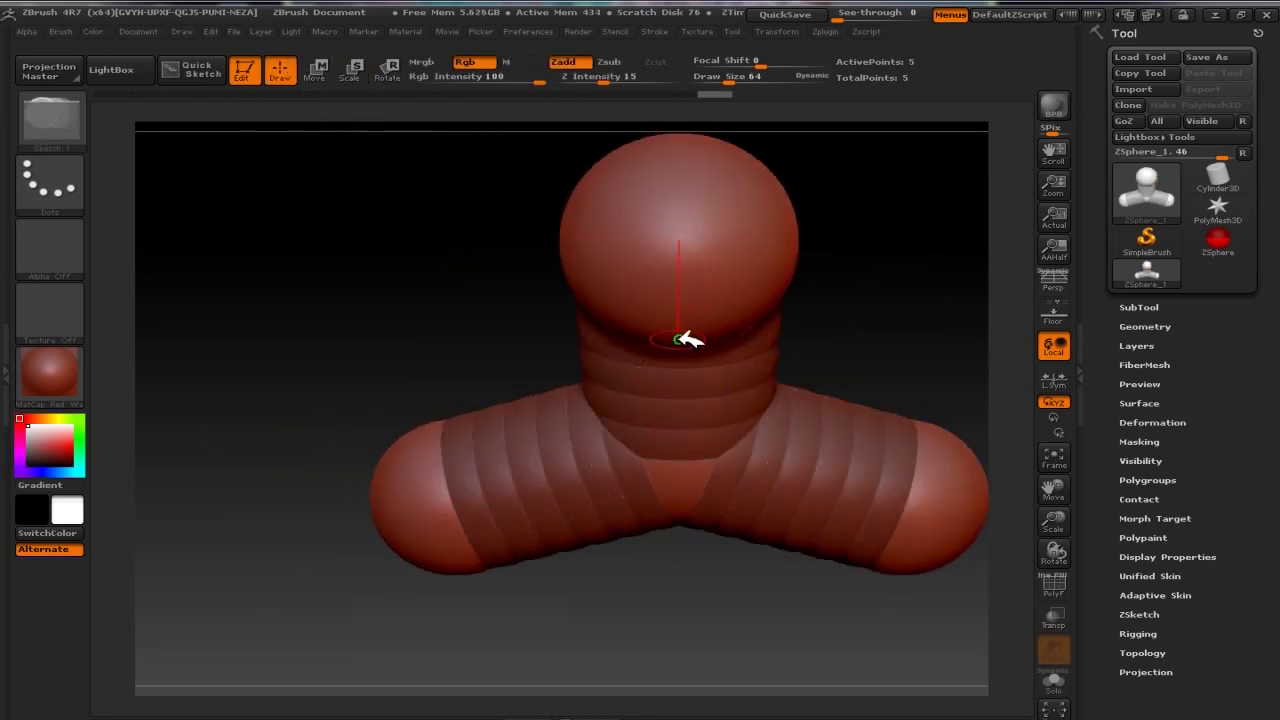
{"action": "left_click_drag", "start_coordinate": [630, 192], "coordinate": [679, 238]}
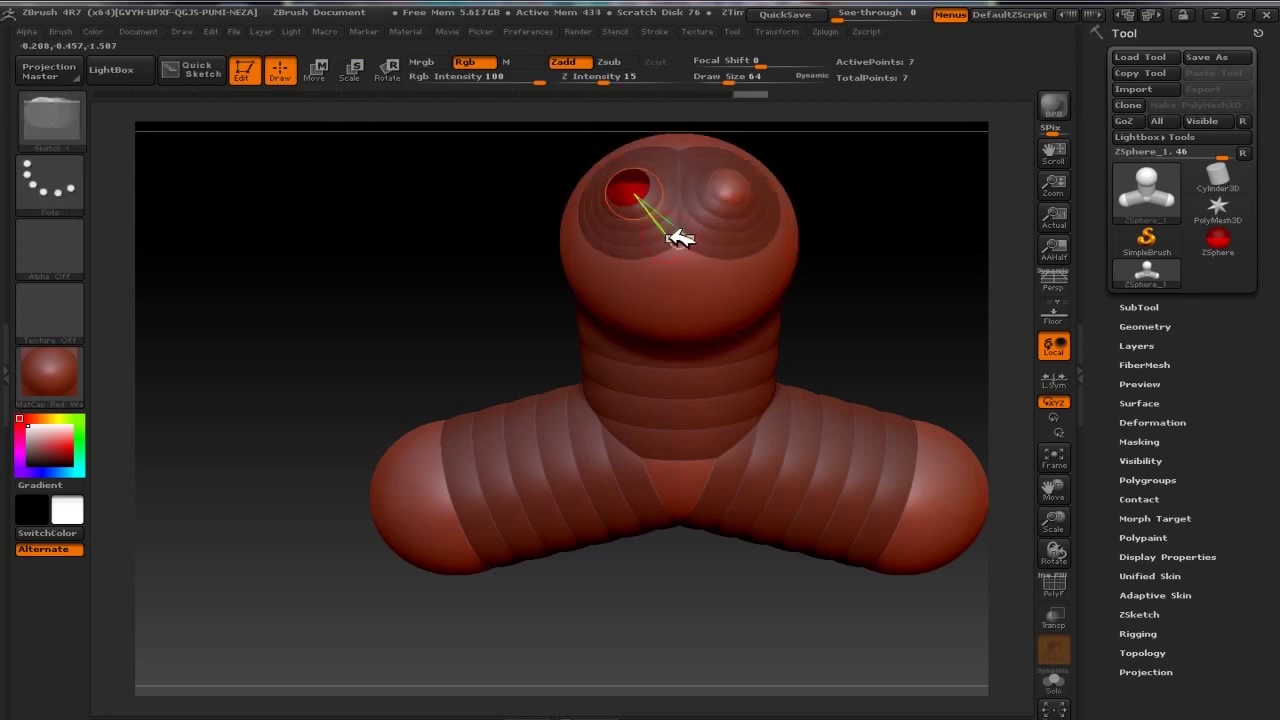
{"action": "mouse_move", "coordinate": [697, 317]}
{"action": "left_mouse_down"}
{"action": "mouse_move", "coordinate": [743, 177]}
{"action": "mouse_move", "coordinate": [866, 318]}
{"action": "left_mouse_up"}
{"action": "key", "text": "w"}
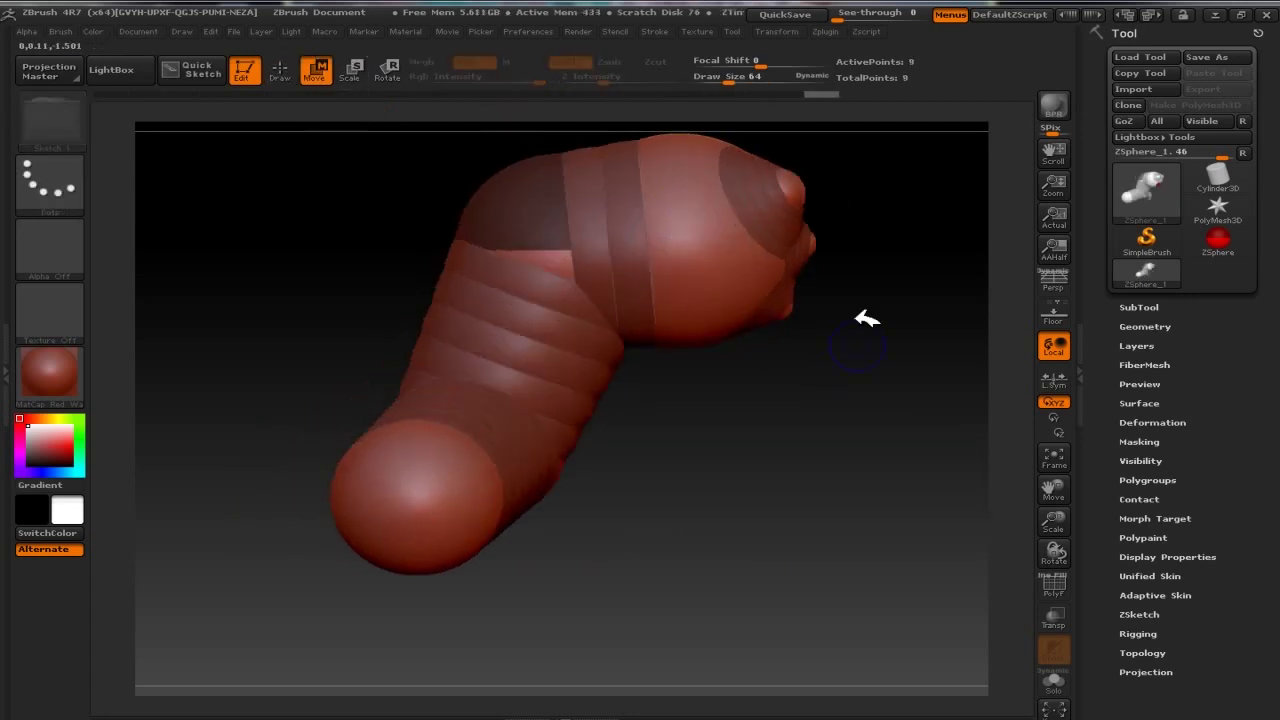
{"action": "left_click_drag", "start_coordinate": [783, 196], "coordinate": [828, 228]}
{"action": "mouse_move", "coordinate": [829, 305]}
{"action": "left_mouse_down"}
{"action": "mouse_move", "coordinate": [937, 349]}
{"action": "mouse_move", "coordinate": [543, 209]}
{"action": "left_mouse_up"}
{"action": "key", "text": "a"}
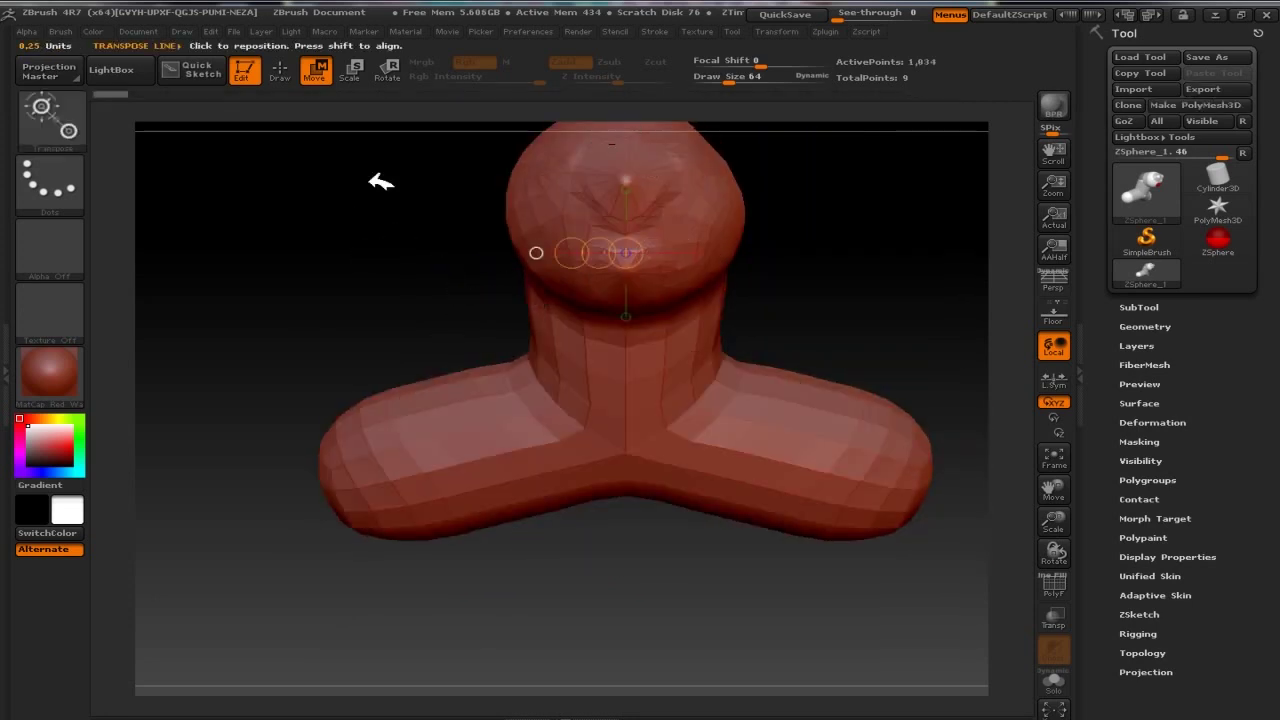
Enable sculpting on the adaptive skin preview with the Move brush active
{"action": "left_click", "coordinate": [283, 75]}
{"action": "key", "text": "b"}
{"action": "key", "text": "m"}
{"action": "key", "text": "v"}
{"action": "left_click_drag", "start_coordinate": [791, 290], "coordinate": [640, 277]}
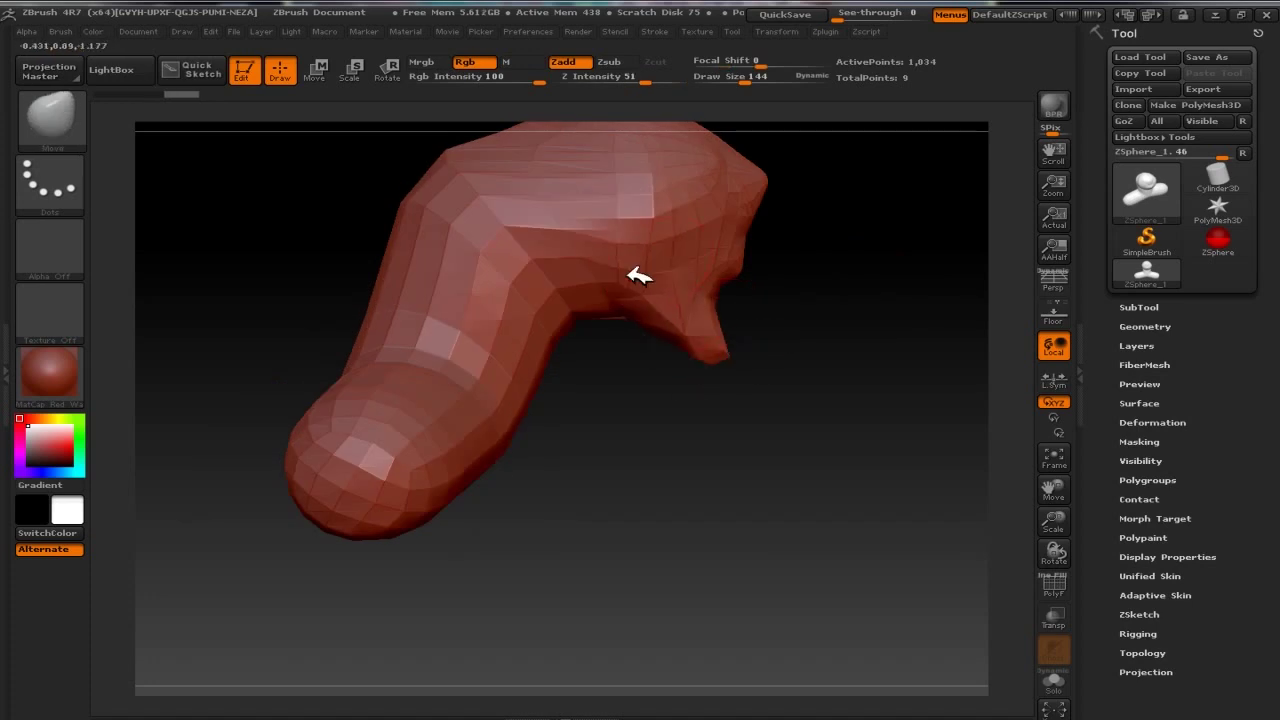
{"action": "left_click_drag", "start_coordinate": [903, 371], "coordinate": [820, 270]}
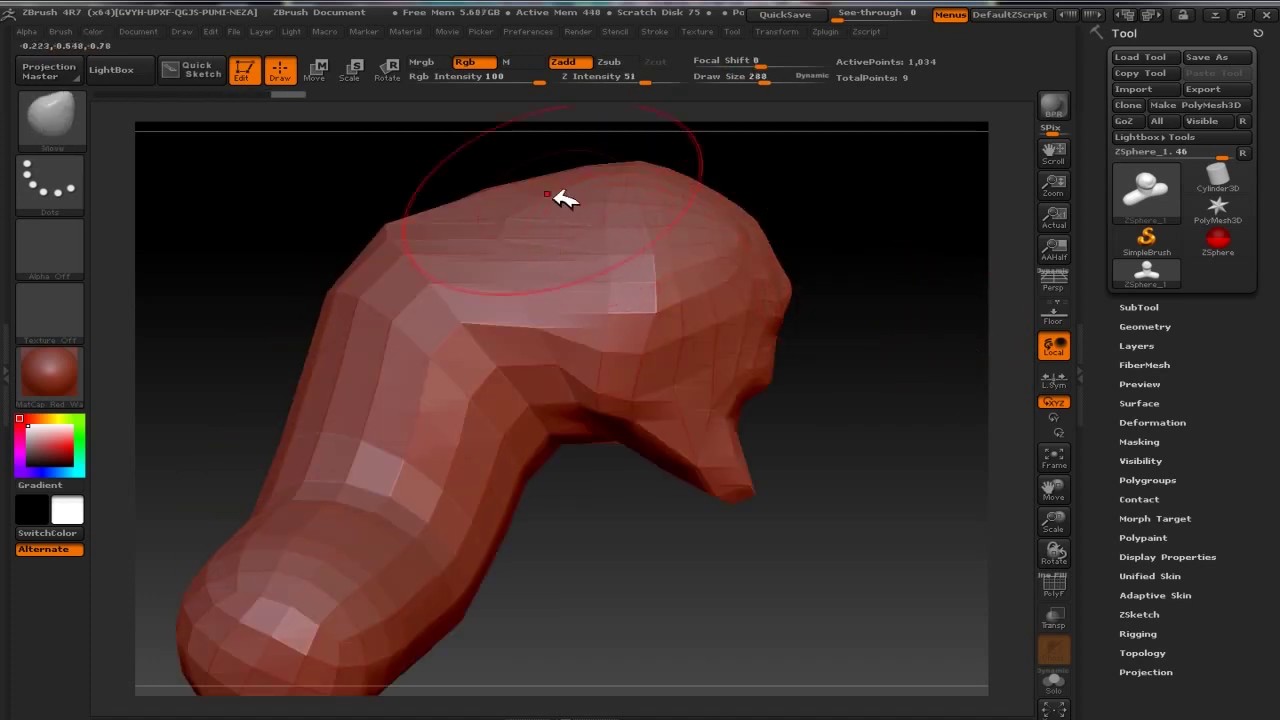
{"action": "left_click_drag", "start_coordinate": [640, 494], "coordinate": [940, 378]}
{"action": "key", "text": "b"}
{"action": "key", "text": "c"}
{"action": "key", "text": "b"}
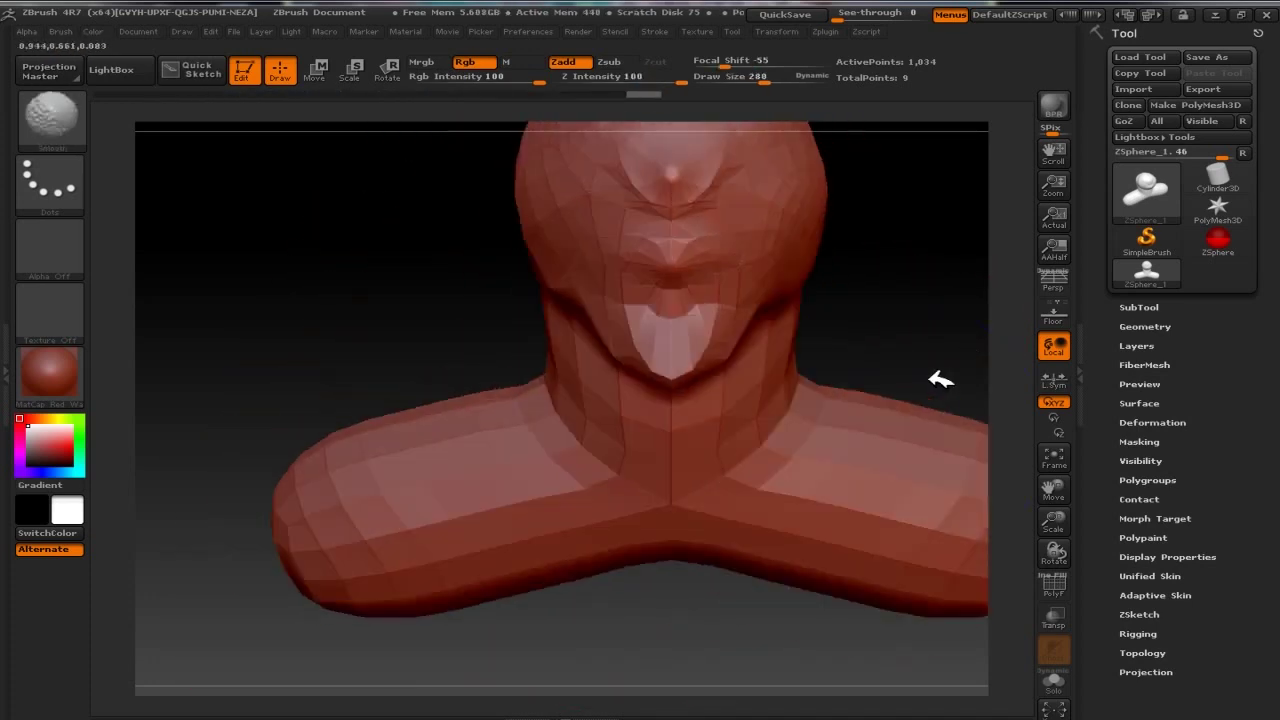
{"action": "key", "text": "b"}
{"action": "key", "text": "m"}
{"action": "key", "text": "v"}
{"action": "mouse_move", "coordinate": [543, 349]}
{"action": "left_mouse_down"}
{"action": "mouse_move", "coordinate": [809, 471]}
{"action": "mouse_move", "coordinate": [450, 255]}
{"action": "mouse_move", "coordinate": [609, 520]}
{"action": "mouse_move", "coordinate": [531, 560]}
{"action": "left_mouse_up"}
Pull the chest forward, bulk up shoulders and trapezius, and shape the face profile and brow
{"action": "left_click_drag", "start_coordinate": [409, 480], "coordinate": [520, 442]}
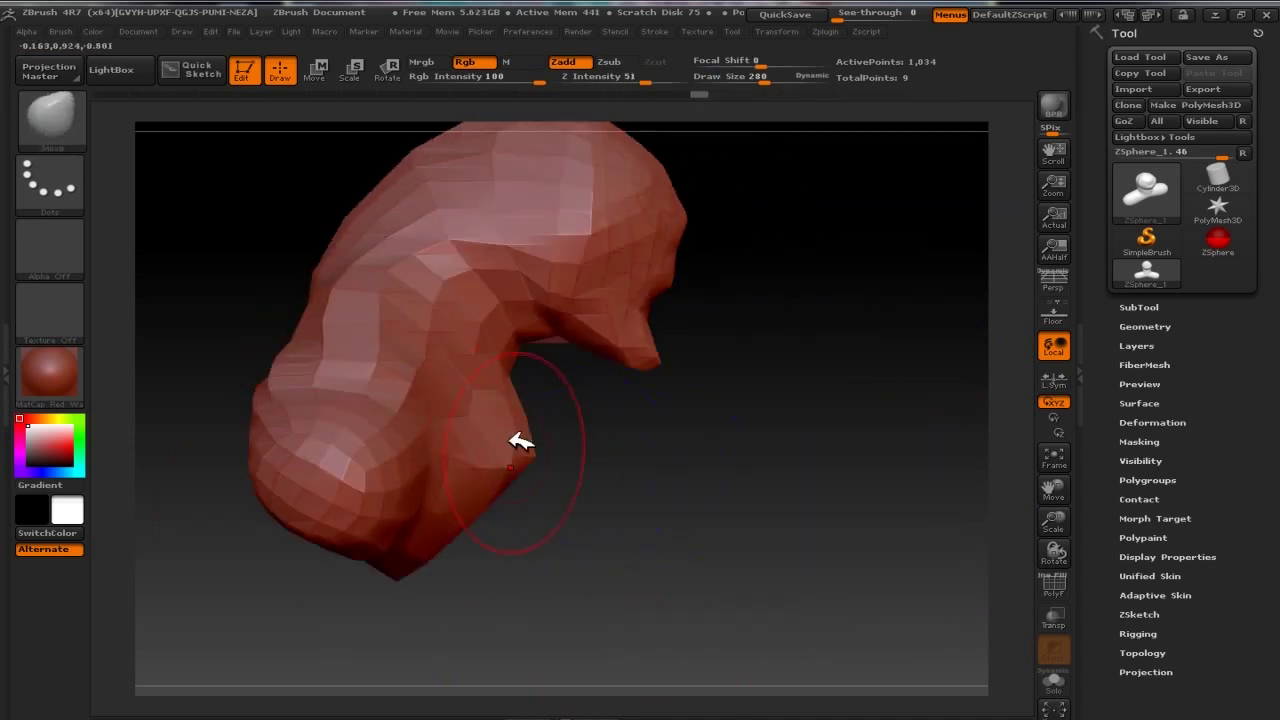
{"action": "mouse_move", "coordinate": [529, 514]}
{"action": "left_mouse_down"}
{"action": "mouse_move", "coordinate": [849, 494]}
{"action": "mouse_move", "coordinate": [529, 486]}
{"action": "left_mouse_up"}
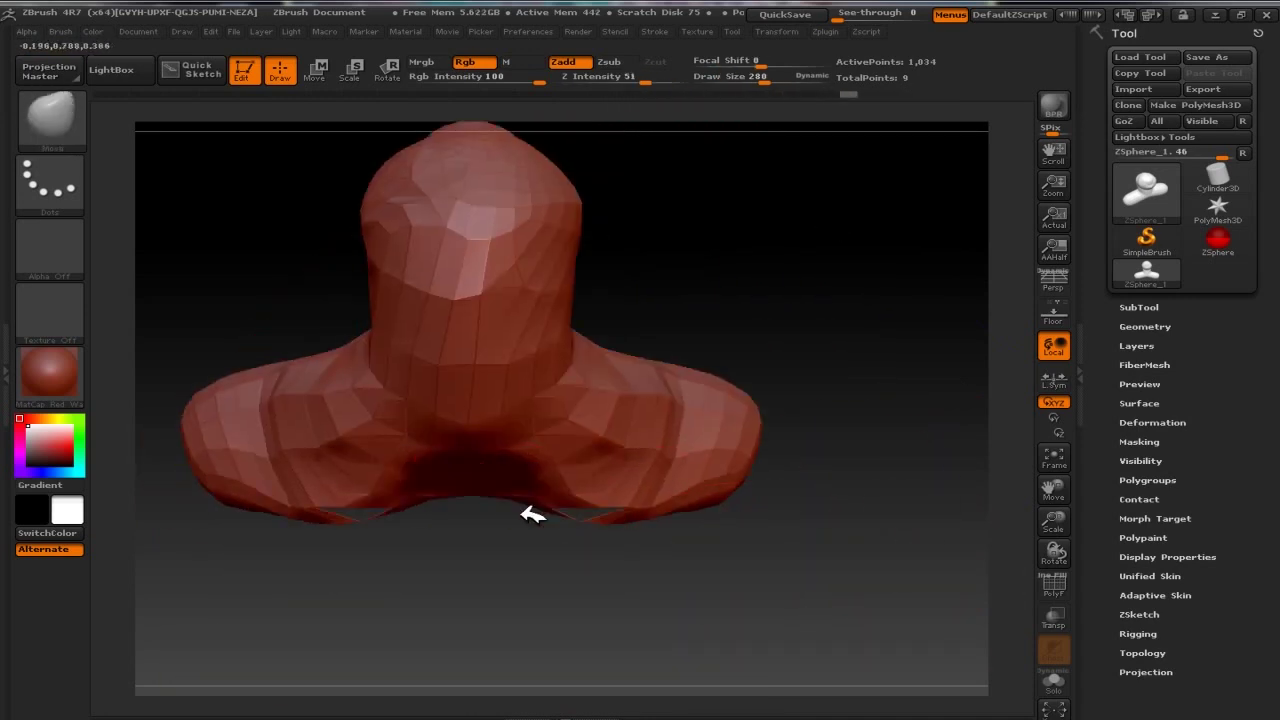
{"action": "mouse_move", "coordinate": [434, 509]}
{"action": "left_mouse_down"}
{"action": "mouse_move", "coordinate": [789, 491]}
{"action": "mouse_move", "coordinate": [820, 271]}
{"action": "mouse_move", "coordinate": [808, 545]}
{"action": "mouse_move", "coordinate": [666, 514]}
{"action": "mouse_move", "coordinate": [857, 494]}
{"action": "mouse_move", "coordinate": [667, 508]}
{"action": "mouse_move", "coordinate": [743, 586]}
{"action": "mouse_move", "coordinate": [323, 337]}
{"action": "mouse_move", "coordinate": [537, 425]}
{"action": "left_mouse_up"}
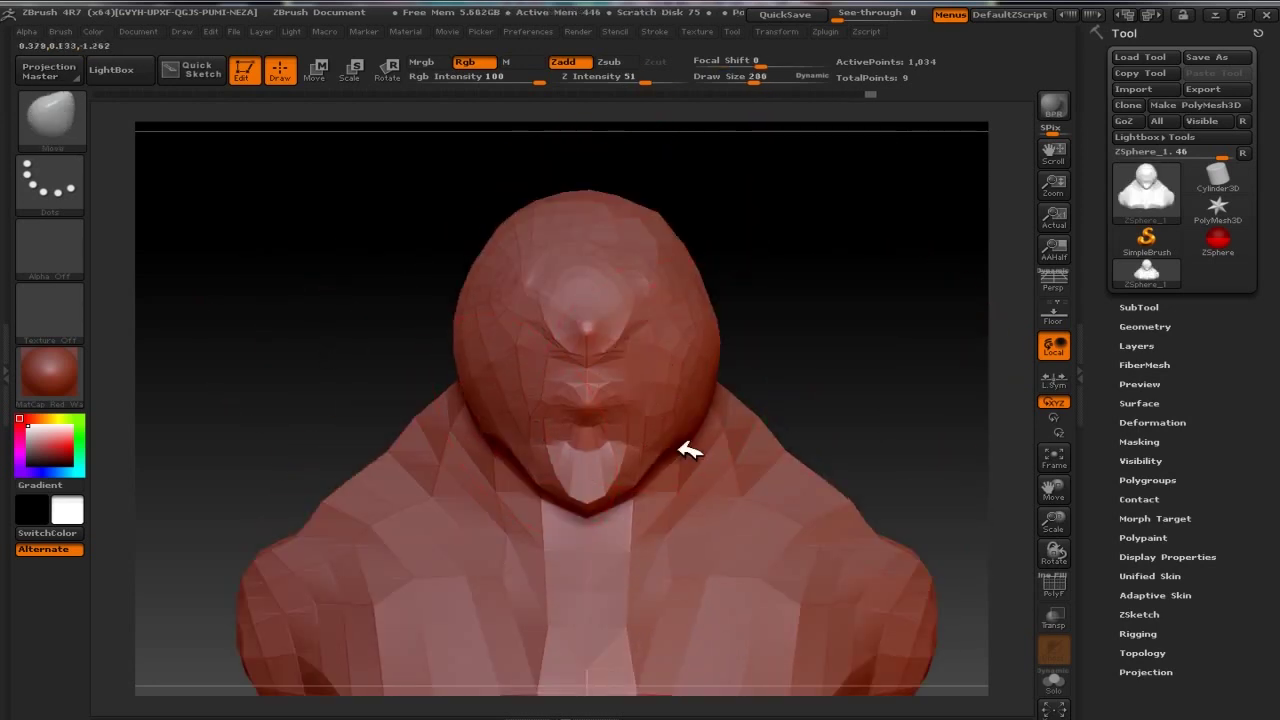
{"action": "mouse_move", "coordinate": [716, 277]}
{"action": "left_mouse_down"}
{"action": "mouse_move", "coordinate": [609, 451]}
{"action": "mouse_move", "coordinate": [750, 332]}
{"action": "left_mouse_up"}
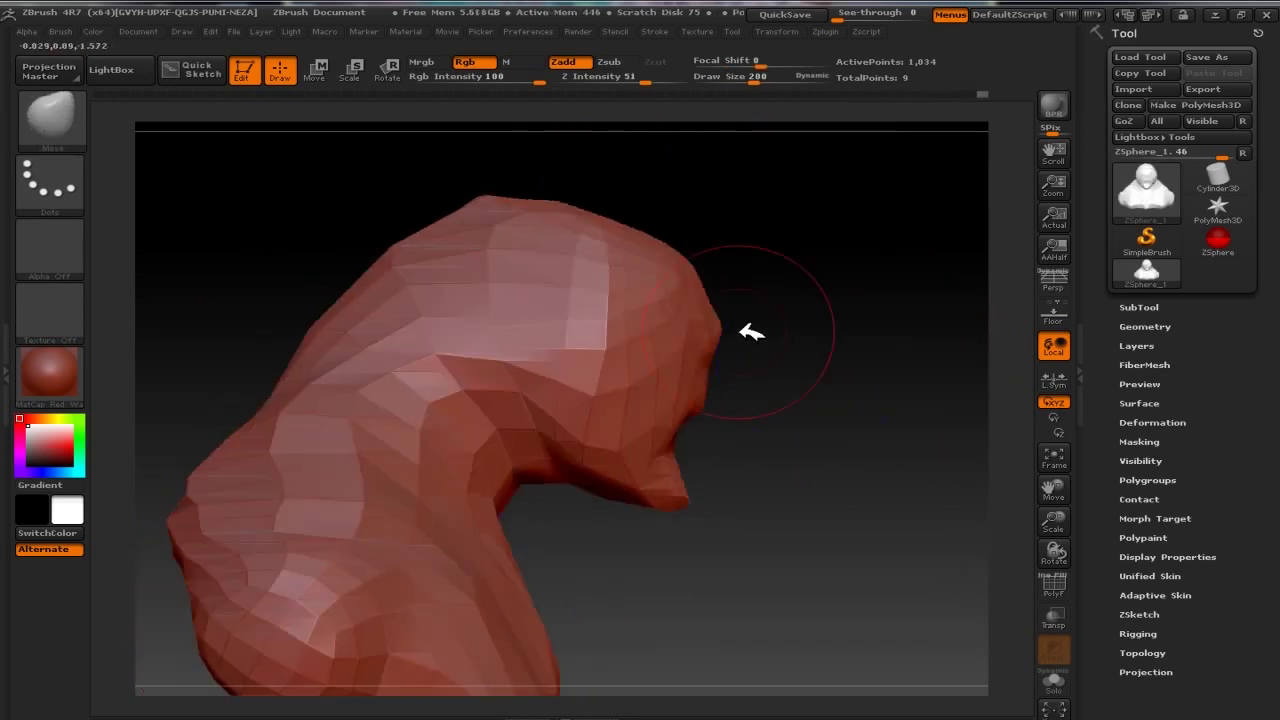
{"action": "left_click_drag", "start_coordinate": [679, 293], "coordinate": [777, 343]}
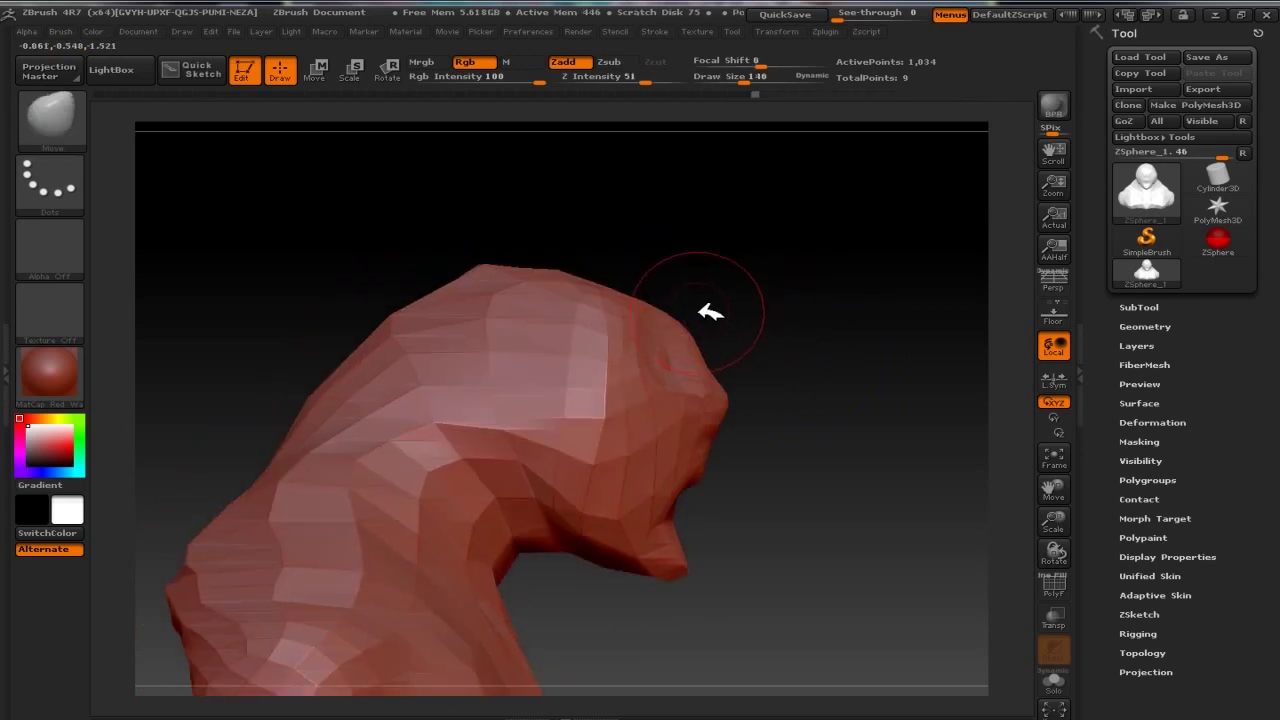
{"action": "mouse_move", "coordinate": [378, 289]}
{"action": "left_mouse_down"}
{"action": "mouse_move", "coordinate": [674, 263]}
{"action": "mouse_move", "coordinate": [657, 331]}
{"action": "mouse_move", "coordinate": [800, 277]}
{"action": "mouse_move", "coordinate": [680, 267]}
{"action": "mouse_move", "coordinate": [629, 380]}
{"action": "mouse_move", "coordinate": [849, 380]}
{"action": "mouse_move", "coordinate": [894, 517]}
{"action": "mouse_move", "coordinate": [600, 313]}
{"action": "mouse_move", "coordinate": [371, 314]}
{"action": "left_mouse_up"}
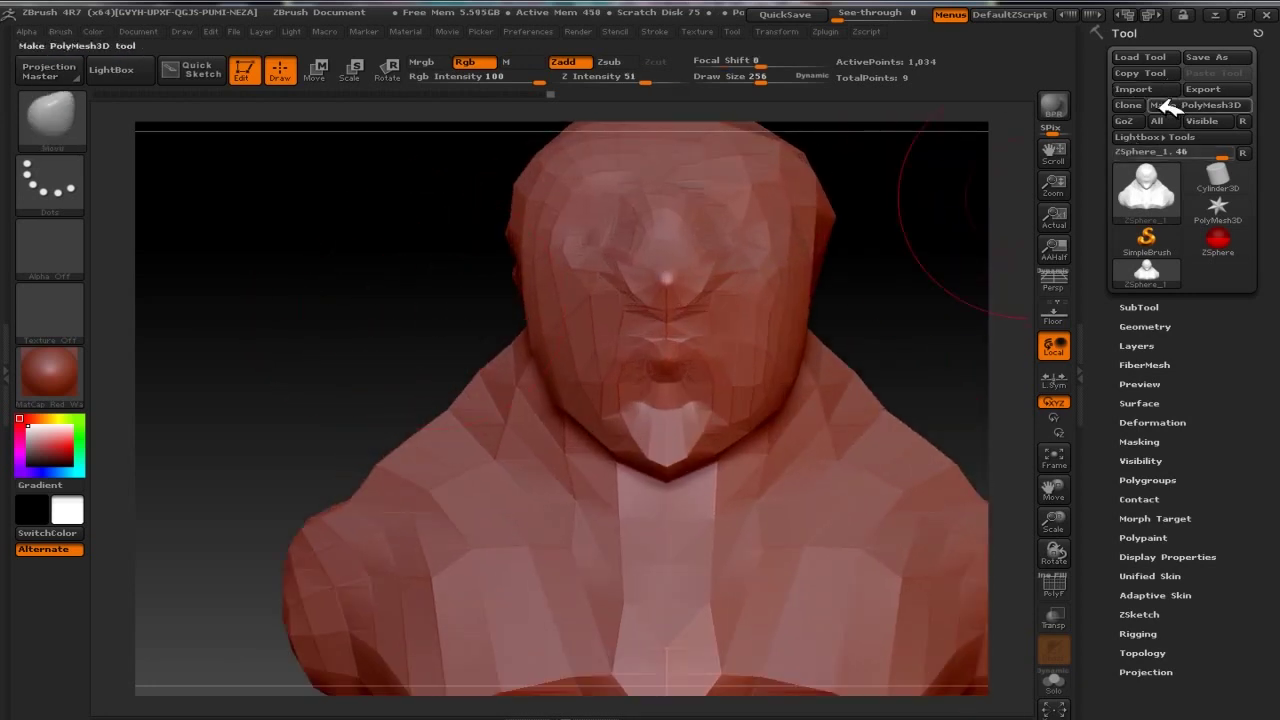
Convert the preview to a PolyMesh3D, pick ClayBuildup and subdivide with Ctrl+D
{"action": "left_click", "coordinate": [1166, 109]}
{"action": "key", "text": "b"}
{"action": "key", "text": "c"}
{"action": "key", "text": "b"}
{"action": "mouse_move", "coordinate": [566, 329]}
{"action": "left_mouse_down"}
{"action": "mouse_move", "coordinate": [808, 363]}
{"action": "mouse_move", "coordinate": [537, 289]}
{"action": "mouse_move", "coordinate": [518, 328]}
{"action": "left_mouse_up"}
{"action": "key", "text": "ctrl+d"}
Sculpt the brow and eye sockets and give the bust the grey BasicMaterial
{"action": "mouse_move", "coordinate": [640, 300]}
{"action": "left_mouse_down"}
{"action": "mouse_move", "coordinate": [723, 246]}
{"action": "mouse_move", "coordinate": [628, 320]}
{"action": "left_mouse_up"}
{"action": "mouse_move", "coordinate": [549, 320]}
{"action": "left_mouse_down"}
{"action": "mouse_move", "coordinate": [683, 286]}
{"action": "mouse_move", "coordinate": [889, 189]}
{"action": "mouse_move", "coordinate": [633, 258]}
{"action": "left_mouse_up"}
{"action": "left_click_drag", "start_coordinate": [886, 286], "coordinate": [697, 309]}
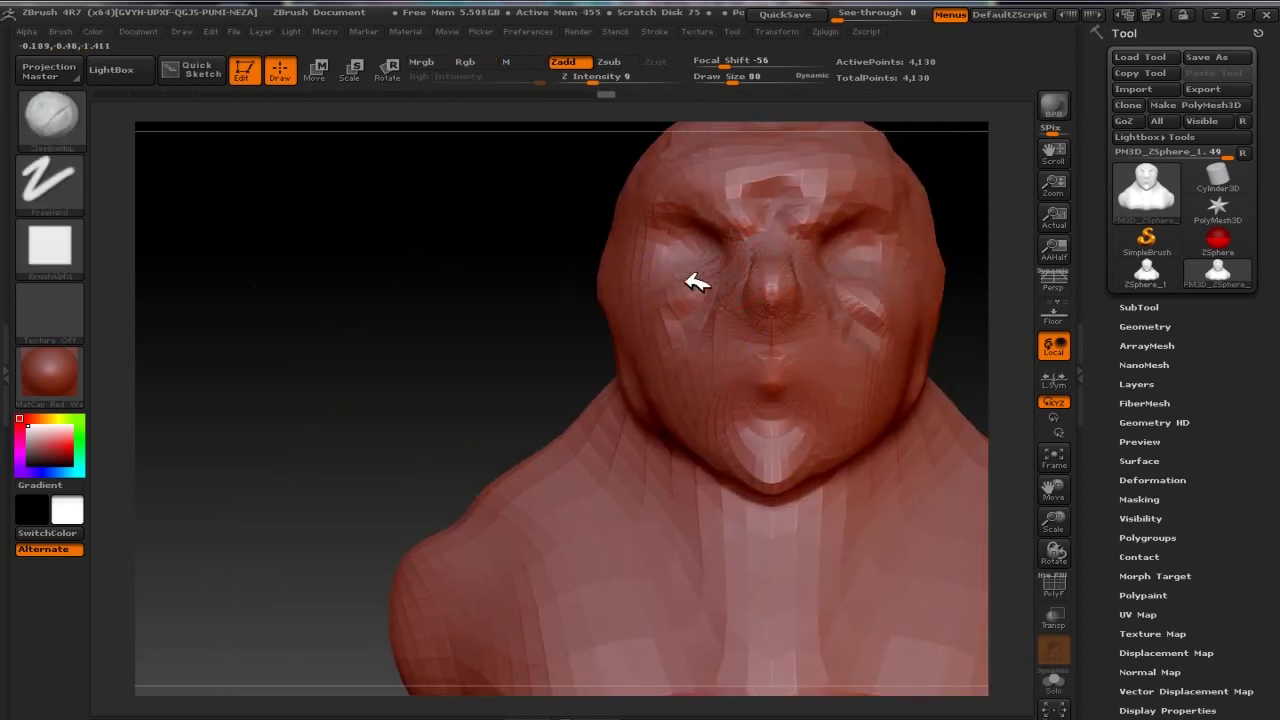
{"action": "left_click", "coordinate": [50, 372]}
{"action": "left_click", "coordinate": [251, 557]}
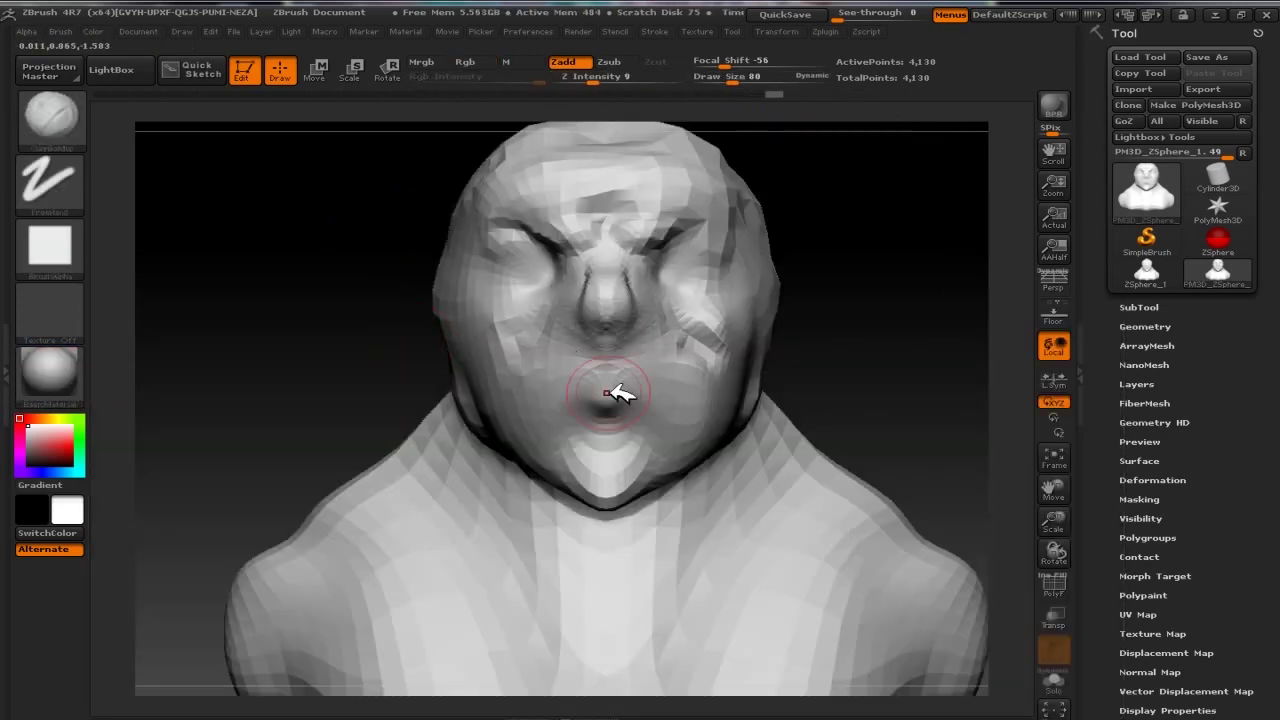
Smooth the rough sculpting and build up the cheeks and jaw
{"action": "mouse_move", "coordinate": [571, 449]}
{"action": "left_mouse_down", "text": "shift"}
{"action": "mouse_move", "coordinate": [374, 383]}
{"action": "mouse_move", "coordinate": [863, 457]}
{"action": "mouse_move", "coordinate": [830, 440]}
{"action": "mouse_move", "coordinate": [494, 471]}
{"action": "mouse_move", "coordinate": [429, 457]}
{"action": "mouse_move", "coordinate": [874, 391]}
{"action": "mouse_move", "coordinate": [537, 535]}
{"action": "mouse_move", "coordinate": [714, 534]}
{"action": "mouse_move", "coordinate": [463, 400]}
{"action": "mouse_move", "coordinate": [560, 537]}
{"action": "mouse_move", "coordinate": [323, 294]}
{"action": "mouse_move", "coordinate": [451, 409]}
{"action": "mouse_move", "coordinate": [809, 474]}
{"action": "mouse_move", "coordinate": [581, 374]}
{"action": "left_mouse_up", "text": "shift"}
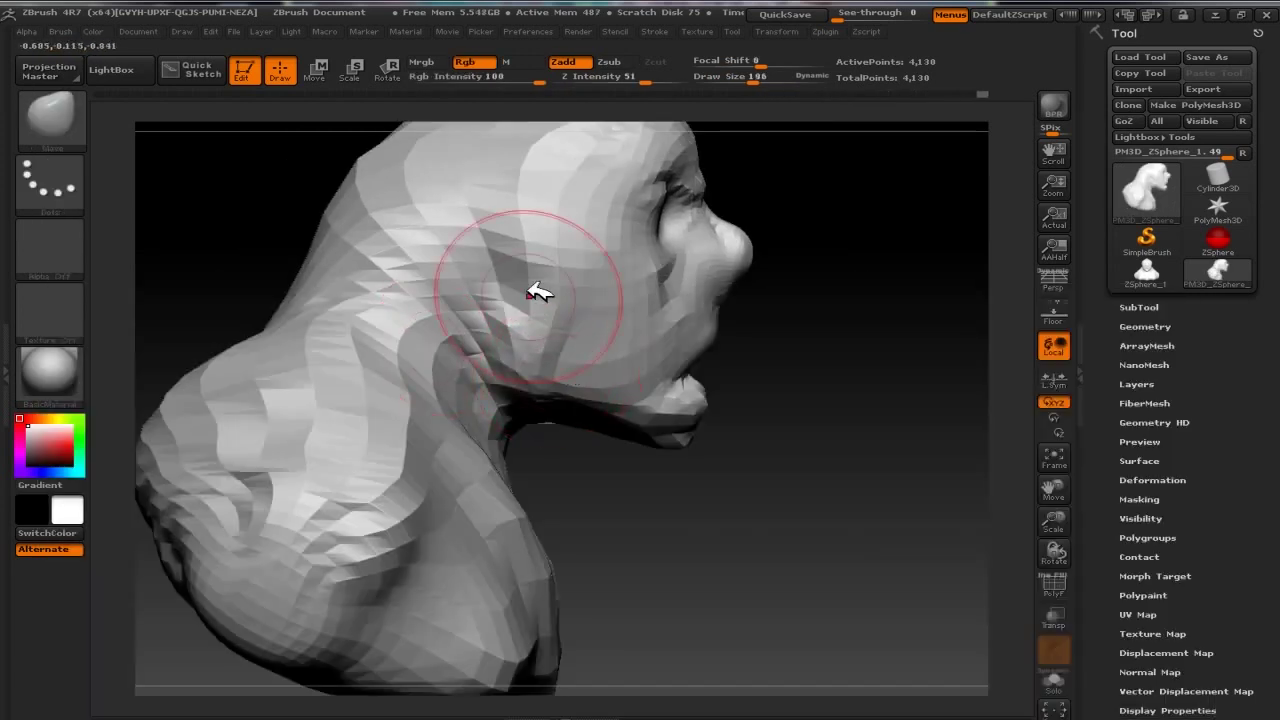
{"action": "mouse_move", "coordinate": [735, 274]}
{"action": "left_mouse_down"}
{"action": "mouse_move", "coordinate": [629, 206]}
{"action": "mouse_move", "coordinate": [823, 271]}
{"action": "mouse_move", "coordinate": [649, 263]}
{"action": "mouse_move", "coordinate": [386, 423]}
{"action": "mouse_move", "coordinate": [766, 443]}
{"action": "mouse_move", "coordinate": [783, 391]}
{"action": "mouse_move", "coordinate": [947, 400]}
{"action": "mouse_move", "coordinate": [654, 386]}
{"action": "mouse_move", "coordinate": [634, 251]}
{"action": "mouse_move", "coordinate": [846, 371]}
{"action": "mouse_move", "coordinate": [687, 400]}
{"action": "left_mouse_up"}
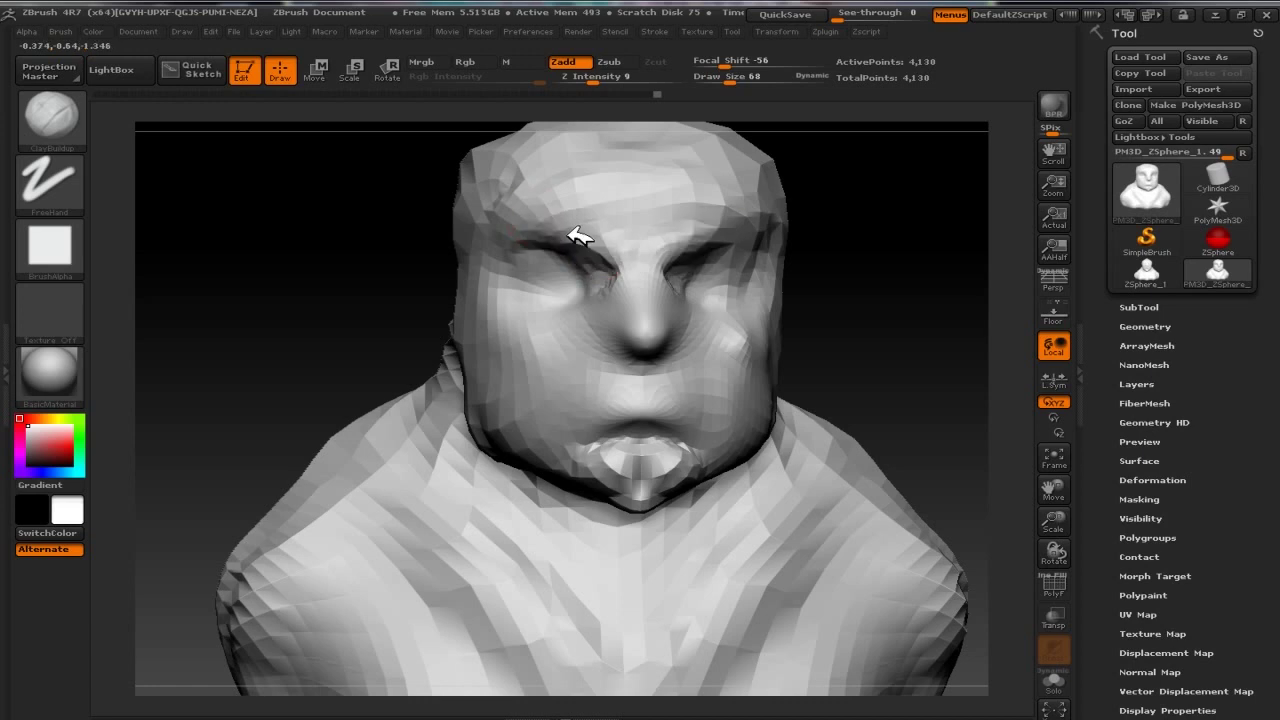
{"action": "mouse_move", "coordinate": [565, 292]}
{"action": "left_mouse_down"}
{"action": "mouse_move", "coordinate": [483, 272]}
{"action": "mouse_move", "coordinate": [472, 282]}
{"action": "left_mouse_up"}
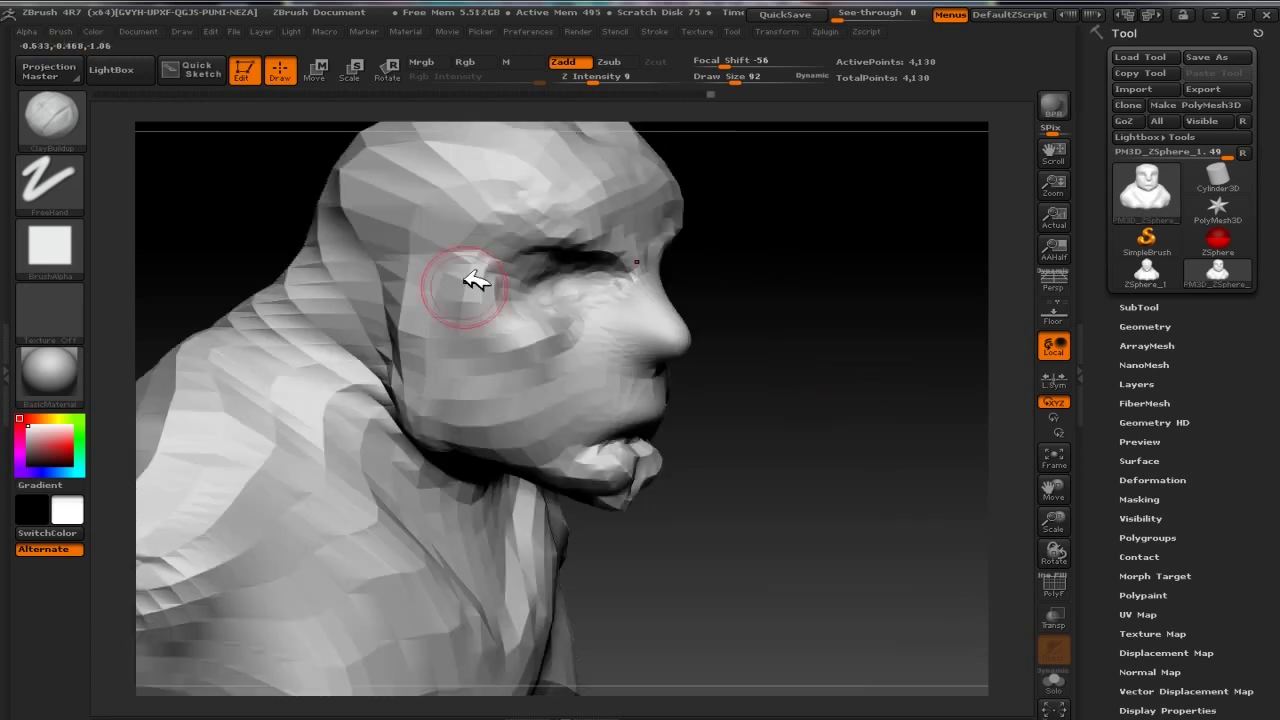
{"action": "left_click_drag", "start_coordinate": [809, 409], "coordinate": [708, 340]}
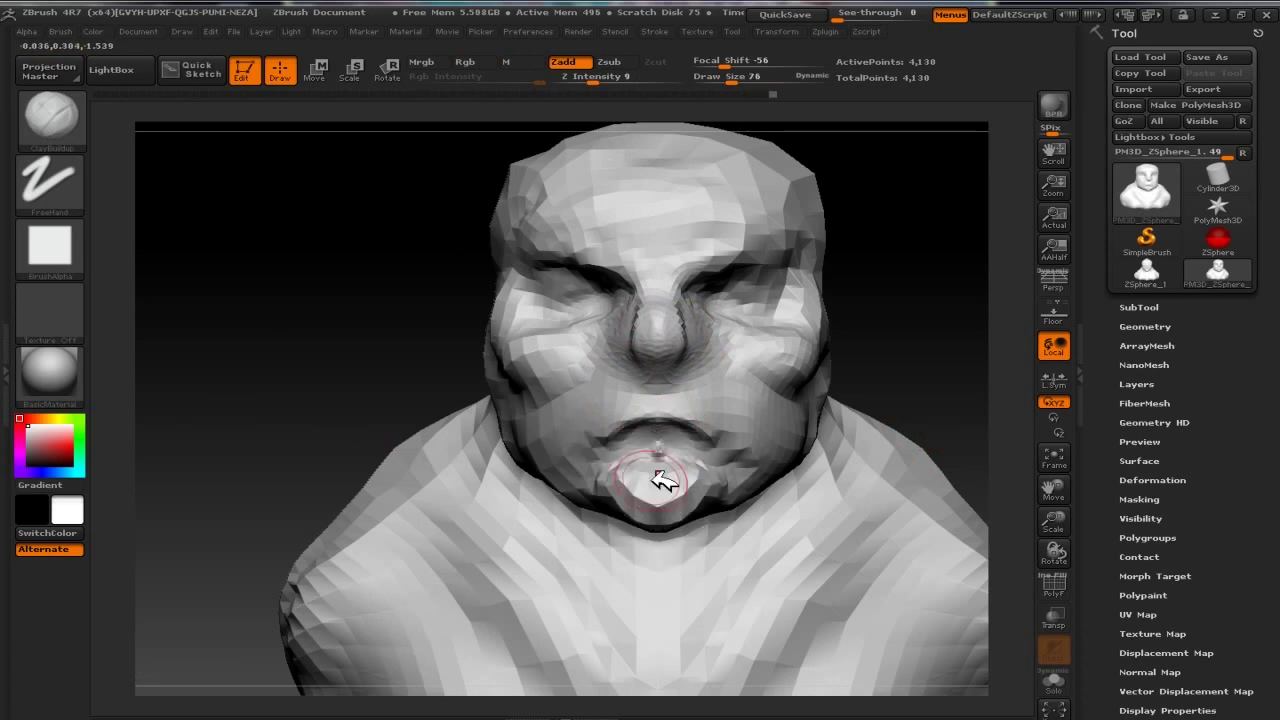
Pull the lower lip and chin into thick lips with the Move brush
{"action": "key", "text": "b"}
{"action": "key", "text": "m"}
{"action": "key", "text": "v"}
{"action": "left_click_drag", "start_coordinate": [628, 537], "coordinate": [563, 426]}
{"action": "key", "text": "f"}
{"action": "mouse_move", "coordinate": [871, 294]}
{"action": "left_mouse_down"}
{"action": "mouse_move", "coordinate": [974, 271]}
{"action": "mouse_move", "coordinate": [1025, 397]}
{"action": "left_mouse_up"}
{"action": "left_click", "coordinate": [1140, 307]}
{"action": "left_click_drag", "start_coordinate": [1109, 429], "coordinate": [1157, 343]}
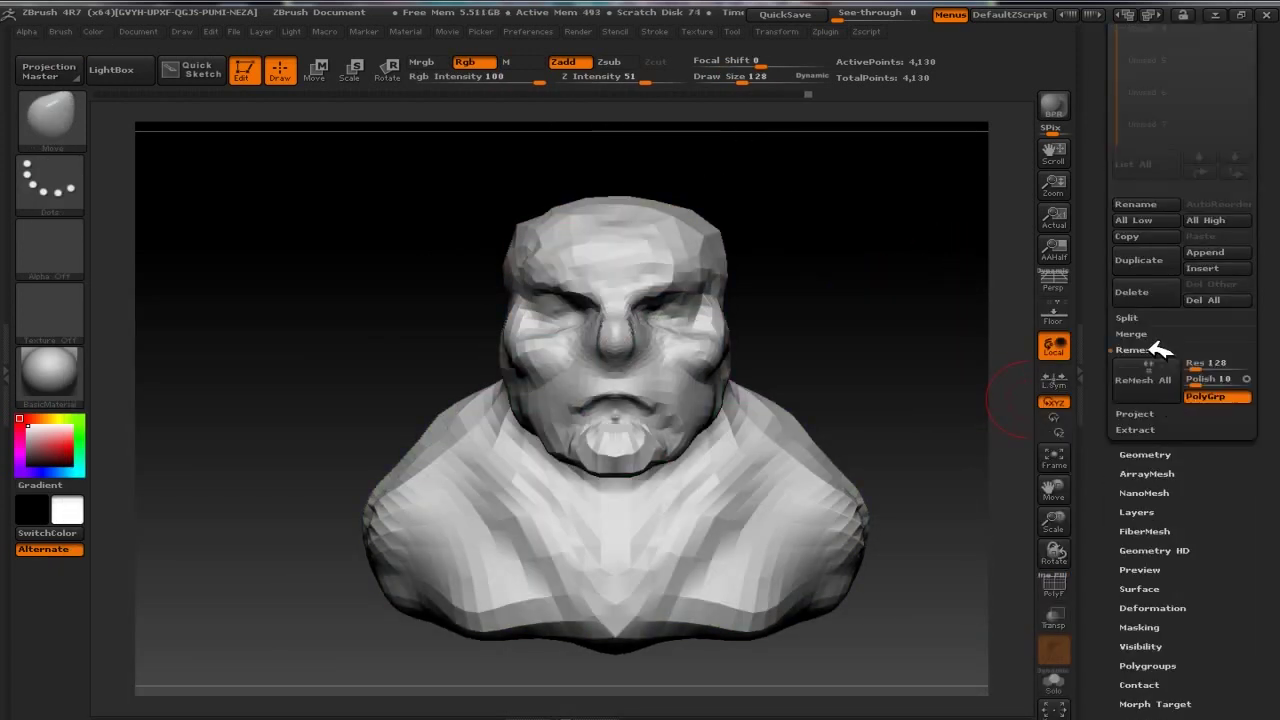
Remesh All to create a Skin subtool and select it
{"action": "left_click", "coordinate": [1143, 378]}
{"action": "key", "text": "shift+f"}
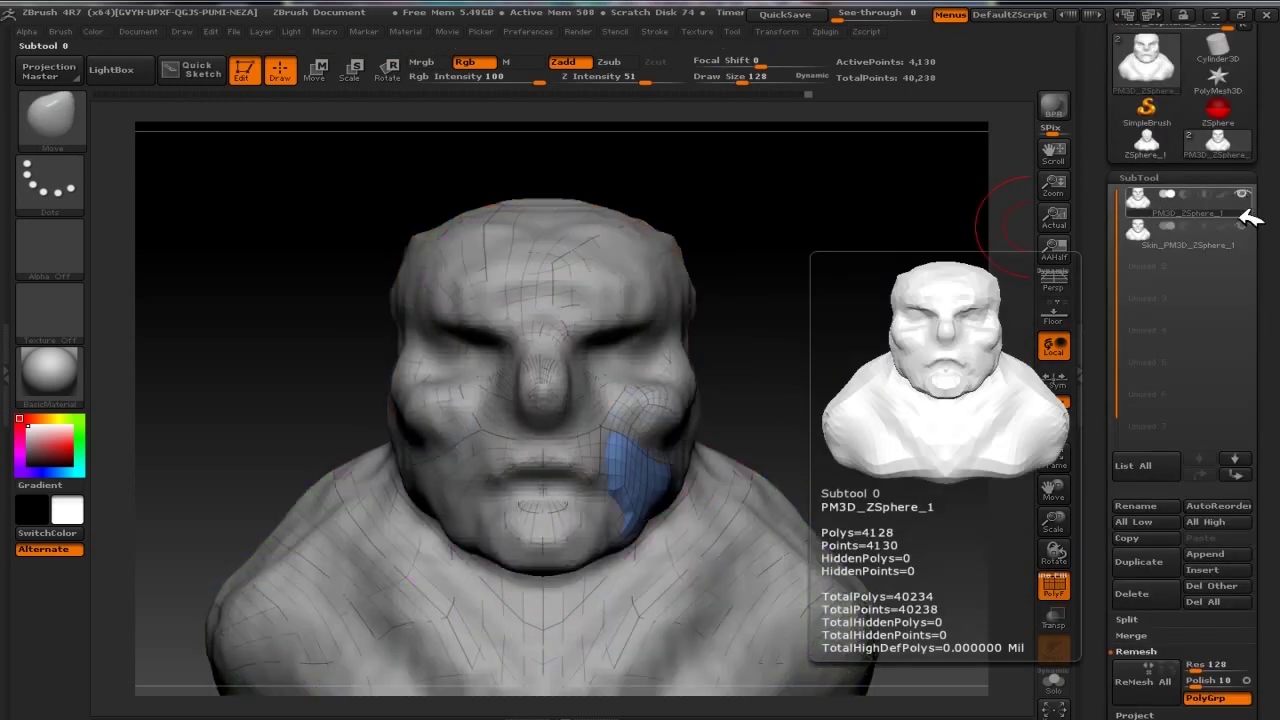
{"action": "left_click", "coordinate": [1187, 232]}
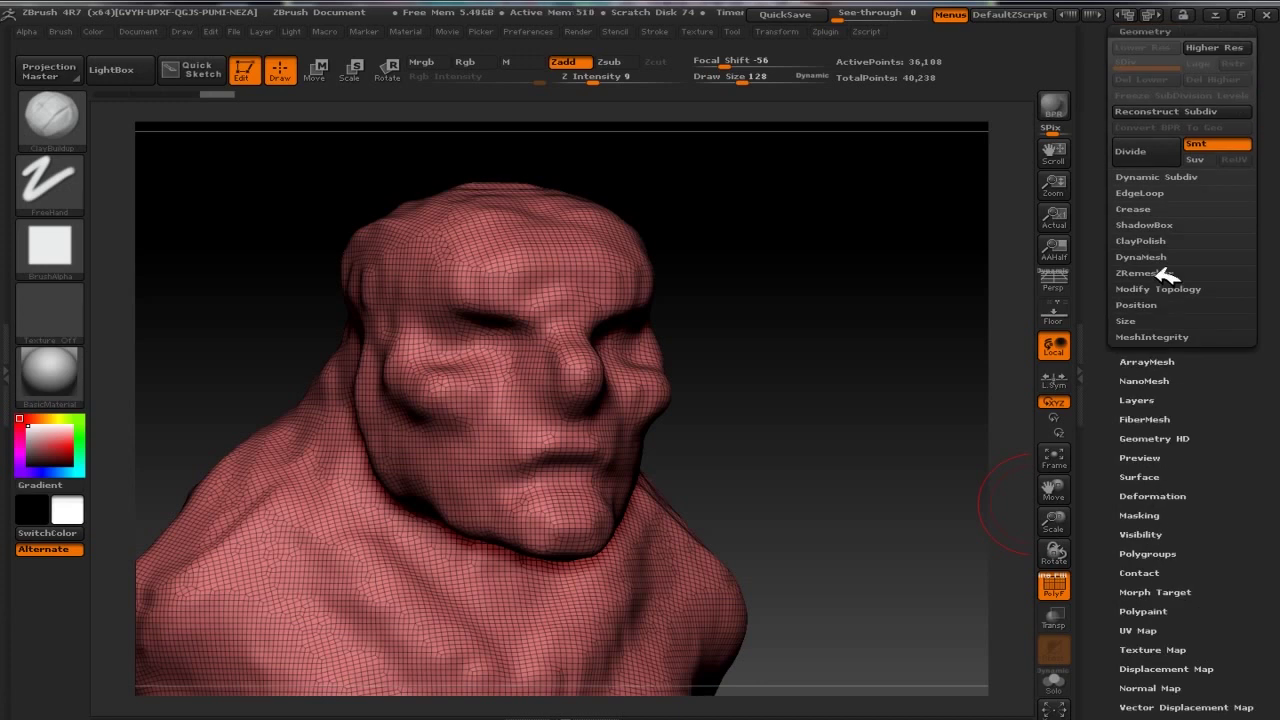
Run ZRemesher on the skin subtool, then turn PolyF off and inspect the result
{"action": "left_click", "coordinate": [1135, 273]}
{"action": "scroll", "coordinate": [1237, 219], "scroll_direction": "up", "scroll_amount": 5}
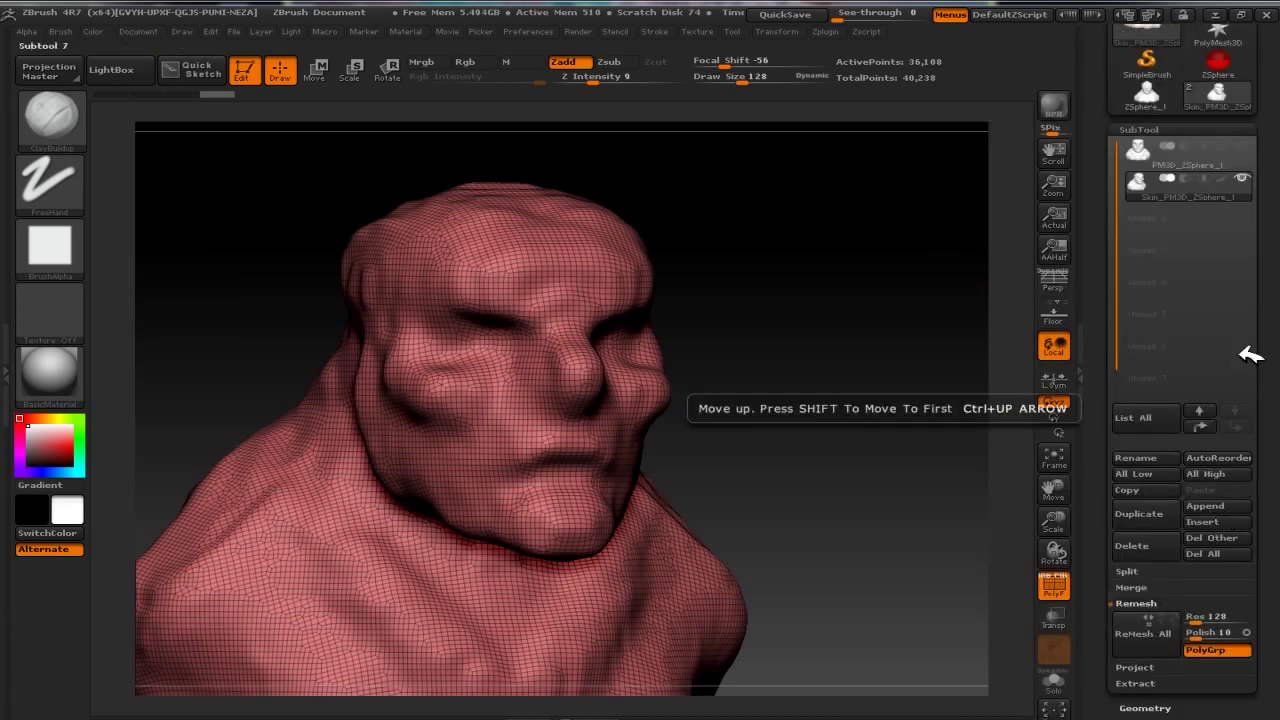
{"action": "left_click", "coordinate": [1143, 296]}
{"action": "mouse_move", "coordinate": [835, 395]}
{"action": "left_mouse_down"}
{"action": "mouse_move", "coordinate": [857, 320]}
{"action": "mouse_move", "coordinate": [826, 392]}
{"action": "mouse_move", "coordinate": [1034, 163]}
{"action": "left_mouse_up"}
{"action": "scroll", "coordinate": [1180, 300], "scroll_direction": "up", "scroll_amount": 5}
{"action": "mouse_move", "coordinate": [820, 277]}
{"action": "left_mouse_down", "text": "alt"}
{"action": "mouse_move", "coordinate": [543, 400]}
{"action": "mouse_move", "coordinate": [808, 375]}
{"action": "mouse_move", "coordinate": [846, 257]}
{"action": "left_mouse_up", "text": "alt"}
{"action": "key", "text": "shift+f"}
{"action": "mouse_move", "coordinate": [443, 343]}
{"action": "left_mouse_down"}
{"action": "mouse_move", "coordinate": [386, 337]}
{"action": "mouse_move", "coordinate": [736, 290]}
{"action": "mouse_move", "coordinate": [416, 276]}
{"action": "left_mouse_up"}
{"action": "mouse_move", "coordinate": [510, 377]}
{"action": "left_mouse_down"}
{"action": "mouse_move", "coordinate": [786, 380]}
{"action": "mouse_move", "coordinate": [518, 400]}
{"action": "left_mouse_up"}
Push the eye, cheek and nose into shape with the Move brush
{"action": "key", "text": "b"}
{"action": "key", "text": "m"}
{"action": "key", "text": "v"}
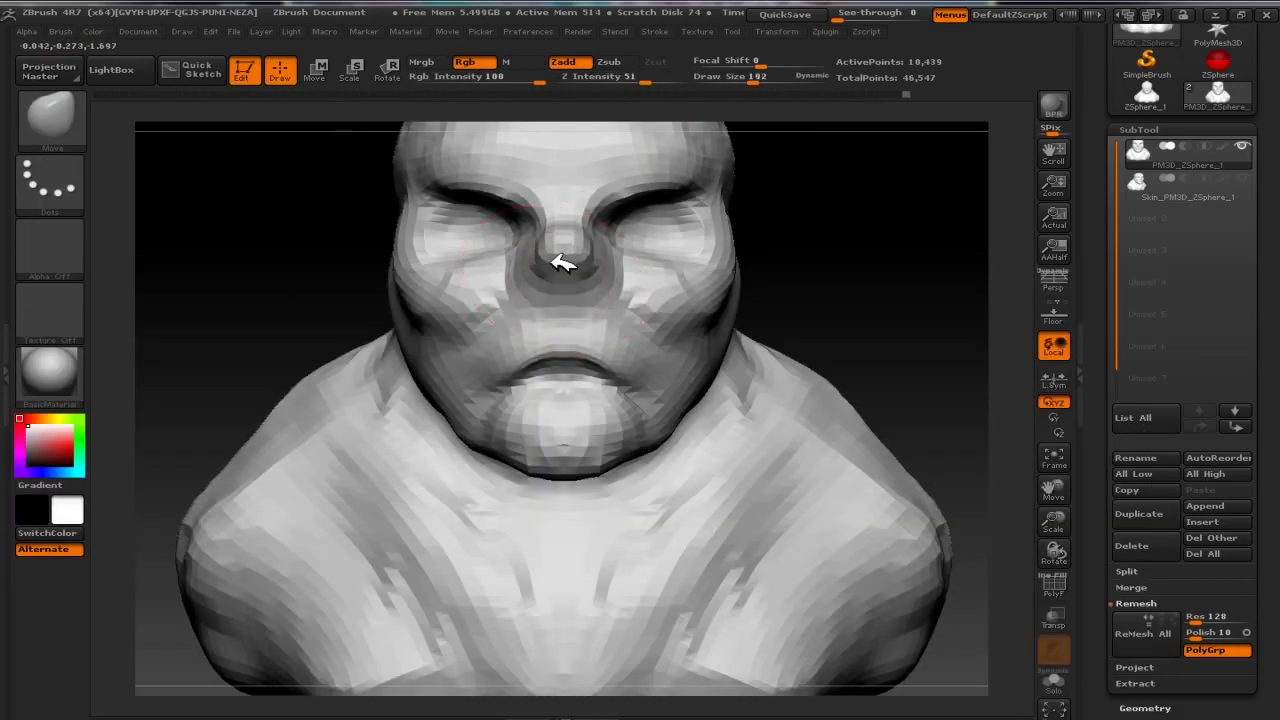
{"action": "left_click_drag", "start_coordinate": [565, 277], "coordinate": [590, 270]}
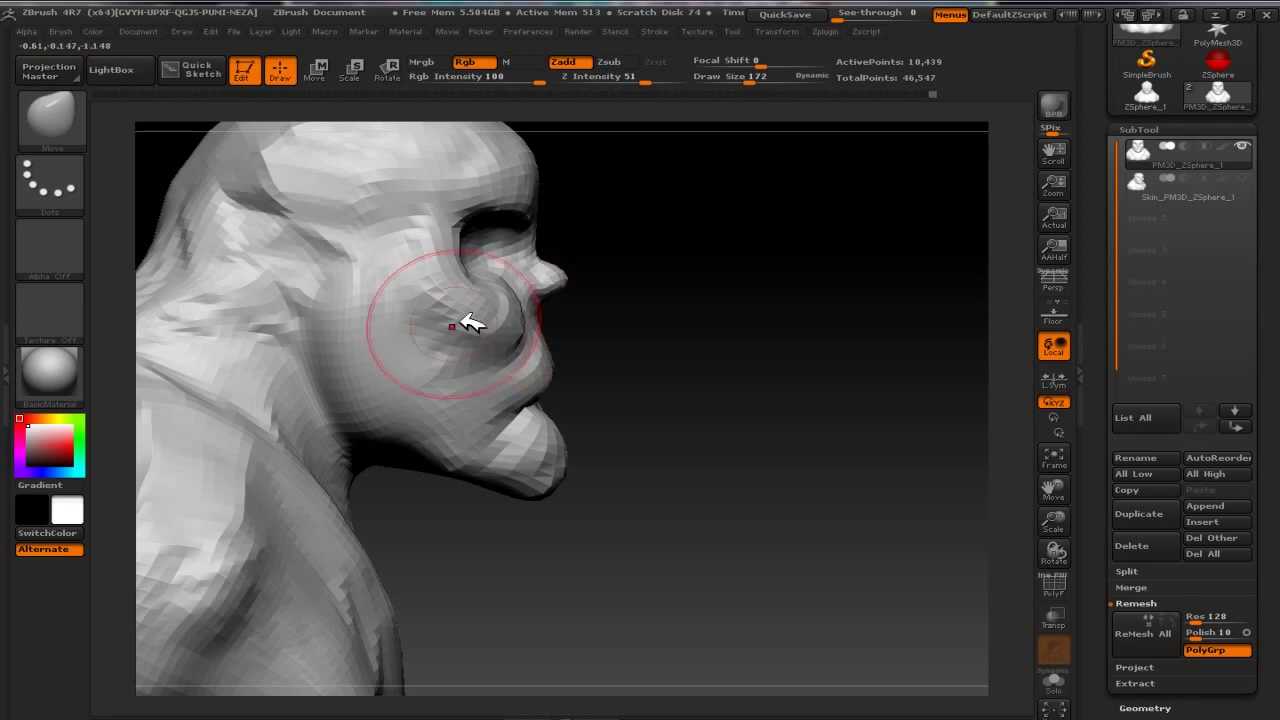
{"action": "left_click_drag", "start_coordinate": [555, 314], "coordinate": [486, 329]}
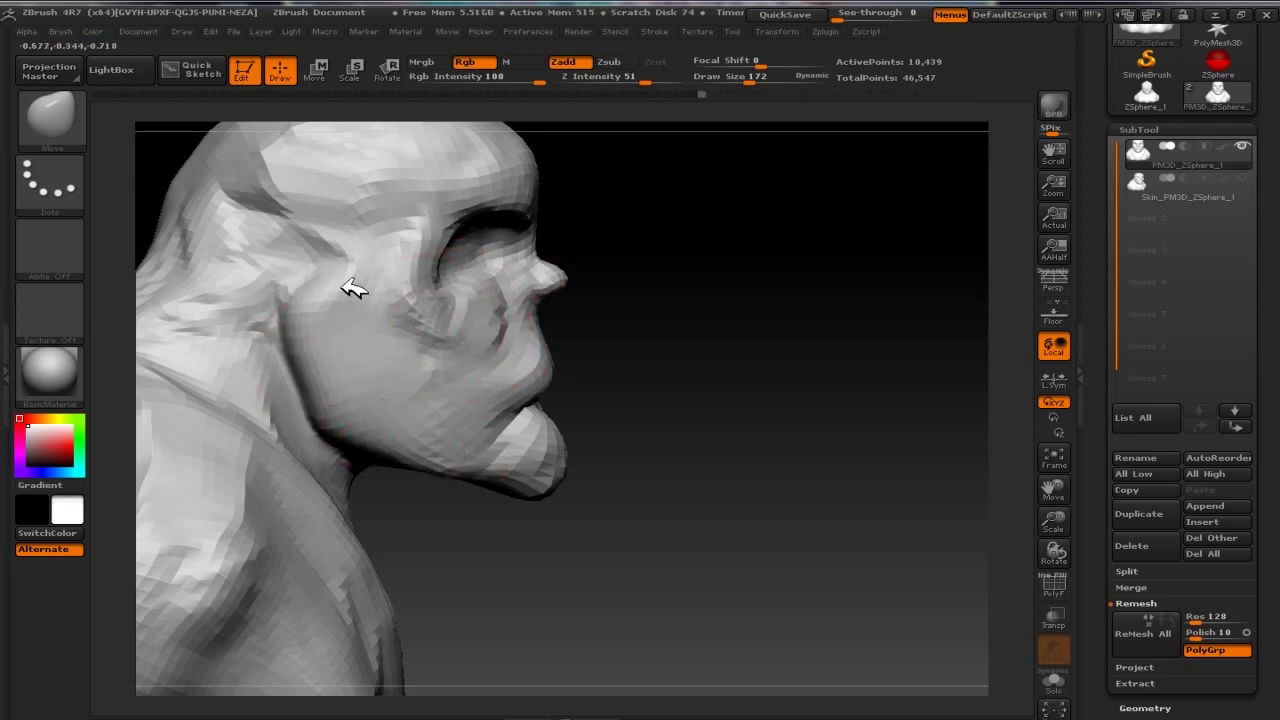
{"action": "left_click_drag", "start_coordinate": [497, 360], "coordinate": [503, 316]}
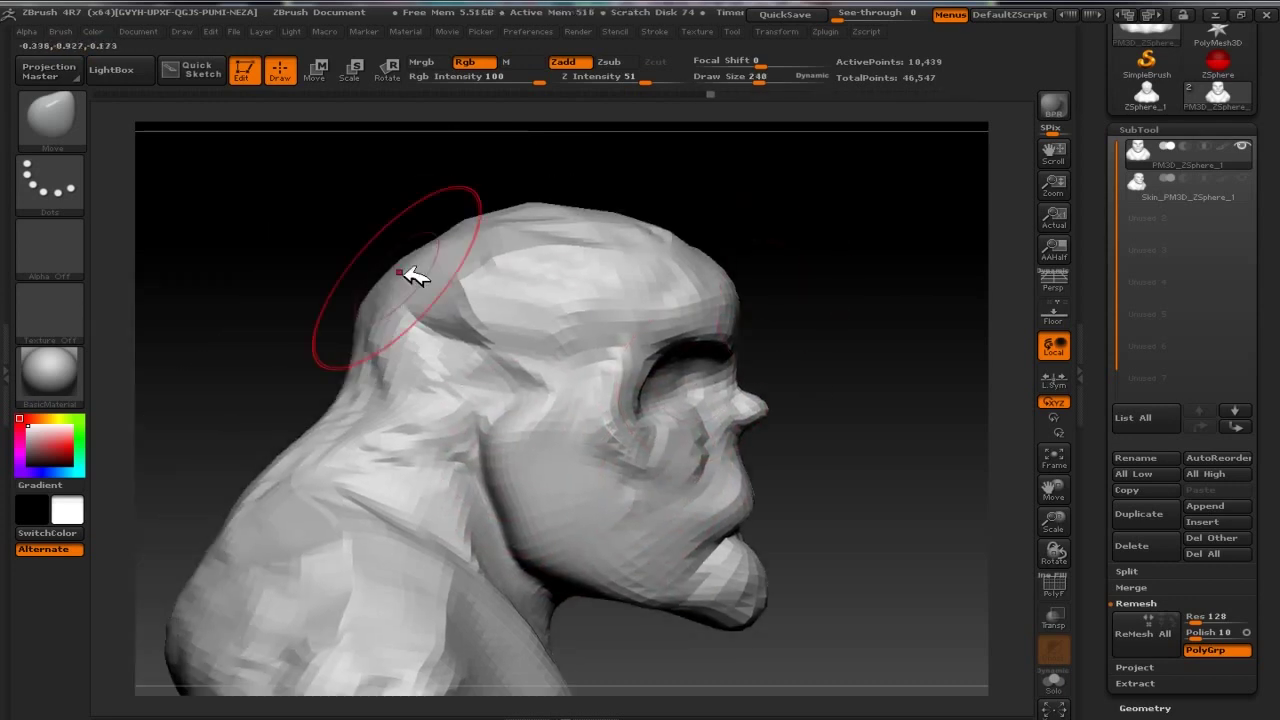
Orbit around the head to inspect it and pick the ClayBuildup brush
{"action": "mouse_move", "coordinate": [657, 200]}
{"action": "left_mouse_down"}
{"action": "mouse_move", "coordinate": [800, 251]}
{"action": "mouse_move", "coordinate": [500, 243]}
{"action": "mouse_move", "coordinate": [898, 352]}
{"action": "mouse_move", "coordinate": [700, 329]}
{"action": "mouse_move", "coordinate": [345, 205]}
{"action": "mouse_move", "coordinate": [657, 277]}
{"action": "mouse_move", "coordinate": [766, 289]}
{"action": "mouse_move", "coordinate": [777, 271]}
{"action": "mouse_move", "coordinate": [538, 437]}
{"action": "mouse_move", "coordinate": [814, 394]}
{"action": "left_mouse_up"}
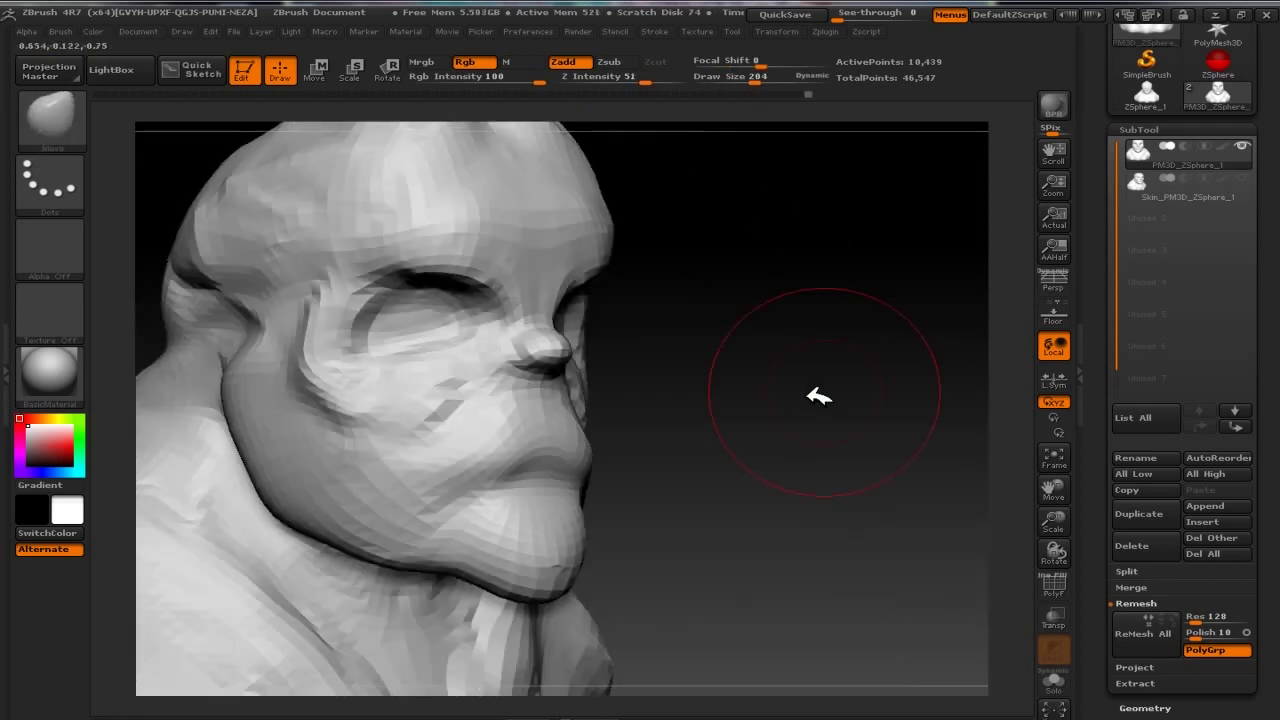
{"action": "mouse_move", "coordinate": [360, 480]}
{"action": "left_mouse_down"}
{"action": "mouse_move", "coordinate": [743, 509]}
{"action": "mouse_move", "coordinate": [325, 432]}
{"action": "mouse_move", "coordinate": [351, 417]}
{"action": "mouse_move", "coordinate": [385, 541]}
{"action": "mouse_move", "coordinate": [357, 510]}
{"action": "mouse_move", "coordinate": [365, 415]}
{"action": "left_mouse_up"}
{"action": "mouse_move", "coordinate": [720, 420]}
{"action": "left_mouse_down", "text": "alt"}
{"action": "mouse_move", "coordinate": [800, 357]}
{"action": "mouse_move", "coordinate": [775, 433]}
{"action": "left_mouse_up", "text": "alt"}
{"action": "left_click_drag", "start_coordinate": [380, 551], "coordinate": [343, 366]}
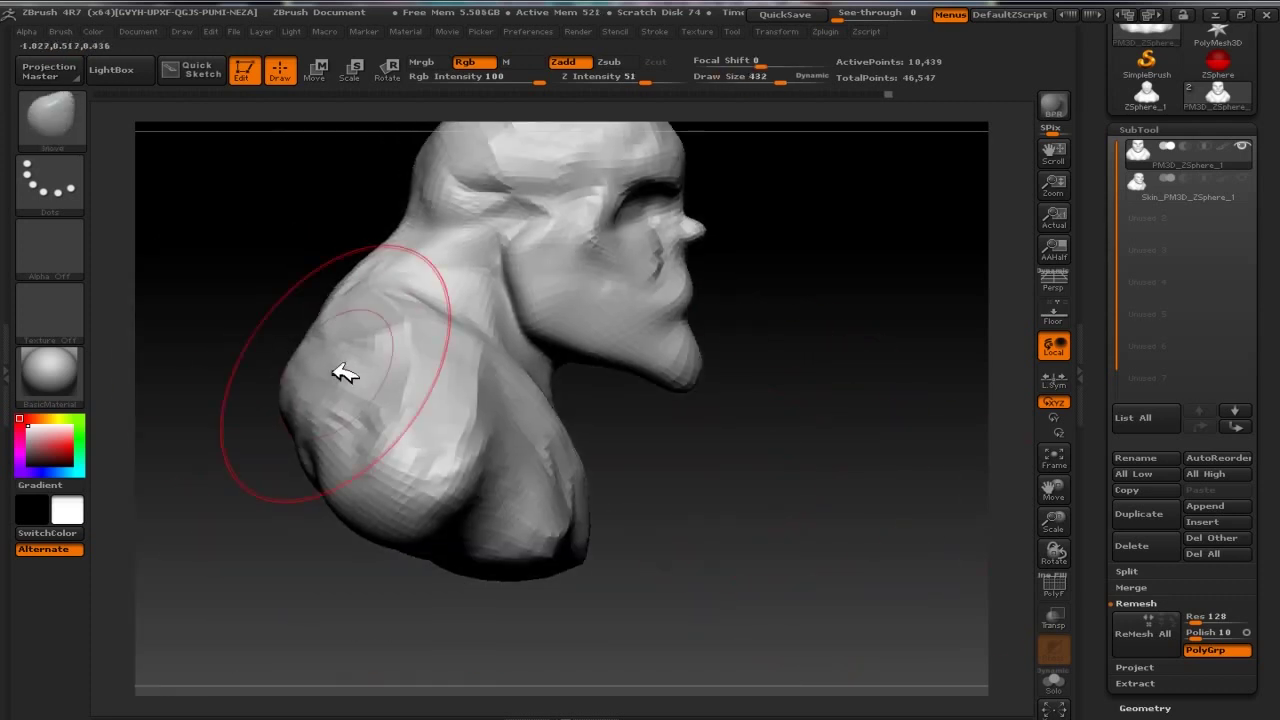
{"action": "mouse_move", "coordinate": [349, 277]}
{"action": "left_mouse_down"}
{"action": "mouse_move", "coordinate": [683, 481]}
{"action": "mouse_move", "coordinate": [814, 457]}
{"action": "mouse_move", "coordinate": [857, 257]}
{"action": "mouse_move", "coordinate": [849, 280]}
{"action": "left_mouse_up"}
{"action": "key", "text": "b"}
{"action": "left_click", "coordinate": [145, 322]}
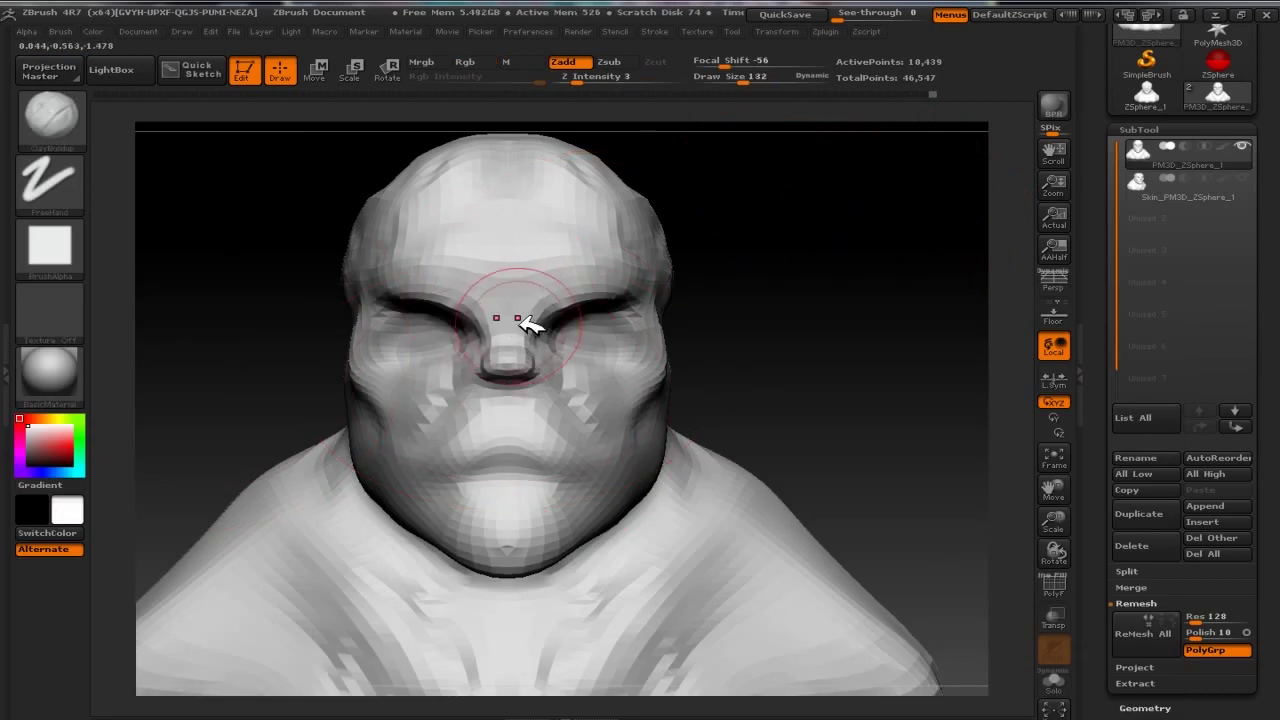
Undo to an earlier sculpt state, then sculpt and smooth the eye sockets at 41,750 points
{"action": "left_click", "coordinate": [596, 93]}
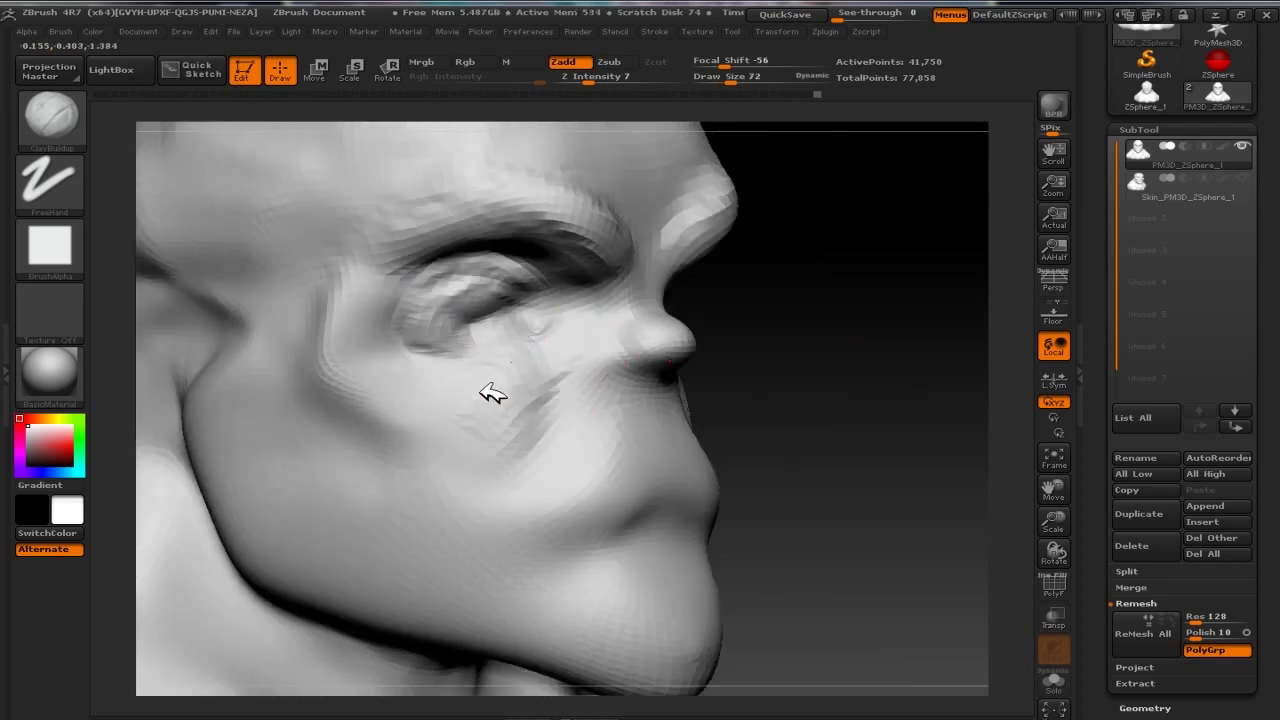
{"action": "mouse_move", "coordinate": [486, 391]}
{"action": "left_mouse_down"}
{"action": "mouse_move", "coordinate": [386, 420]}
{"action": "mouse_move", "coordinate": [355, 312]}
{"action": "left_mouse_up"}
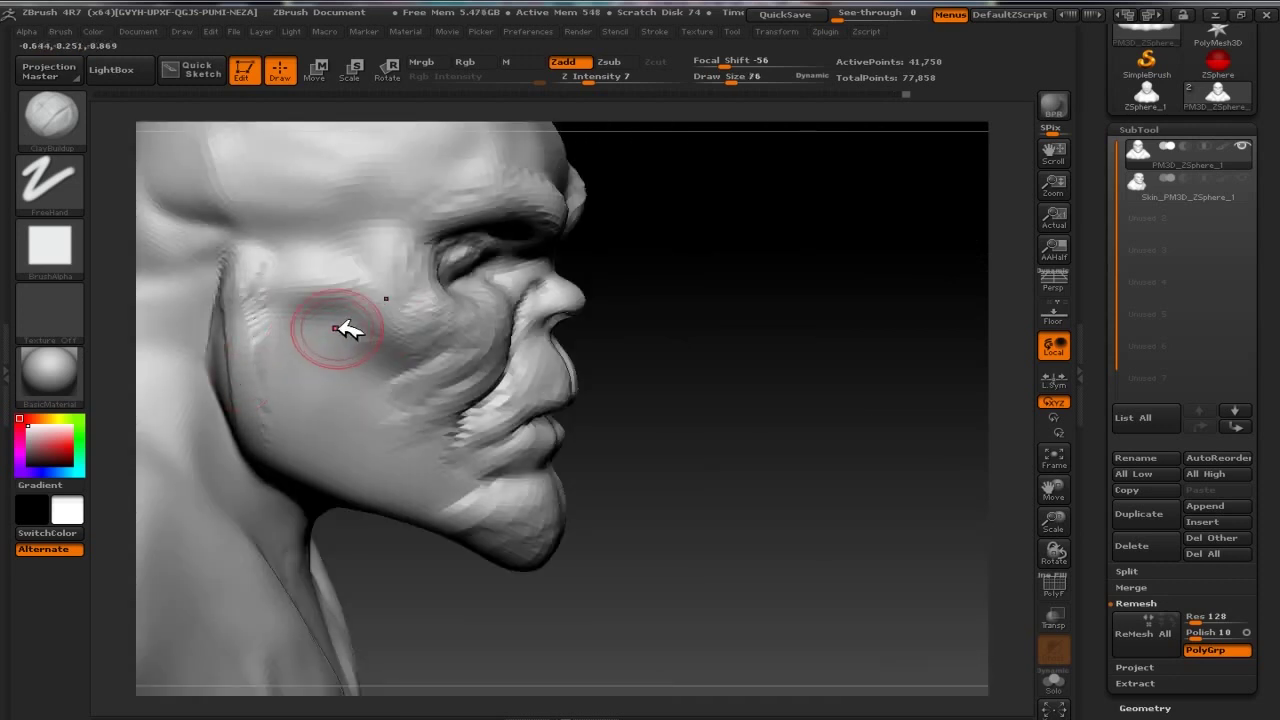
{"action": "left_click_drag", "start_coordinate": [748, 409], "coordinate": [337, 349]}
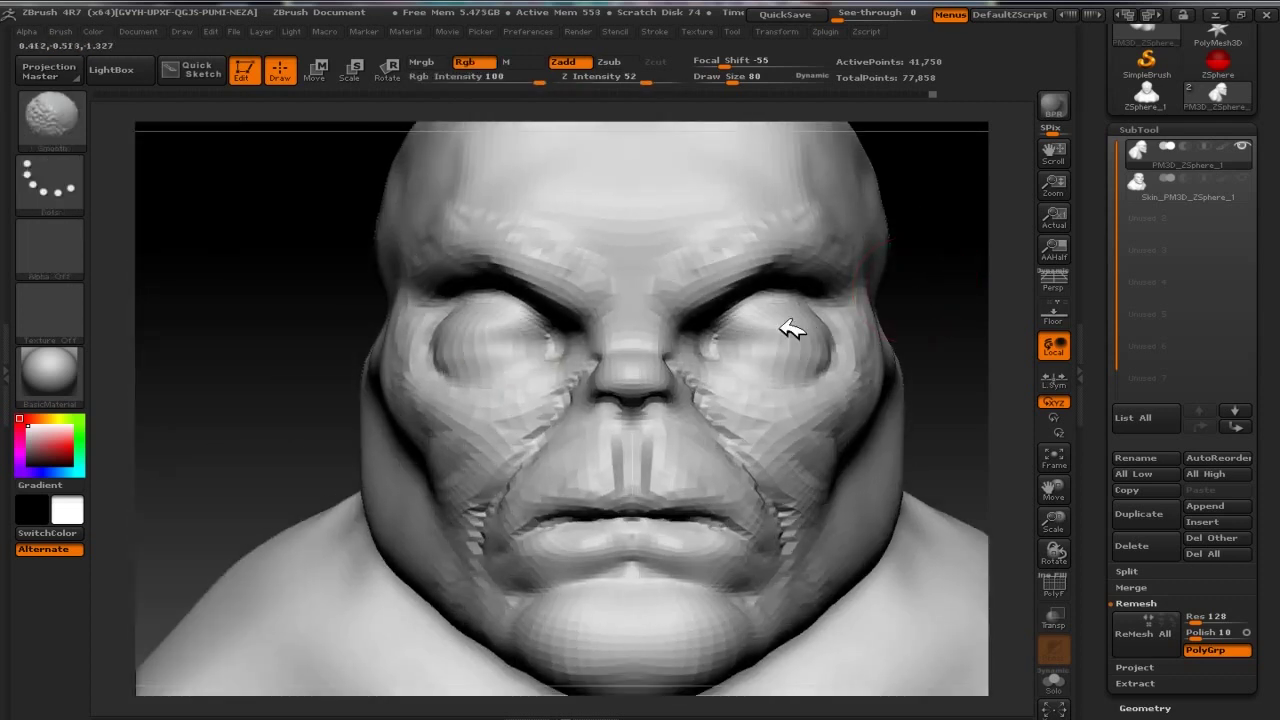
Soften and reshape both upper eyelids with the Standard and Smooth brushes
{"action": "key", "text": "b"}
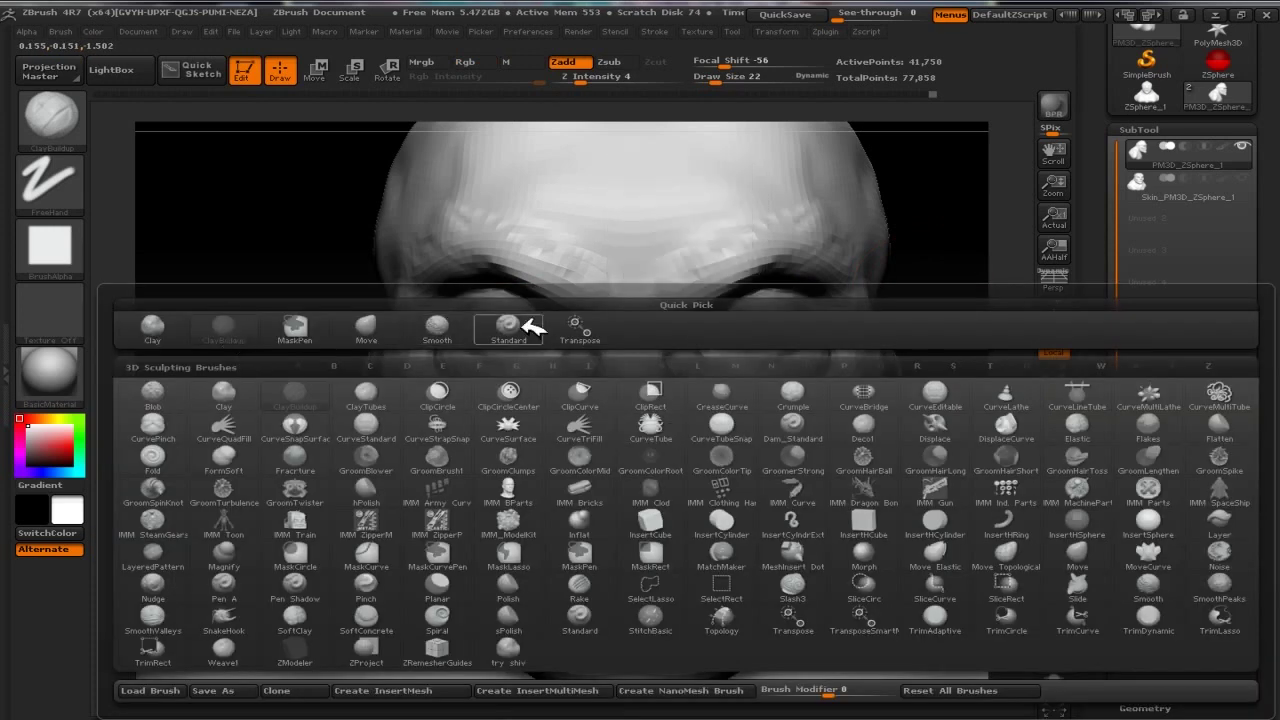
{"action": "key", "text": "s"}
{"action": "key", "text": "t"}
{"action": "key", "text": "shift"}
{"action": "left_click_drag", "start_coordinate": [530, 334], "coordinate": [494, 343], "text": "shift"}
Build up both cheeks beside the nose and raise a ridge along the nose bridge with ClayBuildup
{"action": "key", "text": "b"}
{"action": "key", "text": "c"}
{"action": "key", "text": "b"}
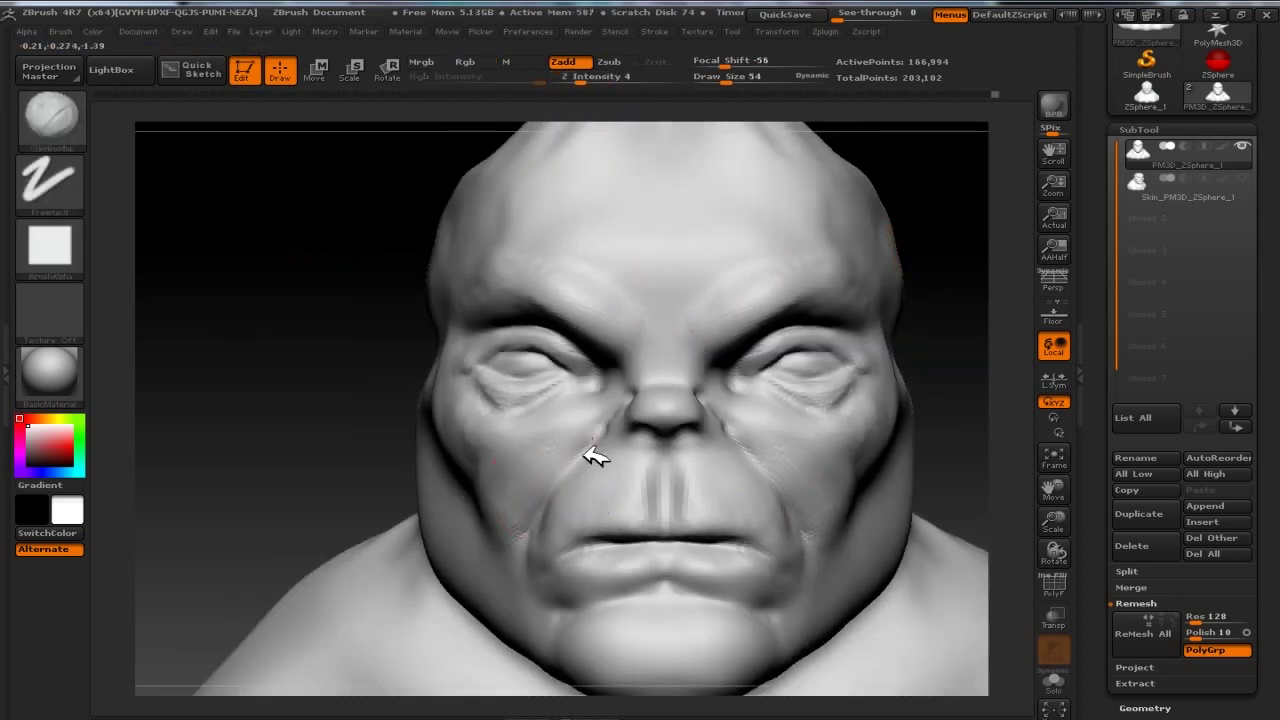
{"action": "left_click_drag", "start_coordinate": [594, 454], "coordinate": [569, 486]}
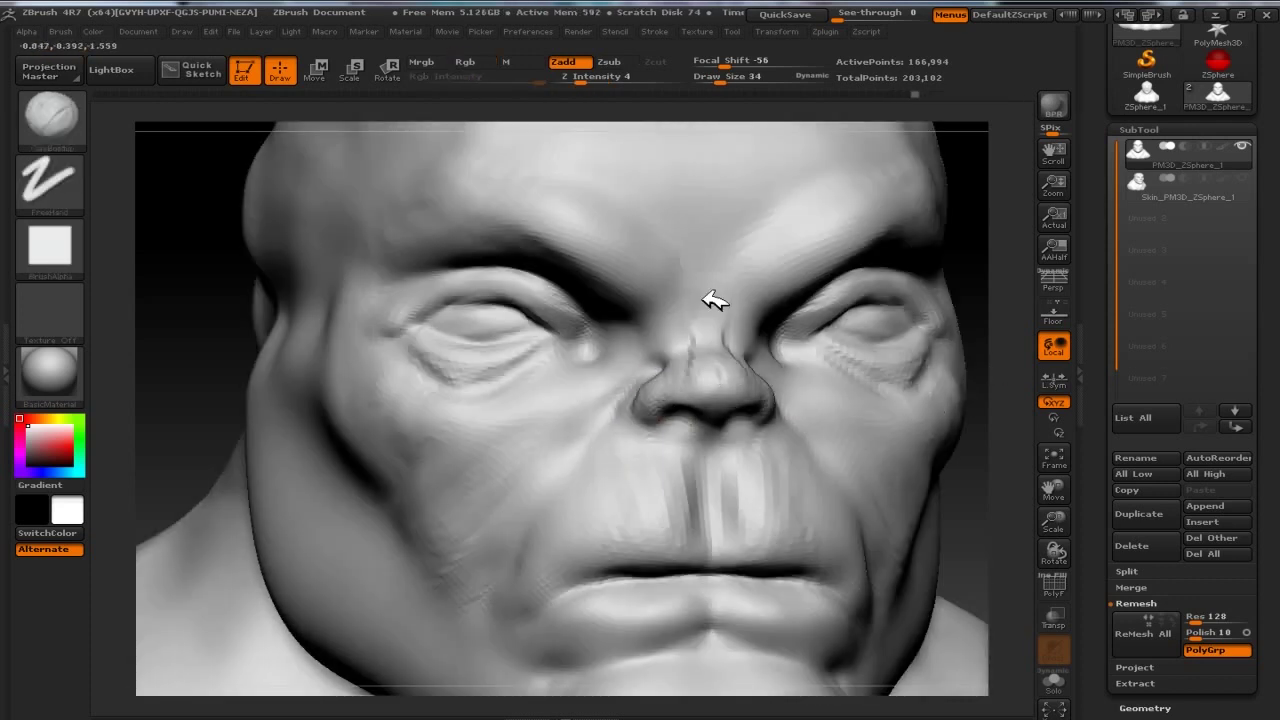
{"action": "left_click_drag", "start_coordinate": [703, 296], "coordinate": [695, 336]}
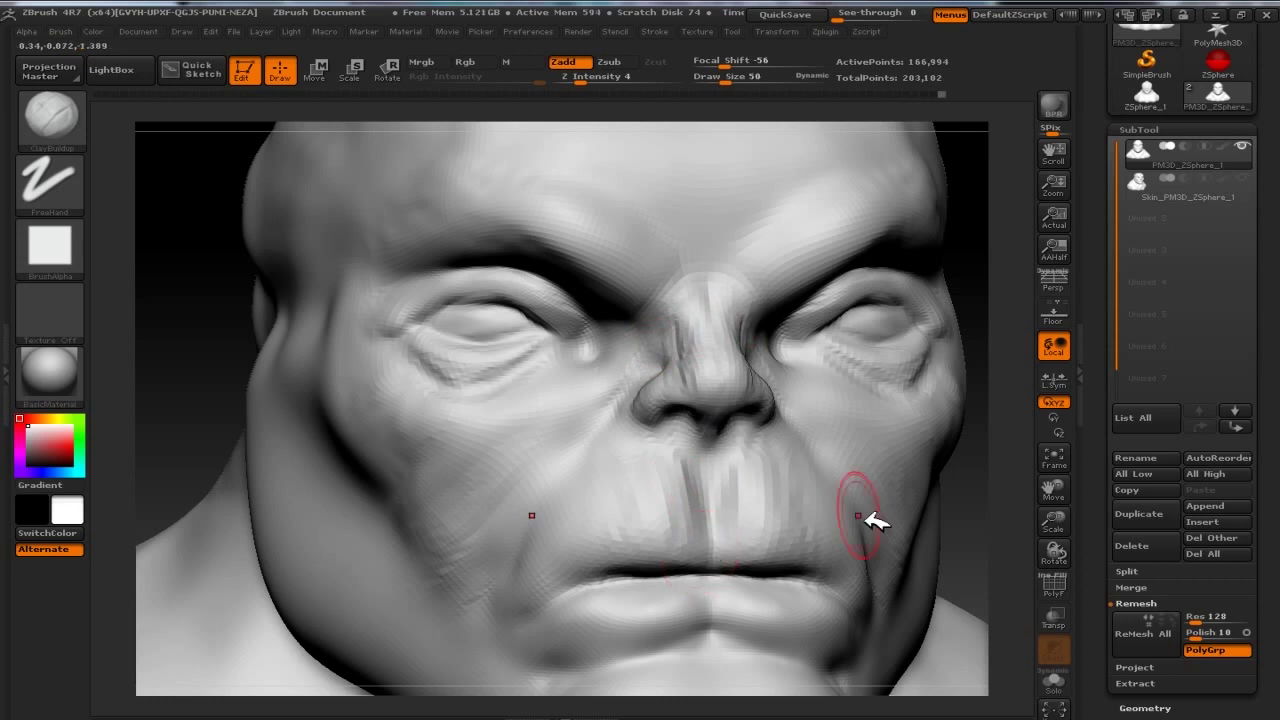
{"action": "left_click_drag", "start_coordinate": [857, 514], "coordinate": [920, 429]}
Sculpt the lips with the Standard brush using a dot stroke
{"action": "key", "text": "b"}
{"action": "left_click", "coordinate": [737, 507]}
{"action": "left_click_drag", "start_coordinate": [737, 507], "coordinate": [751, 506]}
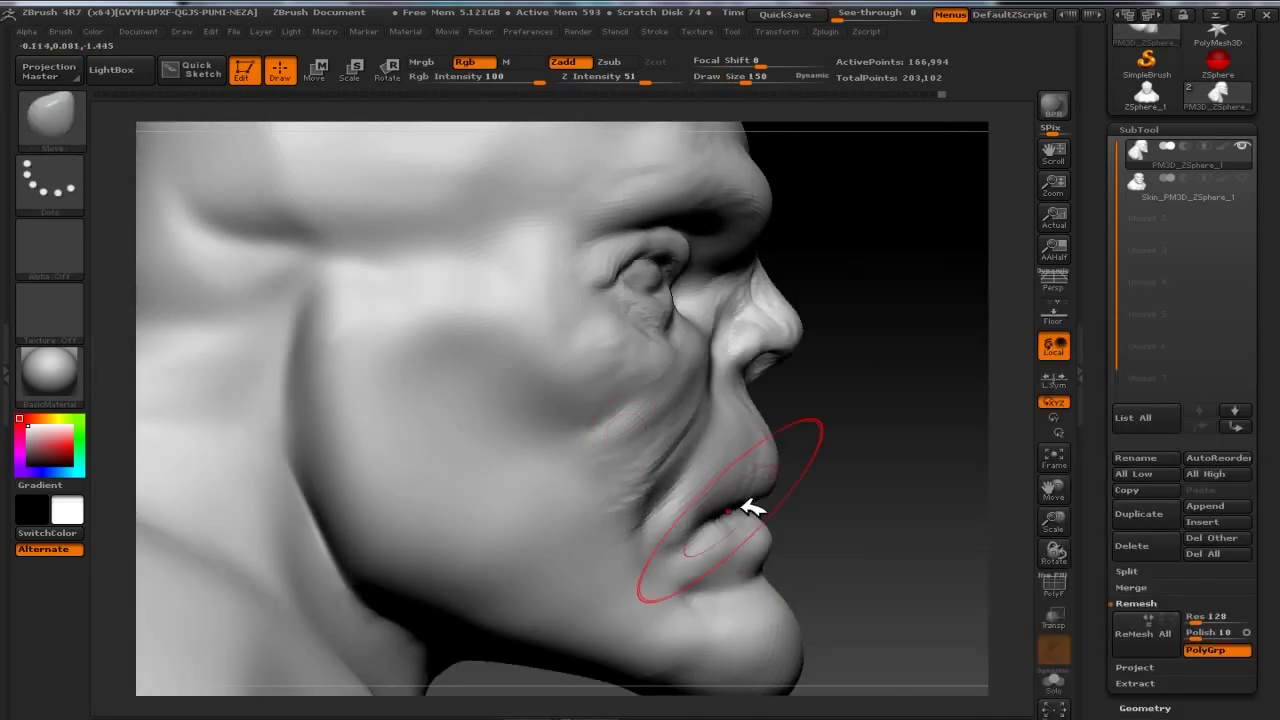
Refine the lips, then add ClayBuildup hair strokes to the back of the skull
{"action": "left_click_drag", "start_coordinate": [831, 434], "coordinate": [805, 380]}
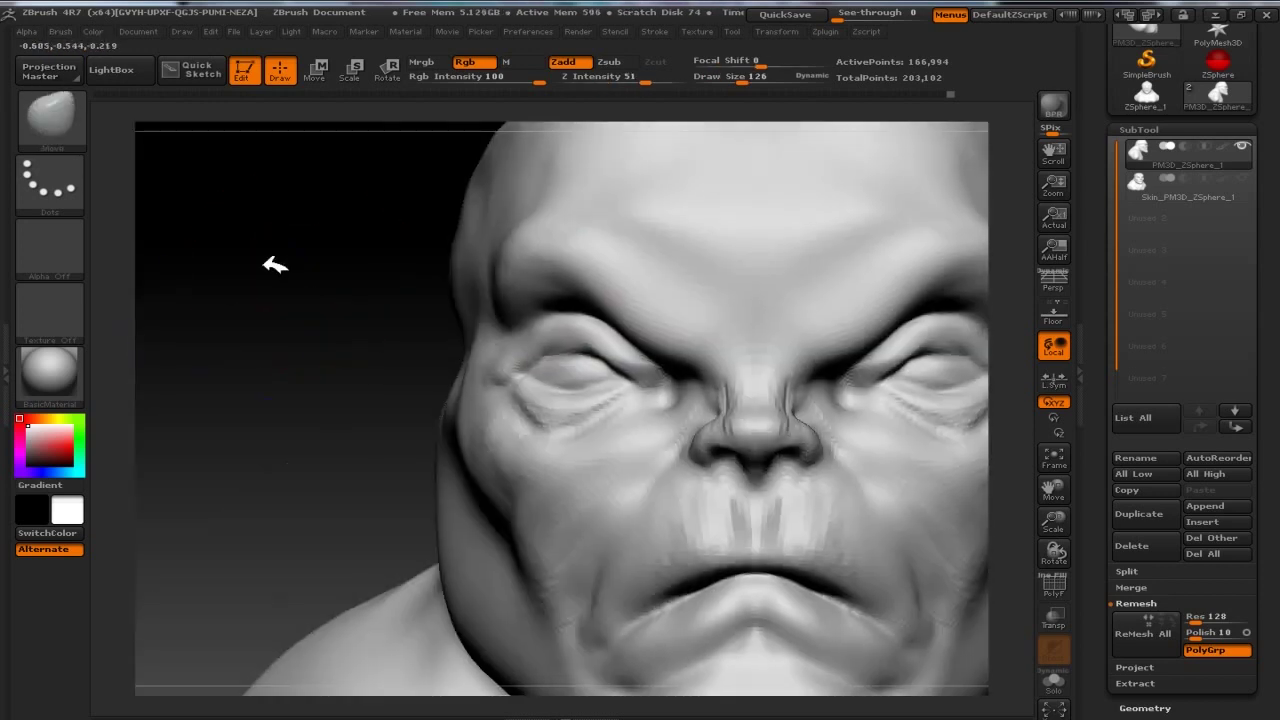
{"action": "key", "text": "b"}
{"action": "left_click", "coordinate": [446, 326]}
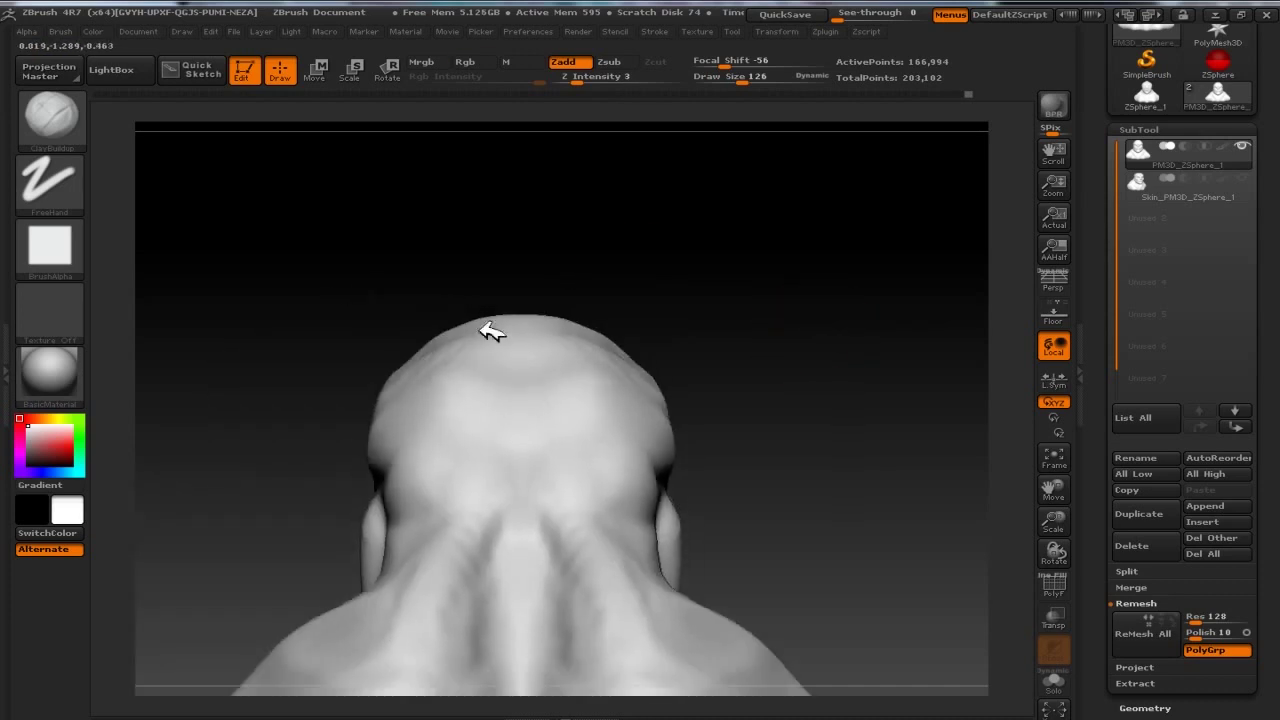
{"action": "left_click_drag", "start_coordinate": [491, 331], "coordinate": [491, 531]}
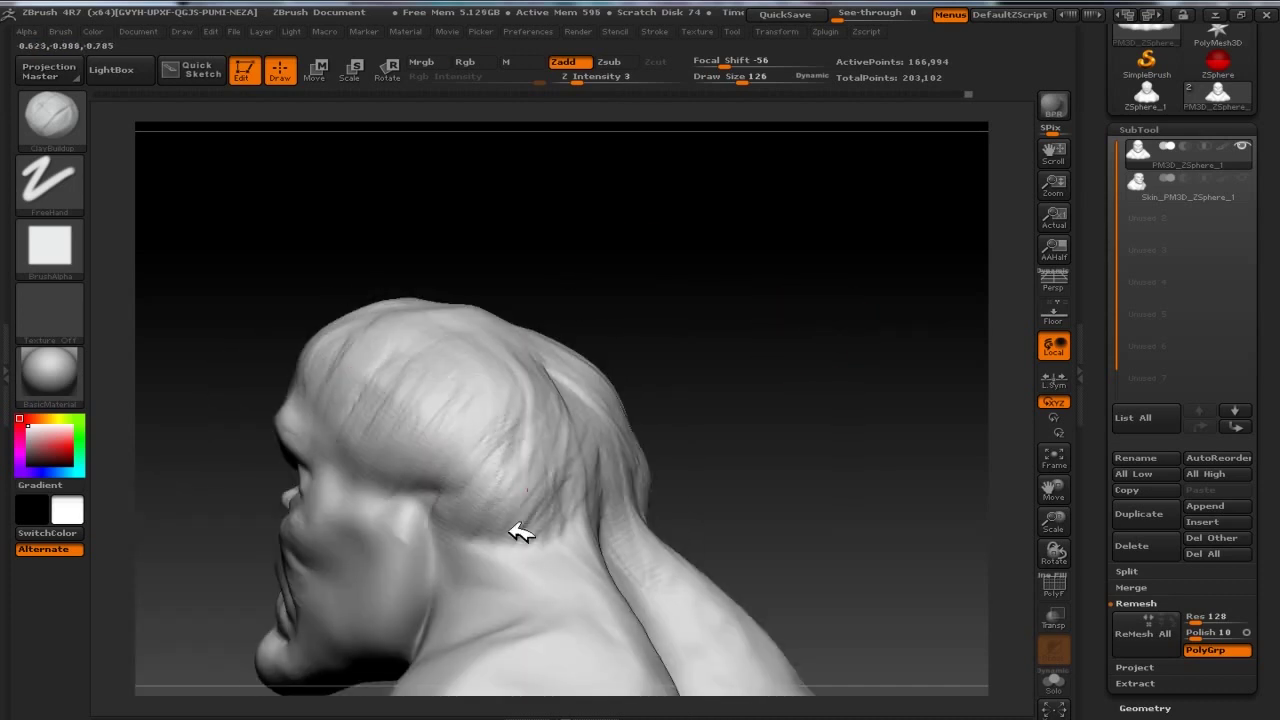
{"action": "left_click_drag", "start_coordinate": [380, 294], "coordinate": [600, 425]}
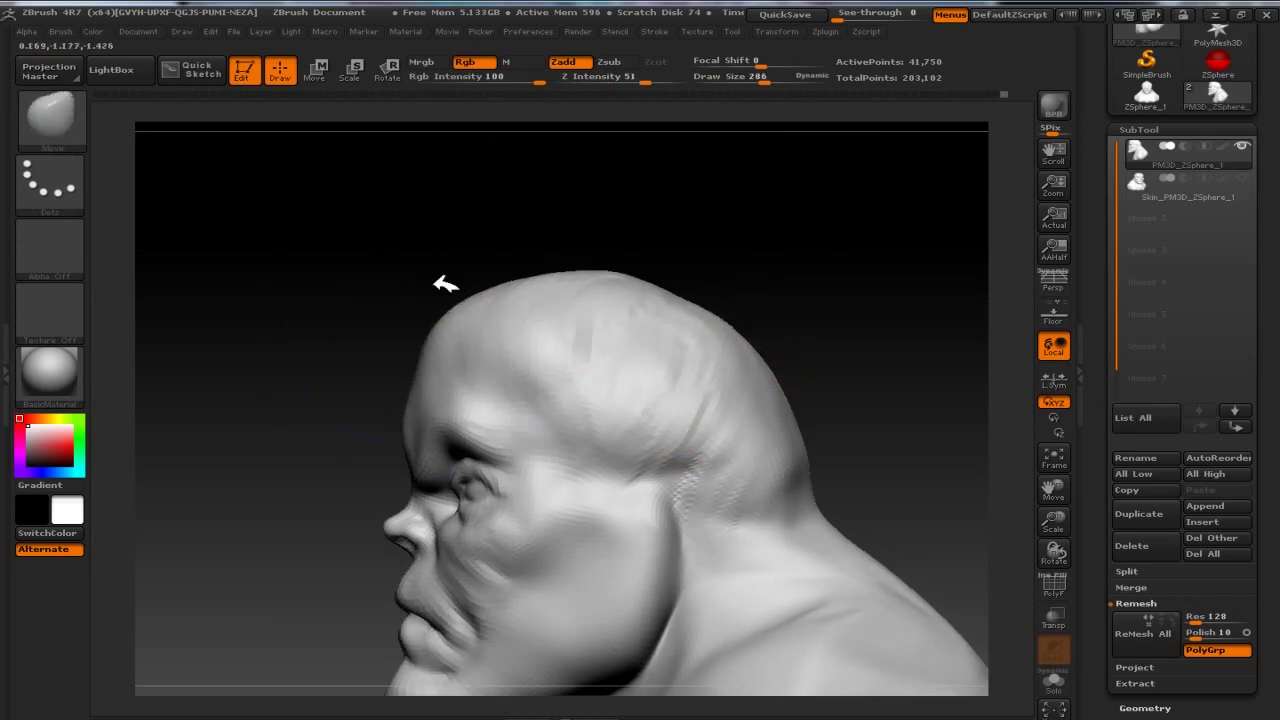
With the hulk.jpg reference open, lower and smooth the skull and reshape the brow and eye sockets
{"action": "key", "text": "alt+Tab"}
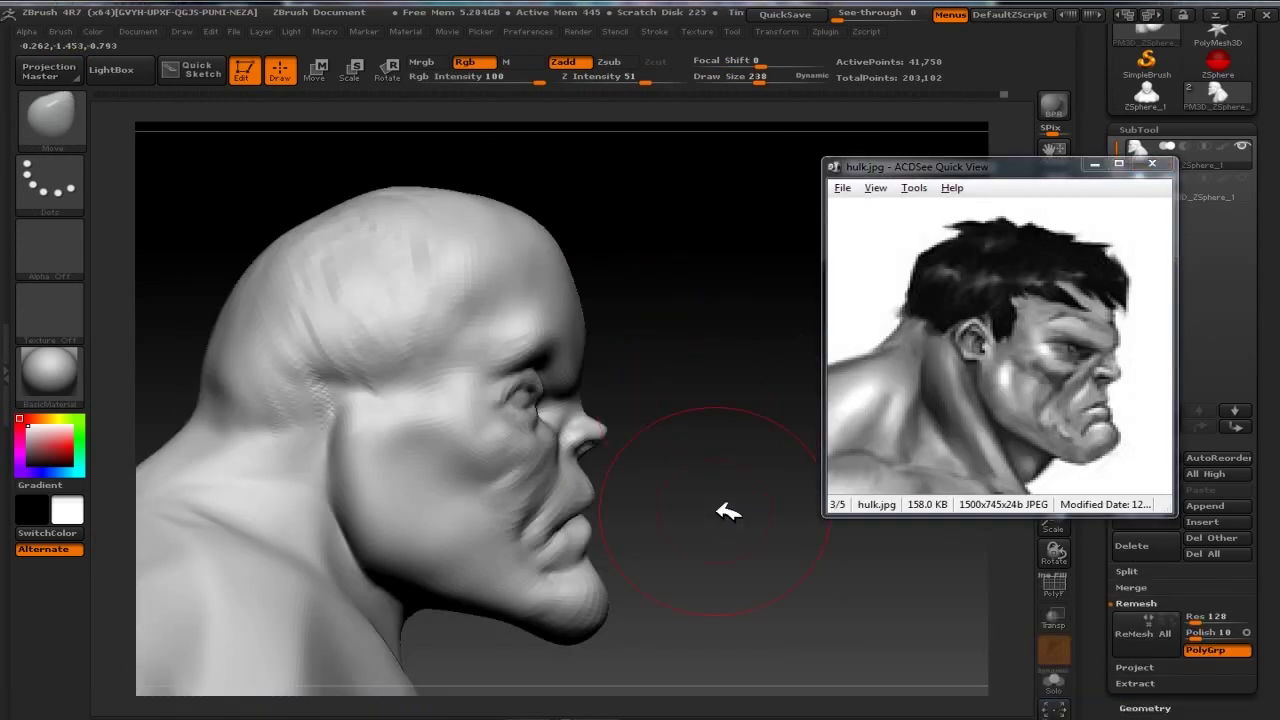
{"action": "left_click_drag", "start_coordinate": [385, 330], "coordinate": [354, 209]}
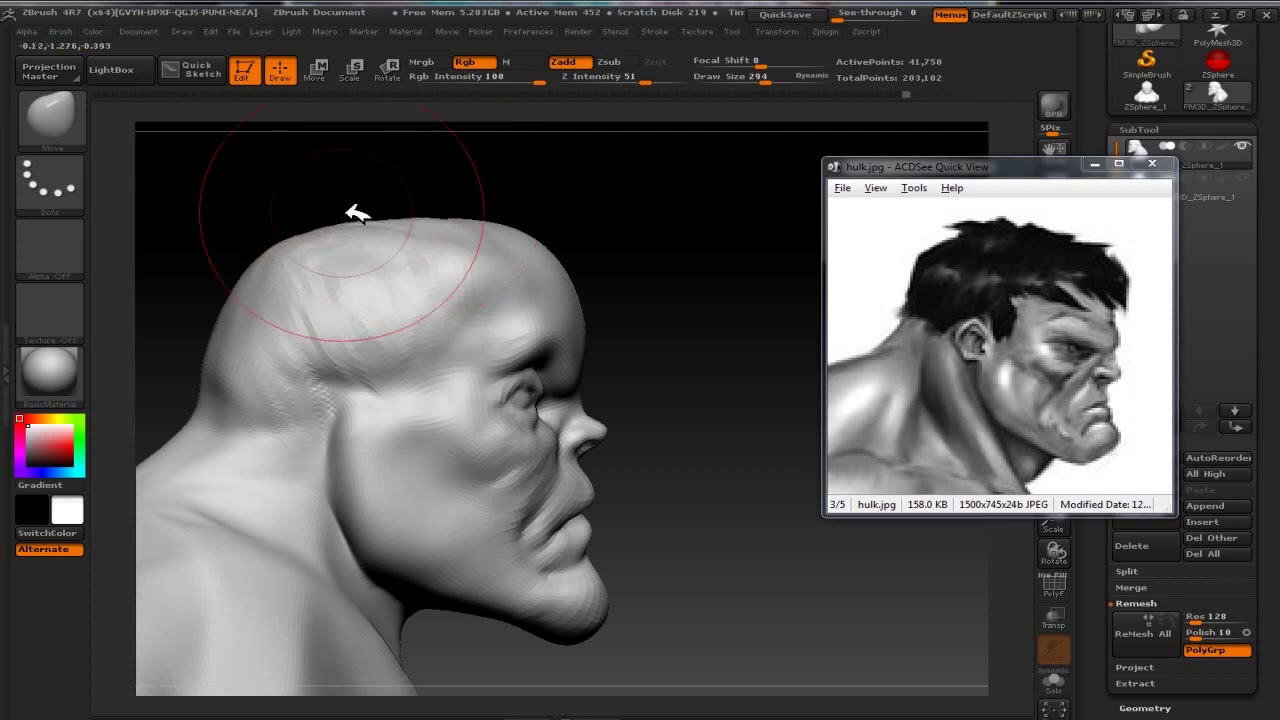
{"action": "left_click_drag", "start_coordinate": [417, 297], "coordinate": [300, 375], "text": "shift"}
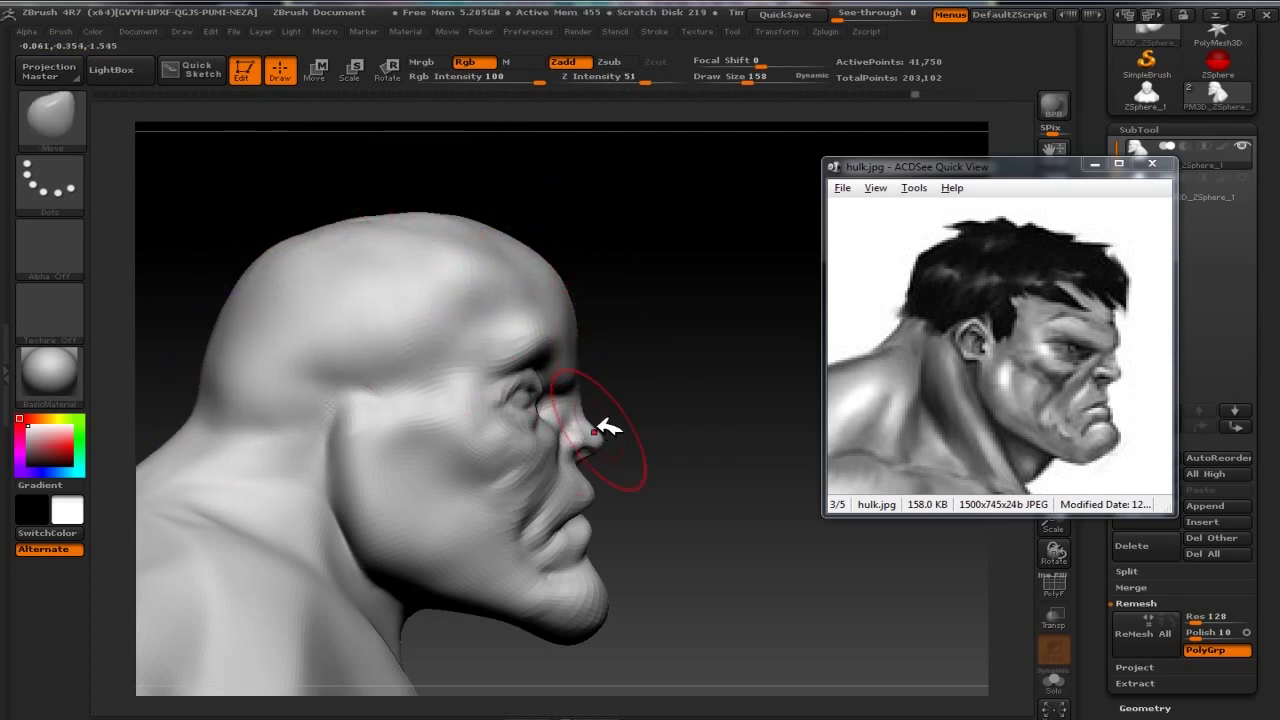
{"action": "mouse_move", "coordinate": [620, 412]}
{"action": "left_mouse_down"}
{"action": "mouse_move", "coordinate": [529, 386]}
{"action": "mouse_move", "coordinate": [508, 423]}
{"action": "mouse_move", "coordinate": [712, 383]}
{"action": "mouse_move", "coordinate": [660, 514]}
{"action": "left_mouse_up"}
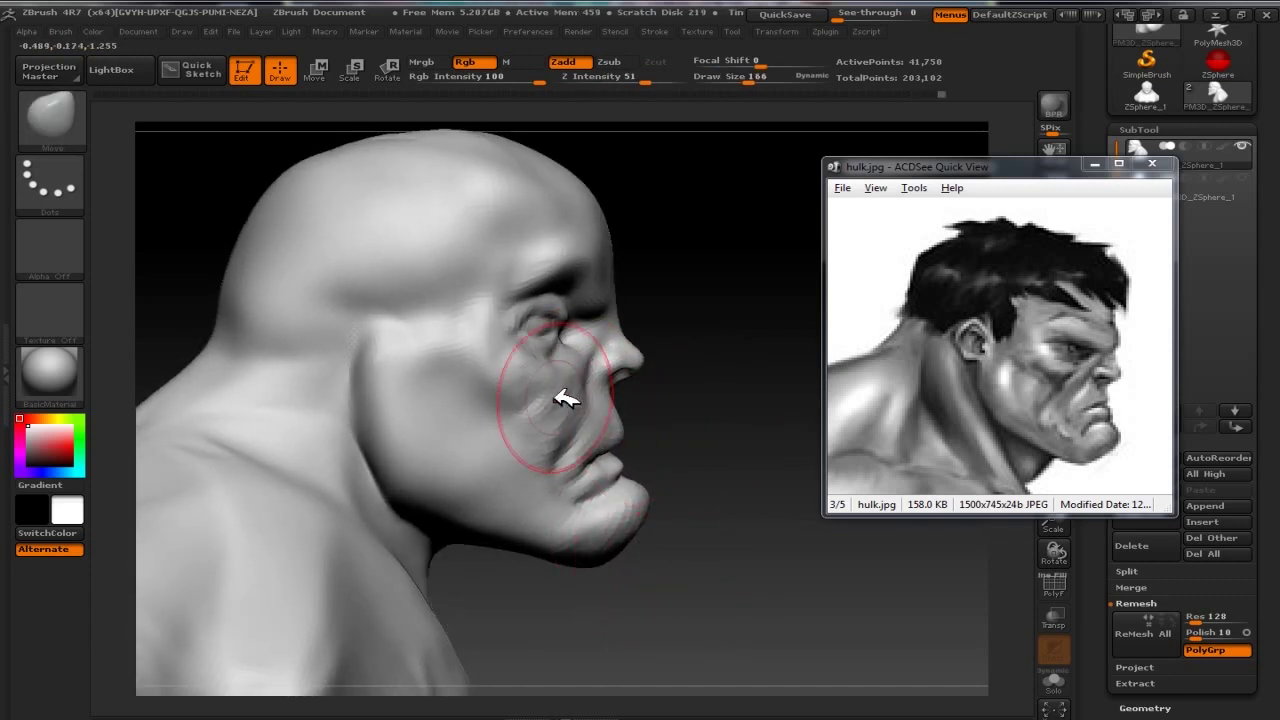
{"action": "left_click_drag", "start_coordinate": [565, 398], "coordinate": [543, 337]}
{"action": "mouse_move", "coordinate": [734, 337]}
{"action": "left_mouse_down"}
{"action": "mouse_move", "coordinate": [609, 309]}
{"action": "mouse_move", "coordinate": [300, 340]}
{"action": "mouse_move", "coordinate": [450, 345]}
{"action": "left_mouse_up"}
{"action": "left_click_drag", "start_coordinate": [886, 371], "coordinate": [1074, 363]}
Lift the cheeks and eye area upward with the Move brush
{"action": "key", "text": "b"}
{"action": "key", "text": "m"}
{"action": "key", "text": "v"}
{"action": "left_click_drag", "start_coordinate": [410, 383], "coordinate": [400, 286]}
{"action": "mouse_move", "coordinate": [371, 457]}
{"action": "left_mouse_down"}
{"action": "mouse_move", "coordinate": [343, 486]}
{"action": "mouse_move", "coordinate": [242, 346]}
{"action": "mouse_move", "coordinate": [366, 371]}
{"action": "mouse_move", "coordinate": [380, 423]}
{"action": "mouse_move", "coordinate": [434, 374]}
{"action": "mouse_move", "coordinate": [687, 367]}
{"action": "mouse_move", "coordinate": [500, 357]}
{"action": "left_mouse_up"}
{"action": "left_click_drag", "start_coordinate": [608, 349], "coordinate": [571, 380], "text": "shift"}
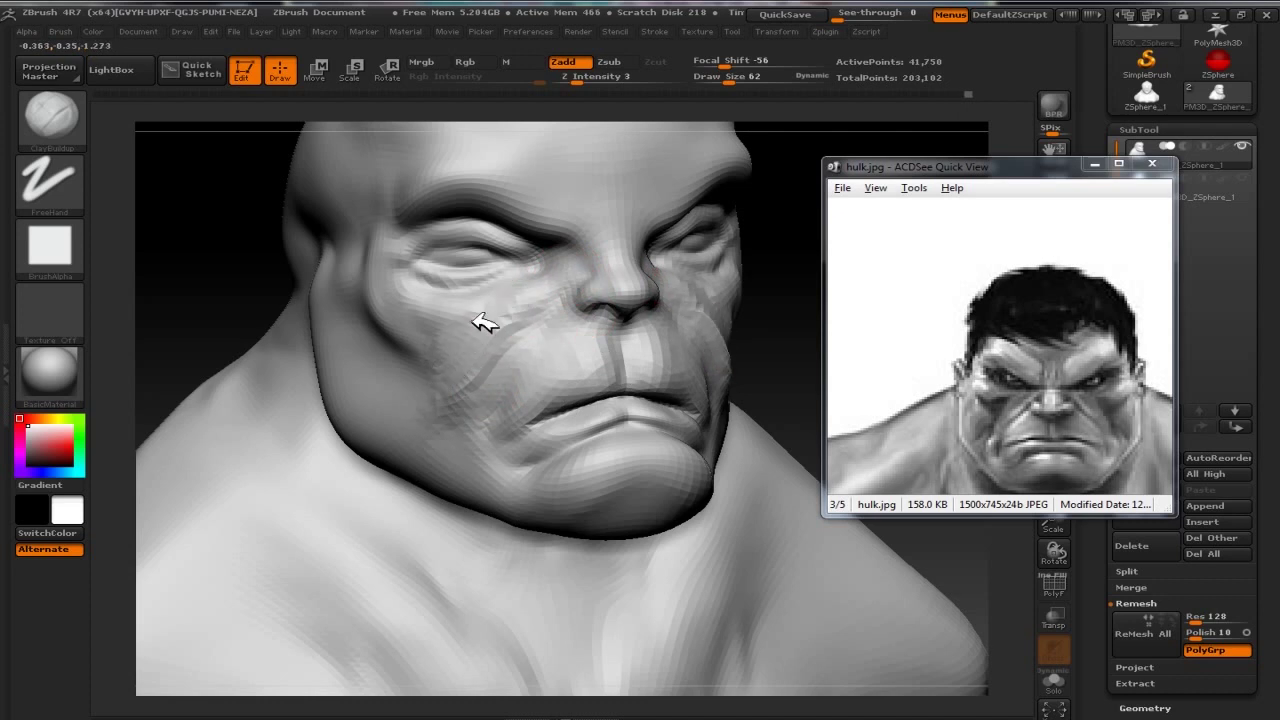
From a front view, deepen both brows and carve a crease across the cheek
{"action": "left_click_drag", "start_coordinate": [530, 296], "coordinate": [785, 250], "text": "shift"}
{"action": "left_click_drag", "start_coordinate": [535, 235], "coordinate": [471, 203]}
{"action": "mouse_move", "coordinate": [625, 215]}
{"action": "left_mouse_down"}
{"action": "mouse_move", "coordinate": [657, 191]}
{"action": "mouse_move", "coordinate": [366, 286]}
{"action": "left_mouse_up"}
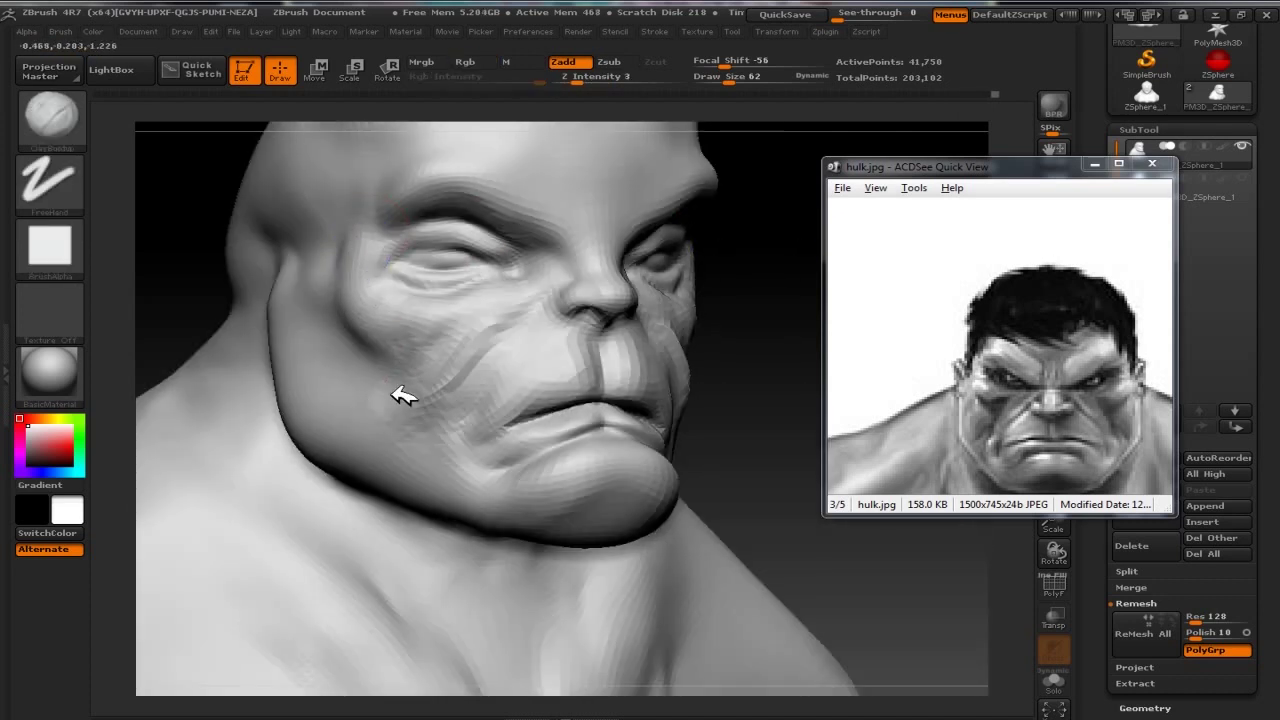
{"action": "left_click_drag", "start_coordinate": [389, 398], "coordinate": [472, 378]}
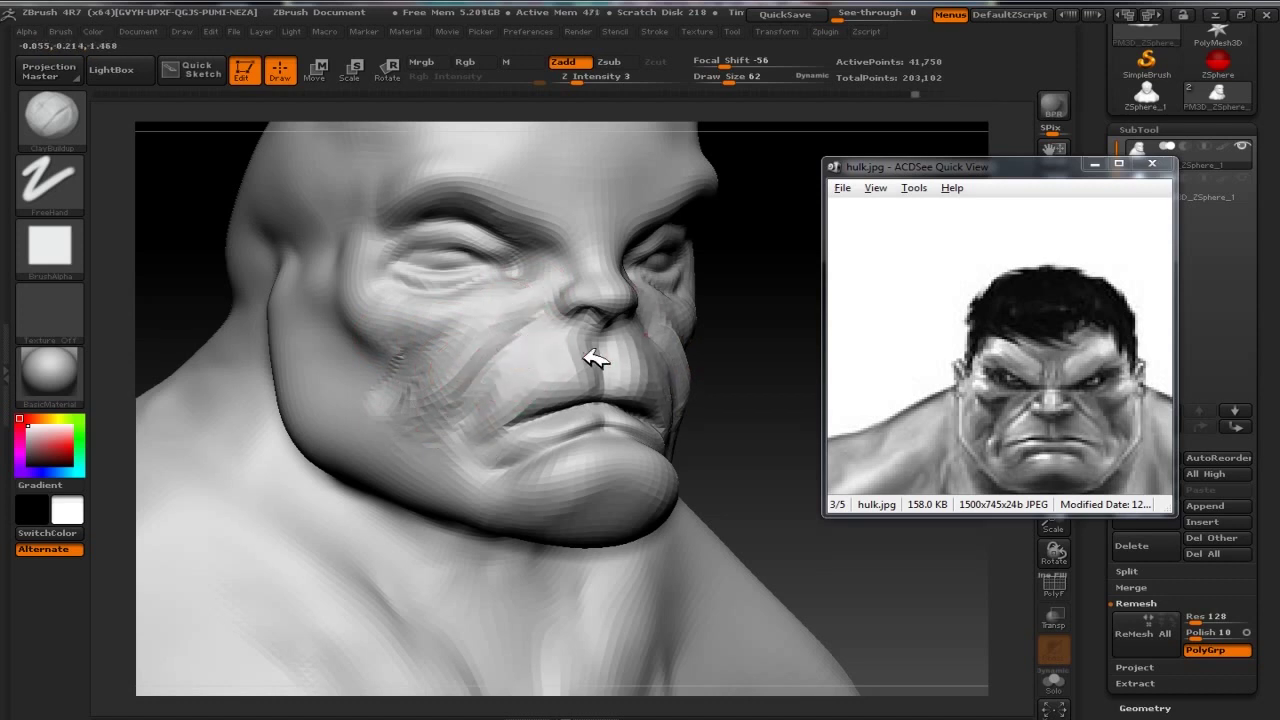
Zoom in on the upper face and smooth the wrinkles around the eye with ClayBuildup
{"action": "mouse_move", "coordinate": [757, 363]}
{"action": "left_mouse_down", "text": "shift"}
{"action": "mouse_move", "coordinate": [517, 371]}
{"action": "mouse_move", "coordinate": [503, 385]}
{"action": "left_mouse_up", "text": "shift"}
{"action": "key", "text": "b"}
{"action": "key", "text": "s"}
{"action": "key", "text": "t"}
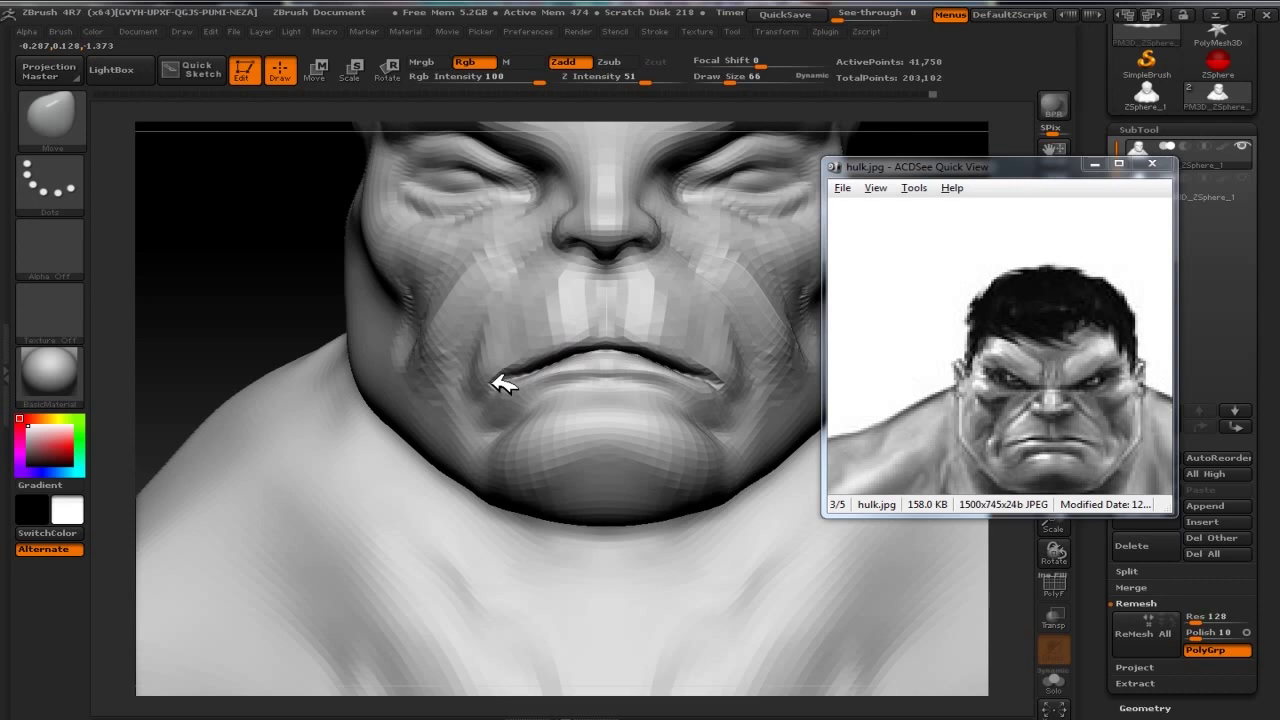
{"action": "left_click_drag", "start_coordinate": [257, 266], "coordinate": [477, 277], "text": "alt"}
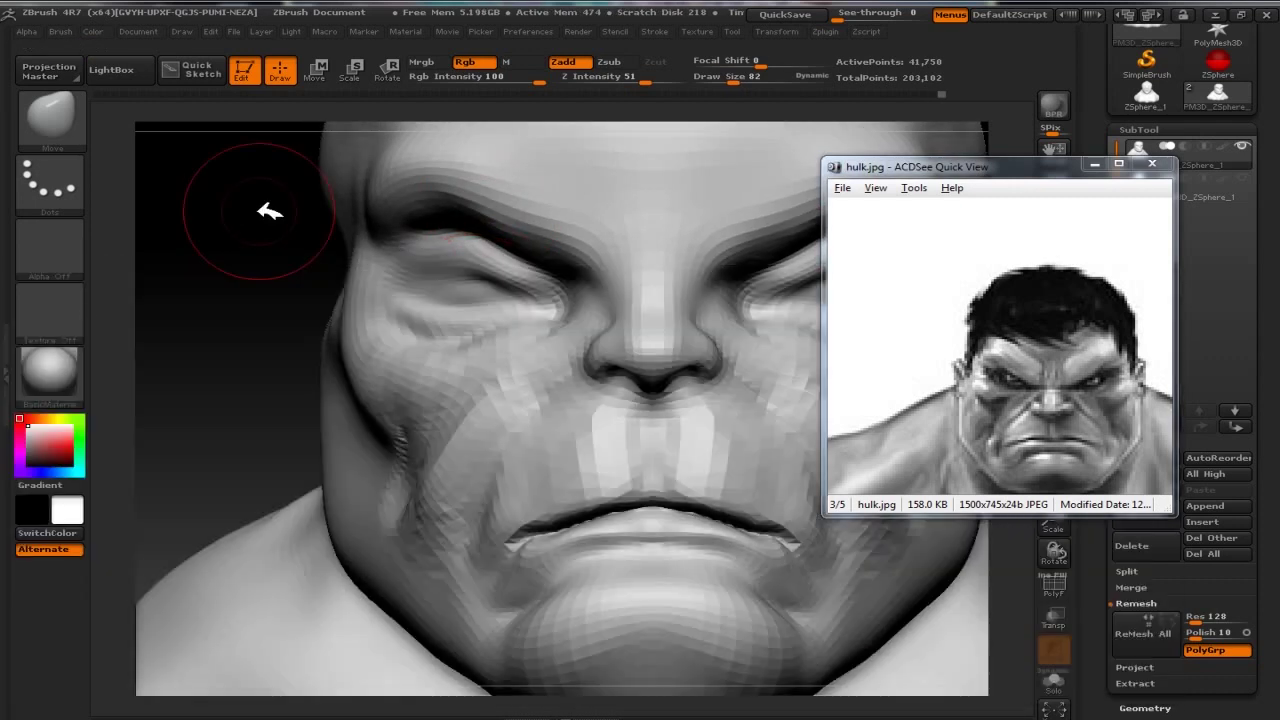
{"action": "key", "text": "b"}
{"action": "left_click", "coordinate": [286, 328]}
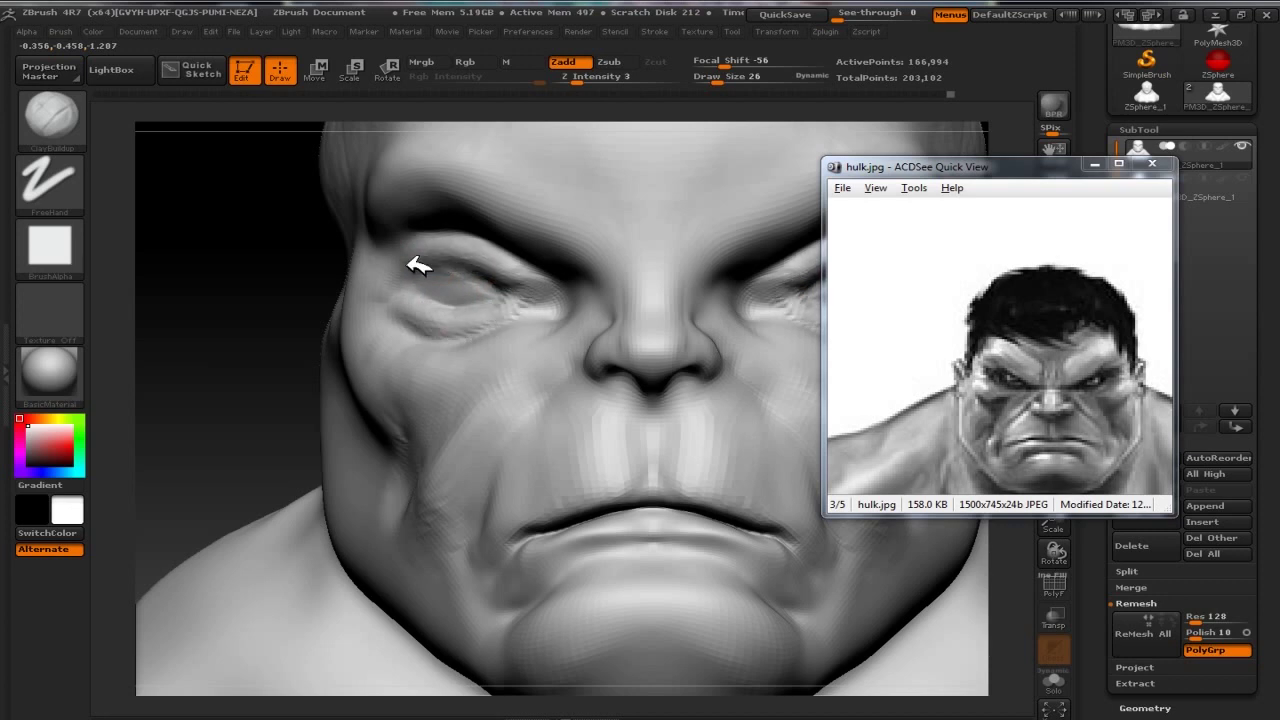
{"action": "left_click_drag", "start_coordinate": [453, 293], "coordinate": [457, 294], "text": "shift"}
Smooth the chin symmetrically and sculpt around the lower lip with a larger Standard brush
{"action": "mouse_move", "coordinate": [474, 420]}
{"action": "left_mouse_down", "text": "alt"}
{"action": "mouse_move", "coordinate": [251, 329]}
{"action": "mouse_move", "coordinate": [593, 390]}
{"action": "mouse_move", "coordinate": [472, 521]}
{"action": "mouse_move", "coordinate": [571, 520]}
{"action": "mouse_move", "coordinate": [509, 567]}
{"action": "left_mouse_up", "text": "alt"}
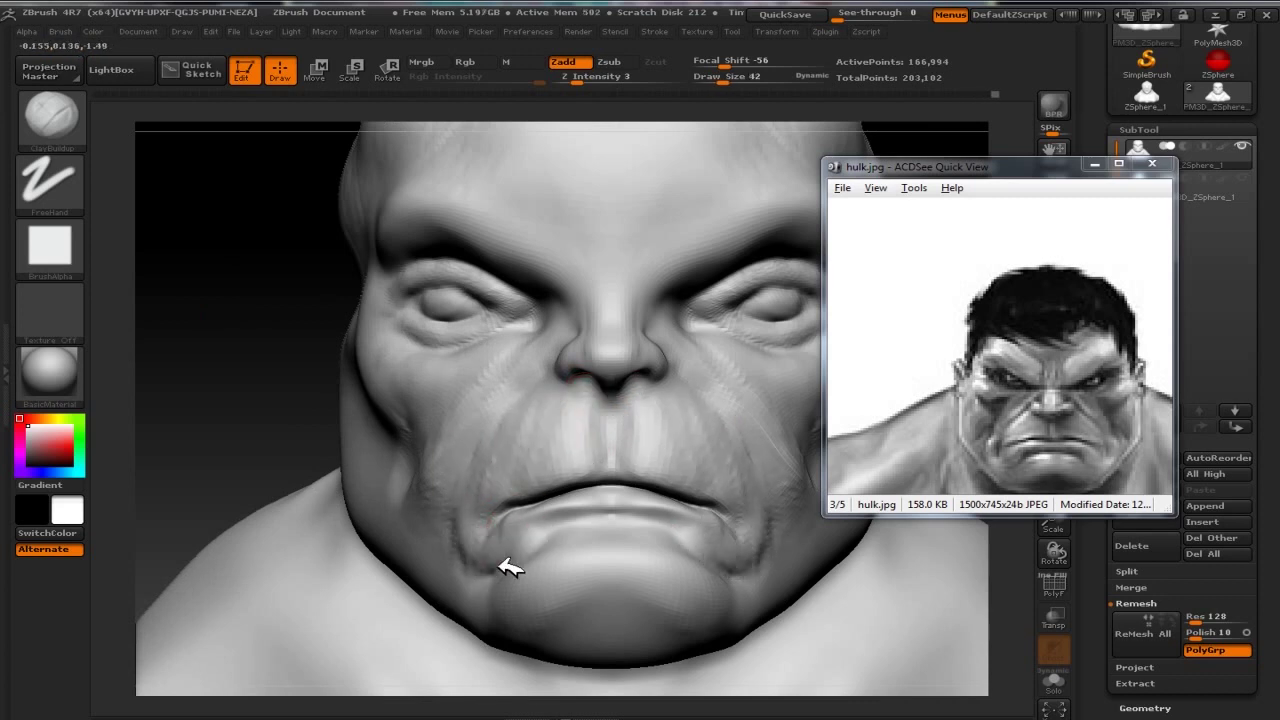
{"action": "left_click_drag", "start_coordinate": [257, 329], "coordinate": [240, 255], "text": "alt"}
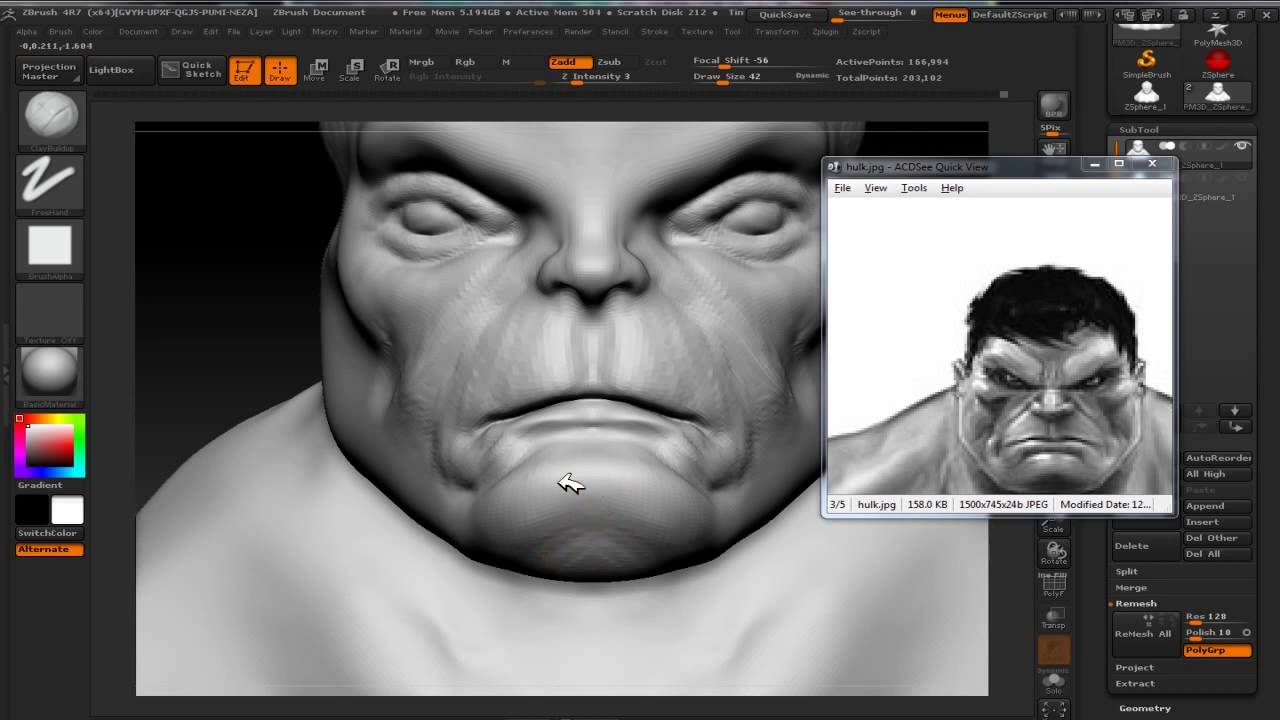
{"action": "mouse_move", "coordinate": [563, 494]}
{"action": "left_mouse_down", "text": "shift"}
{"action": "mouse_move", "coordinate": [491, 508]}
{"action": "mouse_move", "coordinate": [517, 475]}
{"action": "left_mouse_up", "text": "shift"}
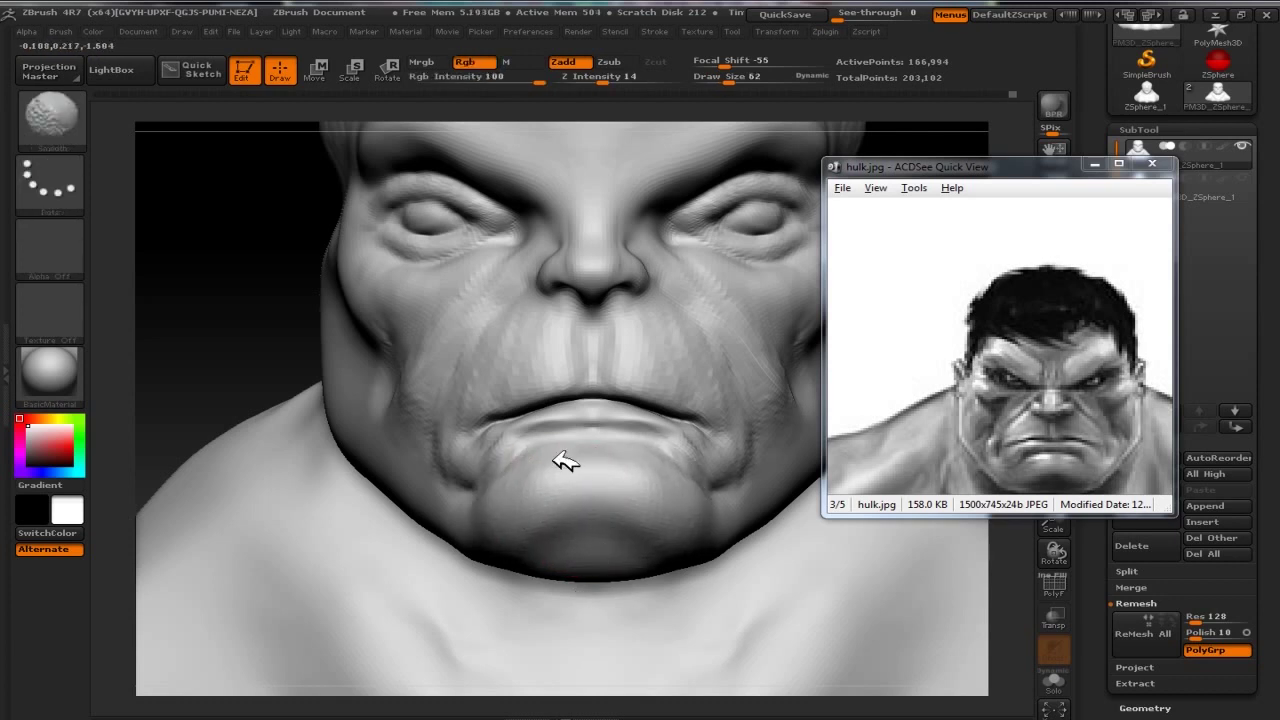
{"action": "key", "text": "bracketright"}
{"action": "key", "text": "bracketright"}
{"action": "key", "text": "b"}
{"action": "key", "text": "Escape"}
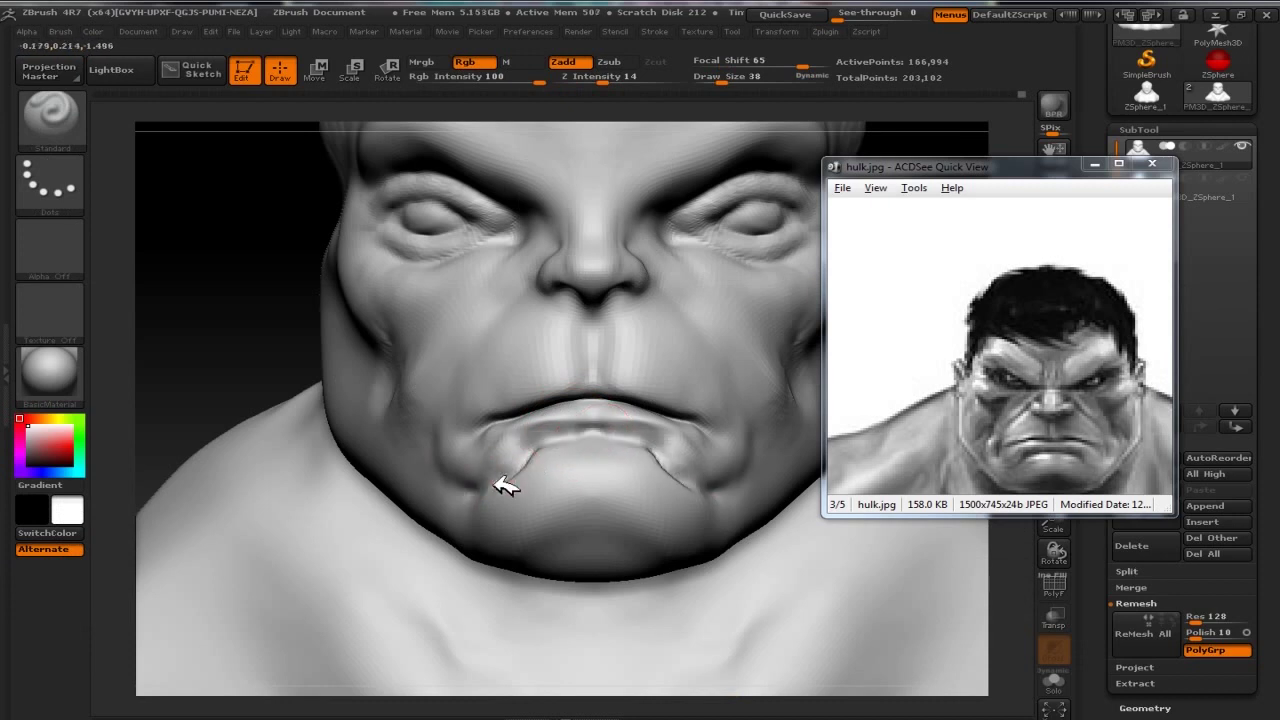
{"action": "mouse_move", "coordinate": [645, 418]}
{"action": "left_mouse_down"}
{"action": "mouse_move", "coordinate": [514, 423]}
{"action": "mouse_move", "coordinate": [503, 455]}
{"action": "left_mouse_up"}
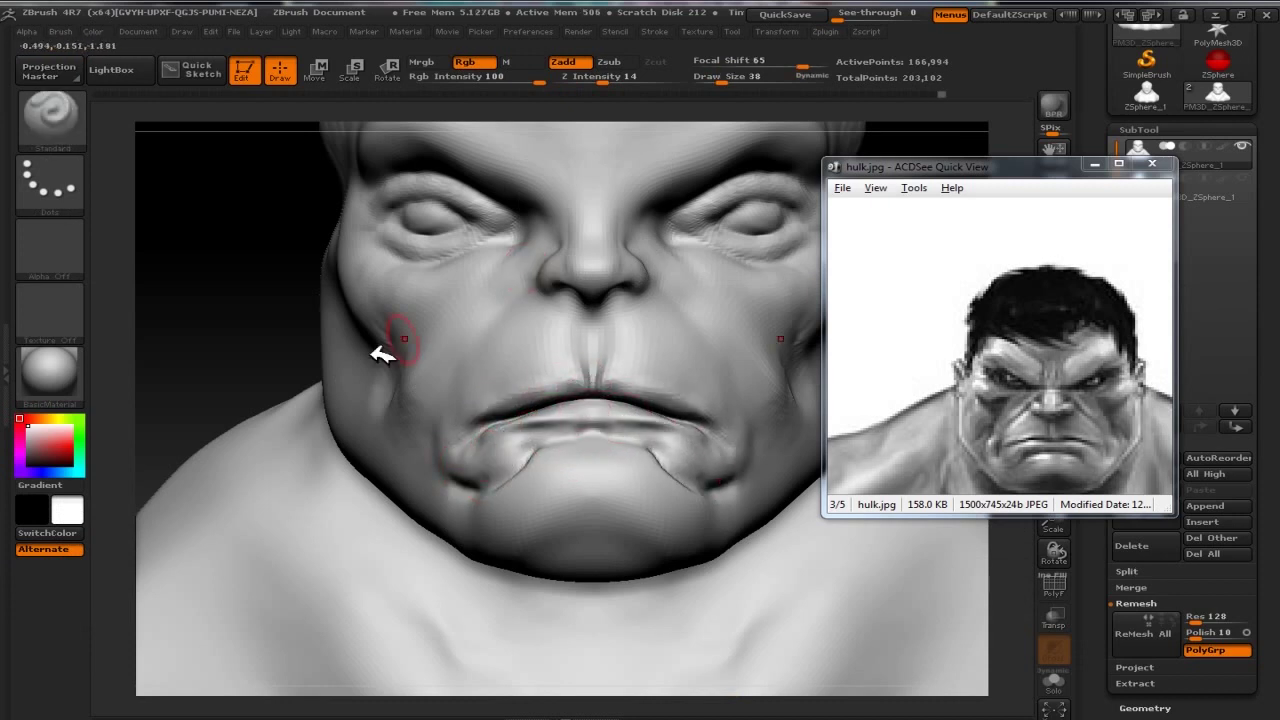
With the Move brush, make the brow ridge heavier and reshape both eye sockets
{"action": "left_click_drag", "start_coordinate": [383, 355], "coordinate": [563, 251]}
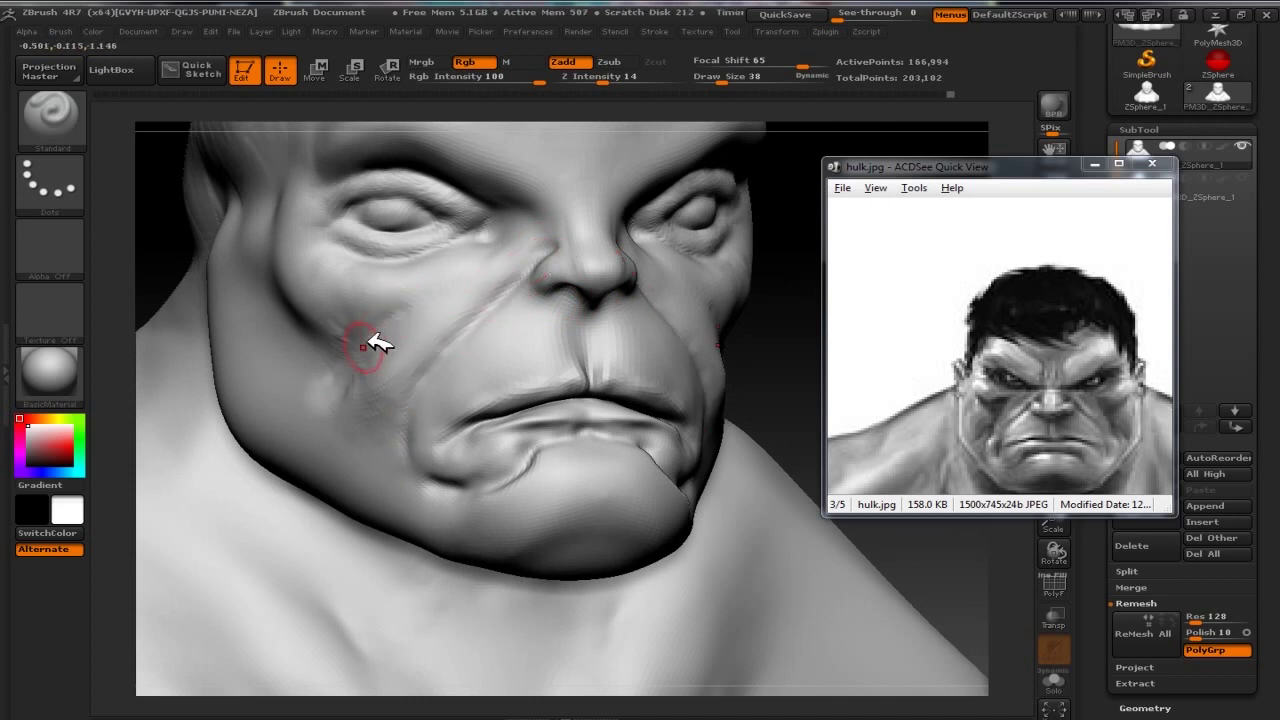
{"action": "mouse_move", "coordinate": [715, 302]}
{"action": "left_mouse_down"}
{"action": "mouse_move", "coordinate": [357, 243]}
{"action": "mouse_move", "coordinate": [323, 286]}
{"action": "left_mouse_up"}
{"action": "key", "text": "b"}
{"action": "key", "text": "m"}
{"action": "key", "text": "v"}
{"action": "left_click_drag", "start_coordinate": [491, 294], "coordinate": [491, 320]}
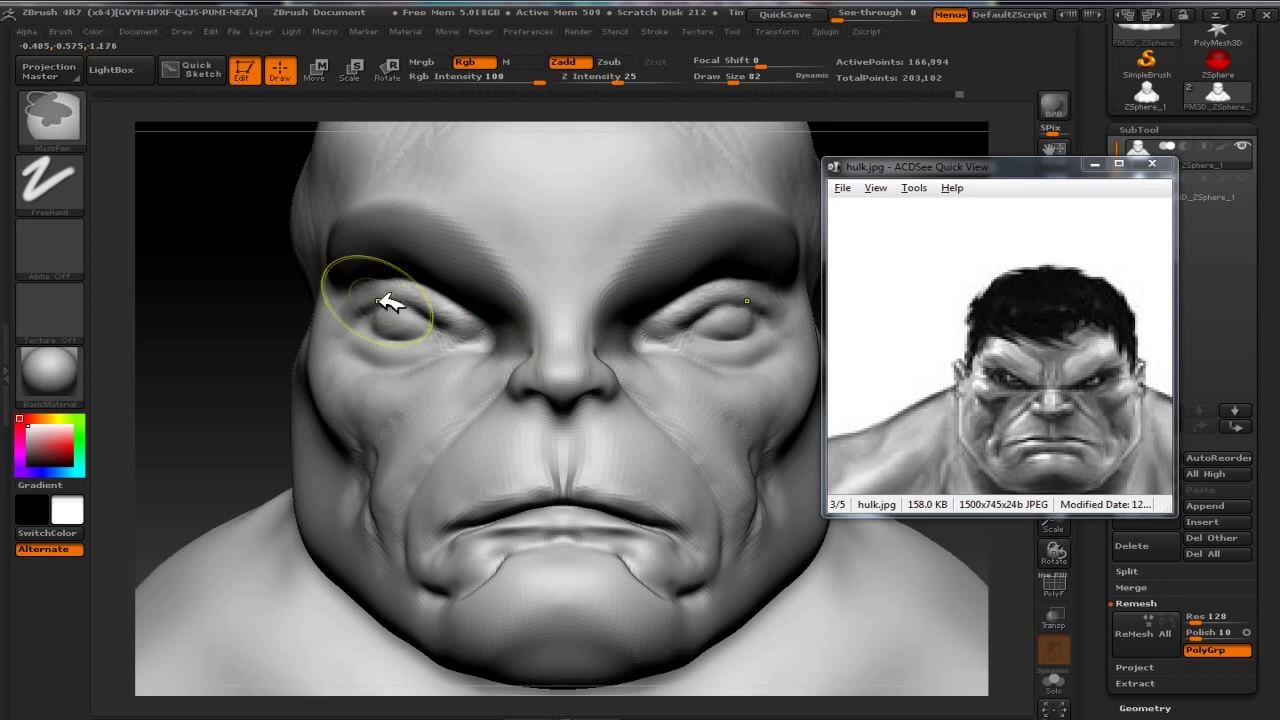
{"action": "mouse_move", "coordinate": [388, 345]}
{"action": "left_mouse_down"}
{"action": "mouse_move", "coordinate": [343, 346]}
{"action": "mouse_move", "coordinate": [349, 300]}
{"action": "mouse_move", "coordinate": [420, 368]}
{"action": "left_mouse_up"}
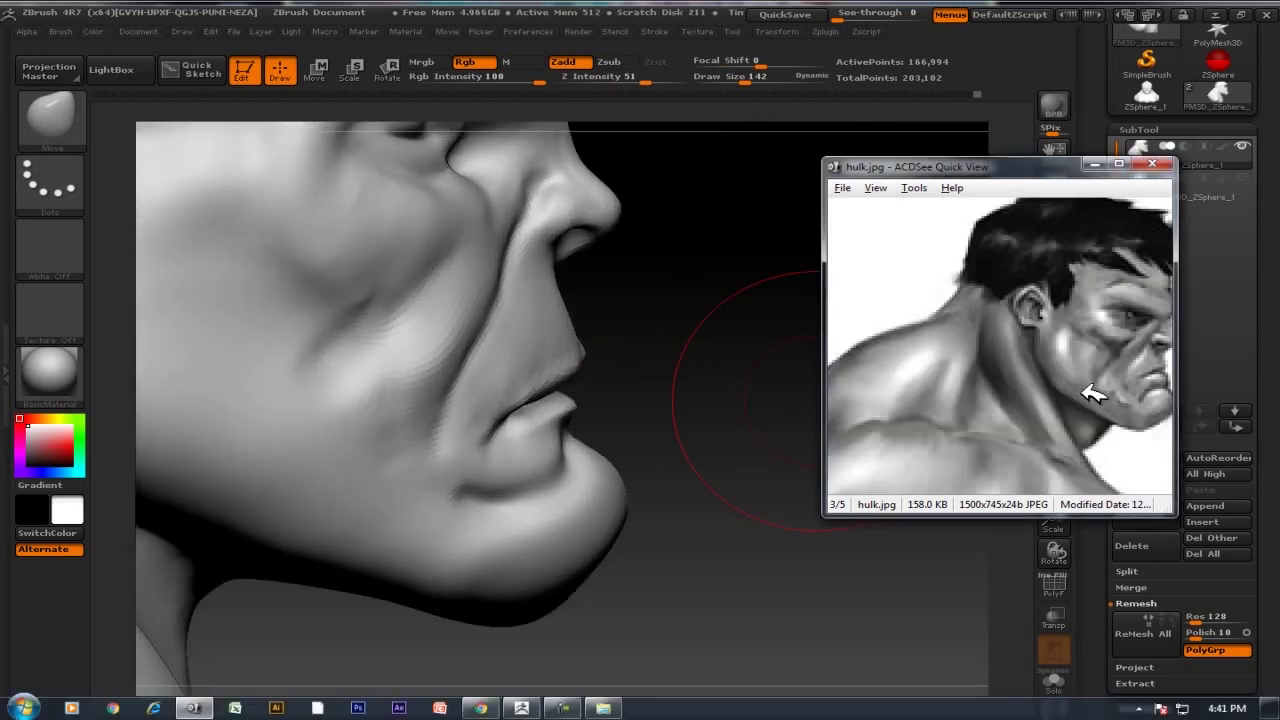
Carve folds into the cheek, smooth the lower lip crease, and raise intensity to 38
{"action": "key", "text": "b"}
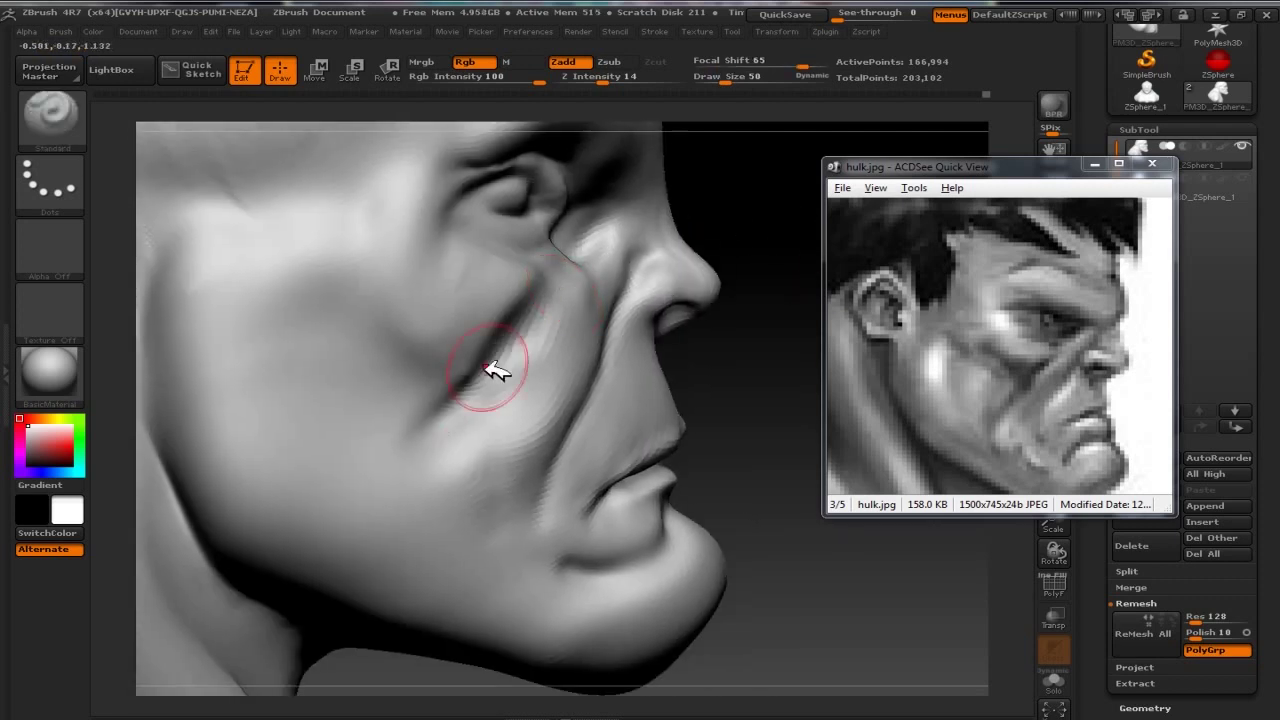
{"action": "mouse_move", "coordinate": [497, 370]}
{"action": "left_mouse_down"}
{"action": "mouse_move", "coordinate": [323, 366]}
{"action": "mouse_move", "coordinate": [320, 451]}
{"action": "left_mouse_up"}
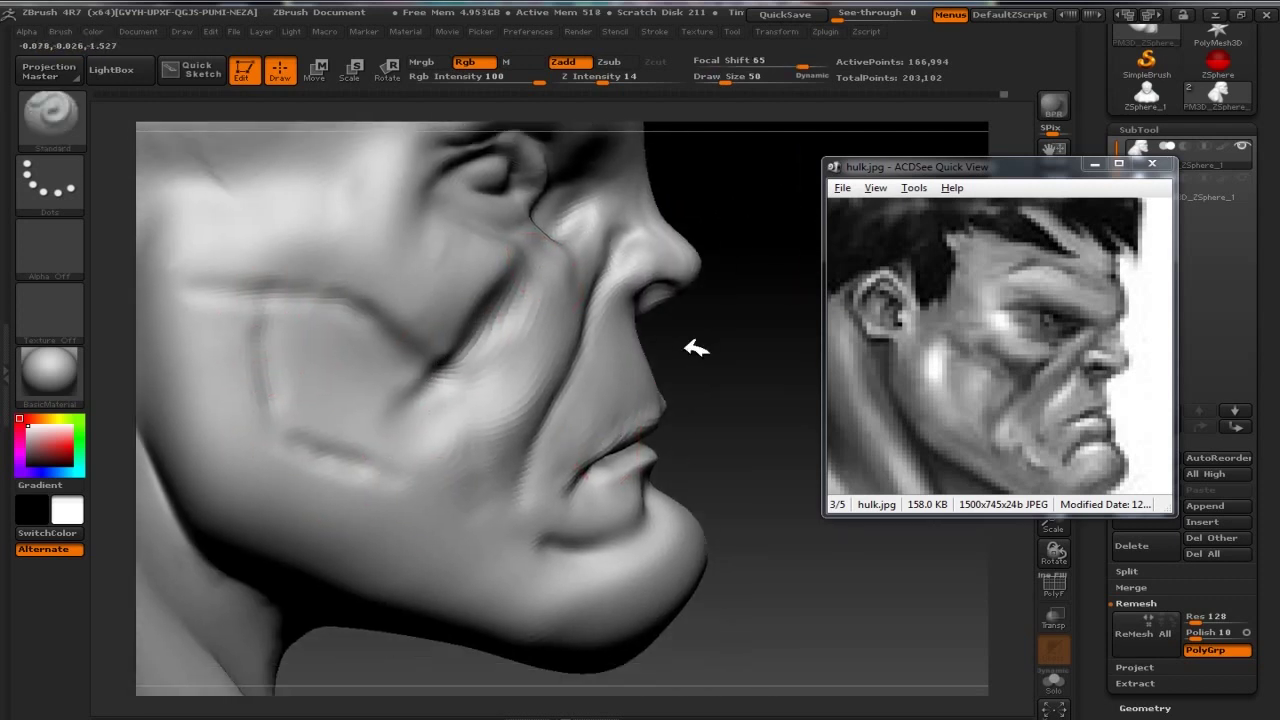
{"action": "left_click_drag", "start_coordinate": [548, 505], "coordinate": [606, 429], "text": "shift"}
{"action": "left_click_drag", "start_coordinate": [620, 80], "coordinate": [632, 80]}
Pull the lip area into shape with the Move brush and crease the lower lip
{"action": "mouse_move", "coordinate": [707, 375]}
{"action": "left_mouse_down"}
{"action": "mouse_move", "coordinate": [586, 363]}
{"action": "mouse_move", "coordinate": [652, 337]}
{"action": "left_mouse_up"}
{"action": "key", "text": "b"}
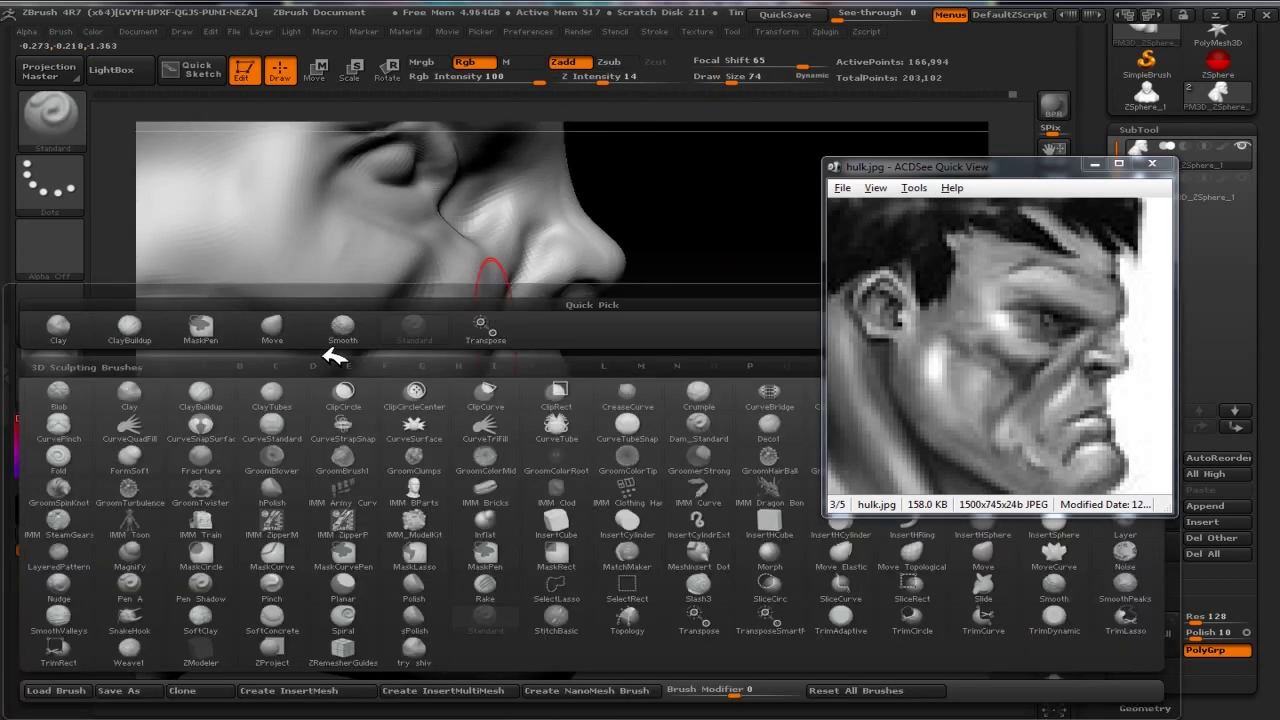
{"action": "key", "text": "m"}
{"action": "key", "text": "v"}
{"action": "mouse_move", "coordinate": [606, 402]}
{"action": "left_mouse_down"}
{"action": "mouse_move", "coordinate": [571, 449]}
{"action": "mouse_move", "coordinate": [646, 349]}
{"action": "mouse_move", "coordinate": [543, 414]}
{"action": "mouse_move", "coordinate": [549, 444]}
{"action": "left_mouse_up"}
{"action": "mouse_move", "coordinate": [594, 371]}
{"action": "left_mouse_down"}
{"action": "mouse_move", "coordinate": [651, 366]}
{"action": "mouse_move", "coordinate": [614, 391]}
{"action": "mouse_move", "coordinate": [594, 380]}
{"action": "mouse_move", "coordinate": [634, 277]}
{"action": "mouse_move", "coordinate": [640, 194]}
{"action": "mouse_move", "coordinate": [626, 206]}
{"action": "mouse_move", "coordinate": [602, 145]}
{"action": "left_mouse_up"}
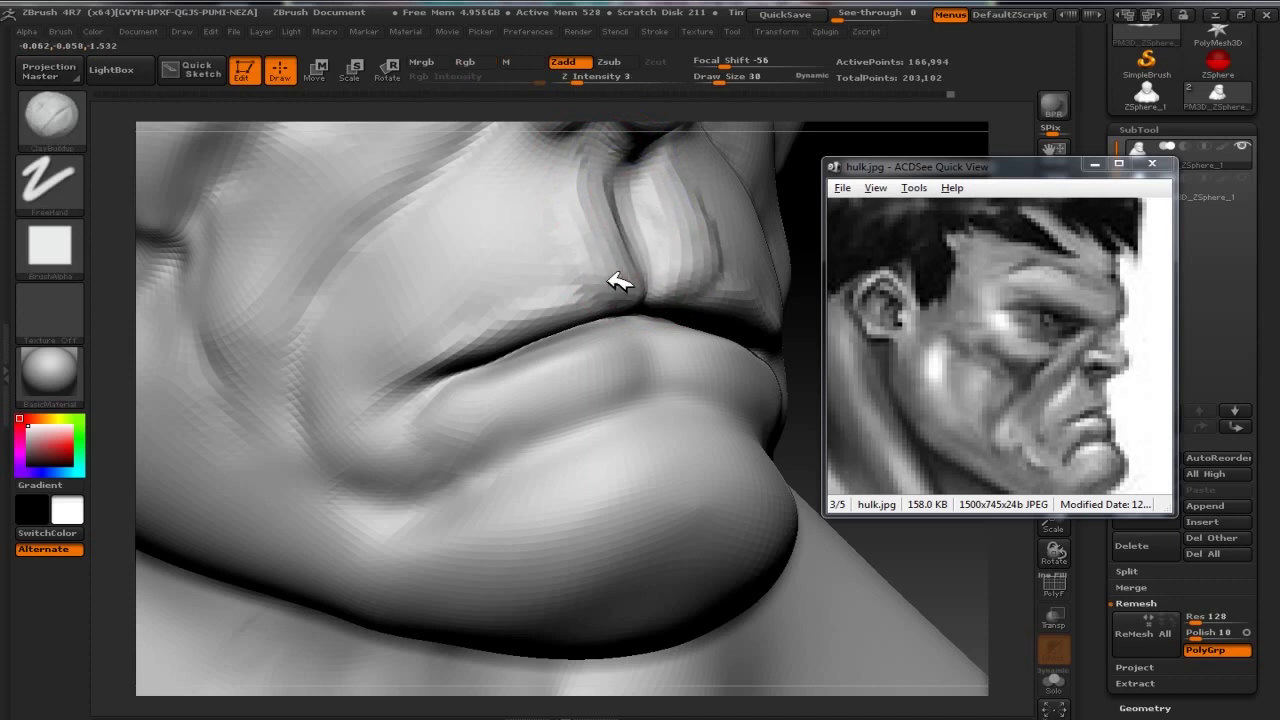
Build up a raised bulge on the cheek from a three-quarter view
{"action": "key", "text": "f"}
{"action": "left_click_drag", "start_coordinate": [349, 297], "coordinate": [520, 340], "text": "alt"}
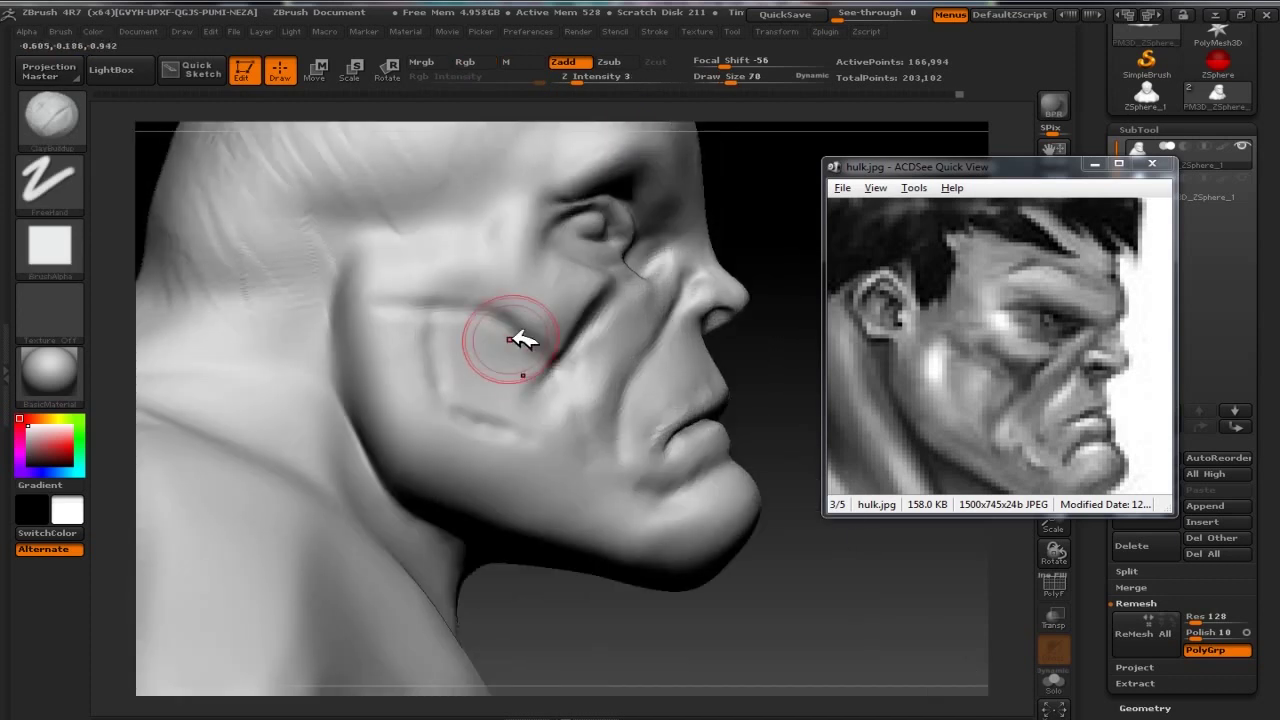
{"action": "mouse_move", "coordinate": [593, 285]}
{"action": "left_mouse_down"}
{"action": "mouse_move", "coordinate": [686, 277]}
{"action": "mouse_move", "coordinate": [200, 194]}
{"action": "mouse_move", "coordinate": [487, 257]}
{"action": "left_mouse_up"}
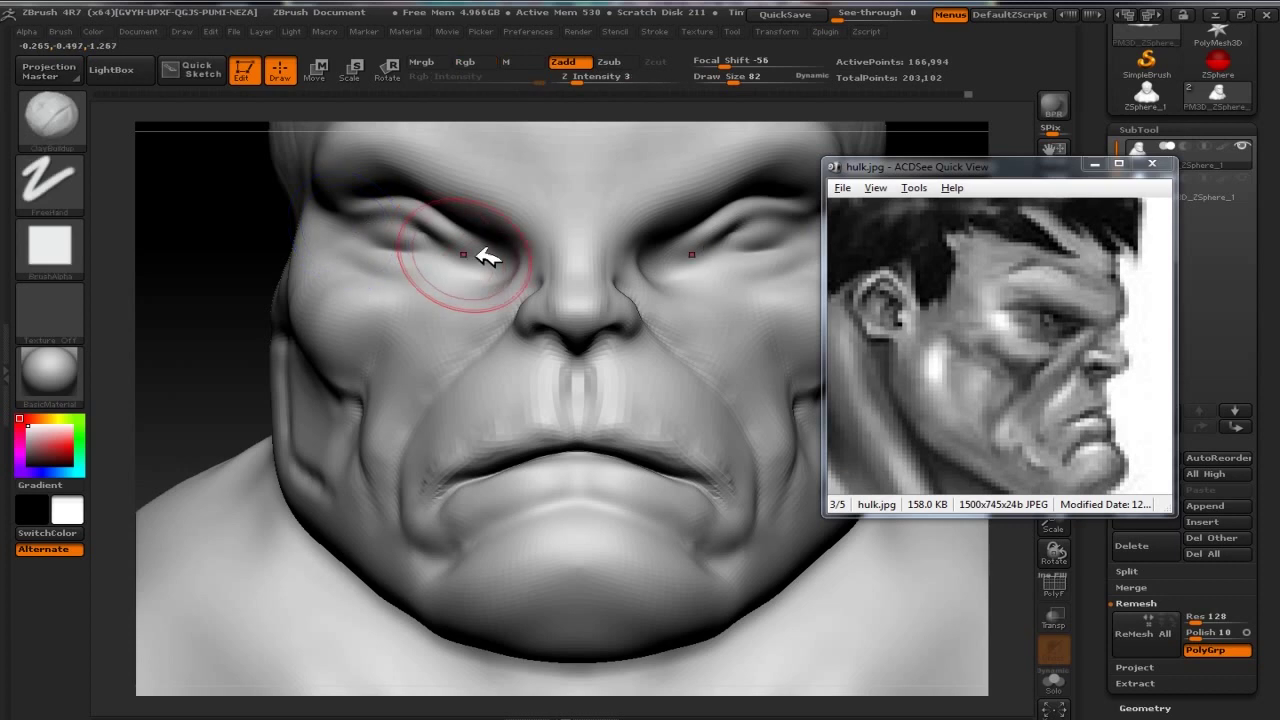
{"action": "mouse_move", "coordinate": [405, 312]}
{"action": "left_mouse_down"}
{"action": "mouse_move", "coordinate": [752, 406]}
{"action": "mouse_move", "coordinate": [771, 357]}
{"action": "left_mouse_up"}
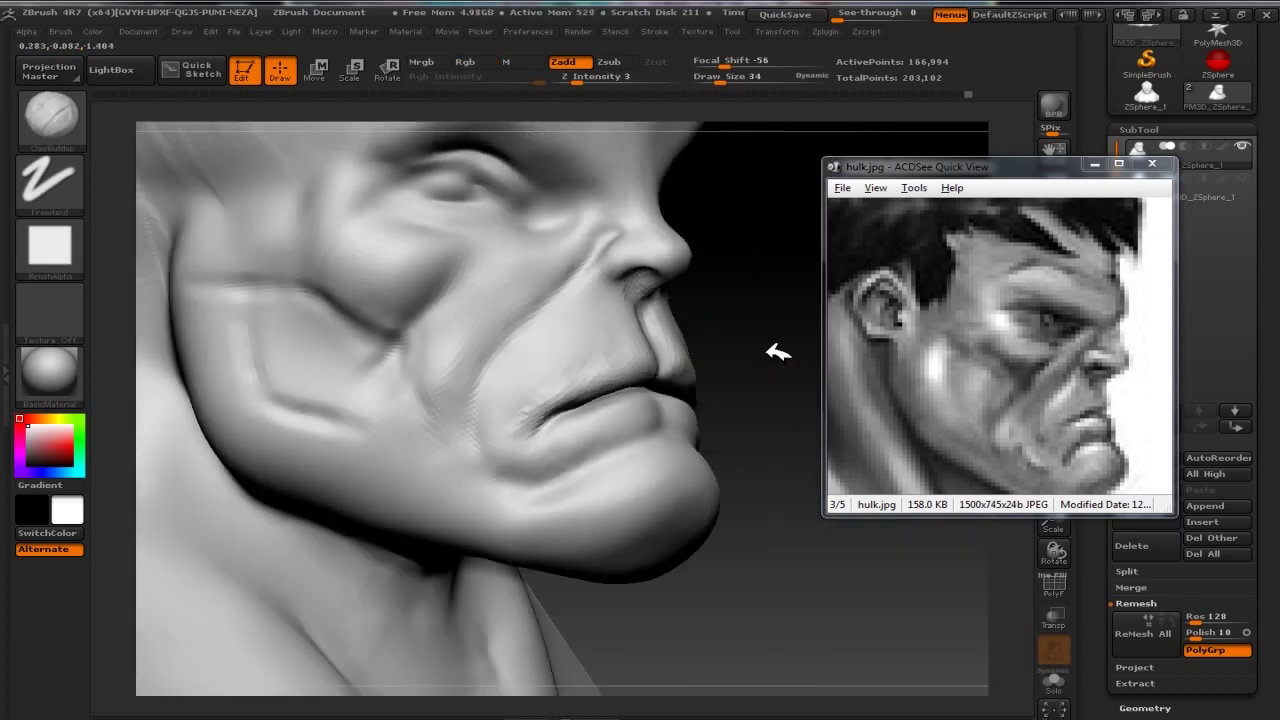
{"action": "mouse_move", "coordinate": [310, 472]}
{"action": "left_mouse_down"}
{"action": "mouse_move", "coordinate": [177, 329]}
{"action": "mouse_move", "coordinate": [286, 349]}
{"action": "mouse_move", "coordinate": [323, 406]}
{"action": "mouse_move", "coordinate": [437, 330]}
{"action": "left_mouse_up"}
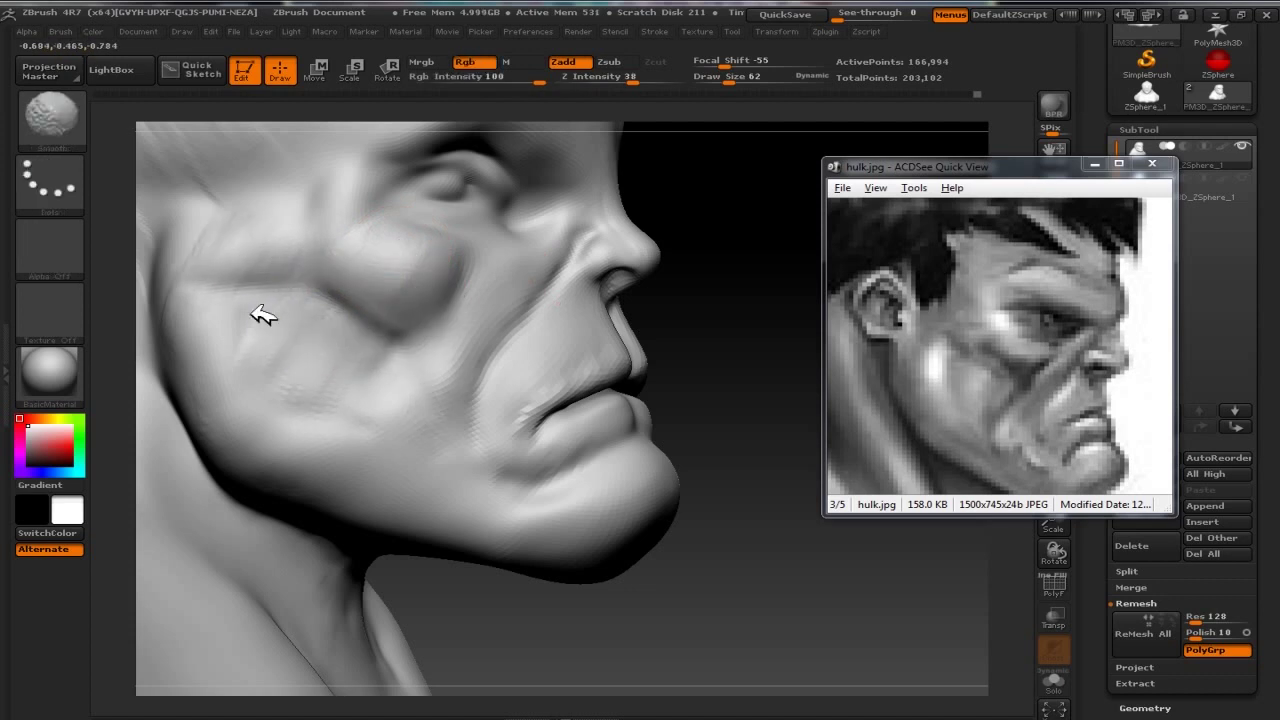
{"action": "left_click_drag", "start_coordinate": [514, 337], "coordinate": [223, 206]}
Select the Standard brush and smooth the lips and chin from a frontal view
{"action": "key", "text": "b"}
{"action": "left_click", "coordinate": [410, 331]}
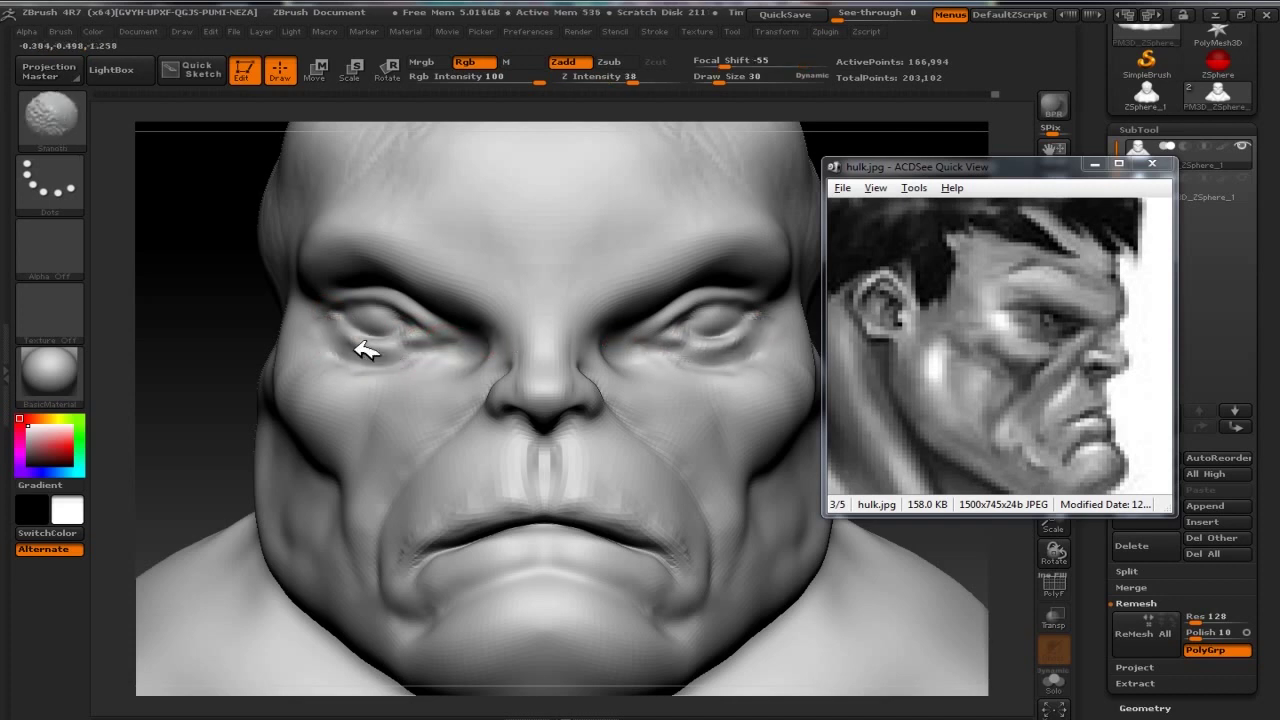
{"action": "left_click_drag", "start_coordinate": [348, 333], "coordinate": [322, 318]}
{"action": "mouse_move", "coordinate": [778, 378]}
{"action": "left_mouse_down"}
{"action": "mouse_move", "coordinate": [686, 337]}
{"action": "mouse_move", "coordinate": [434, 337]}
{"action": "mouse_move", "coordinate": [200, 274]}
{"action": "mouse_move", "coordinate": [735, 527]}
{"action": "mouse_move", "coordinate": [497, 398]}
{"action": "mouse_move", "coordinate": [443, 446]}
{"action": "mouse_move", "coordinate": [449, 429]}
{"action": "left_mouse_up"}
{"action": "mouse_move", "coordinate": [770, 430]}
{"action": "left_mouse_down", "text": "shift"}
{"action": "mouse_move", "coordinate": [513, 430]}
{"action": "mouse_move", "coordinate": [820, 250]}
{"action": "left_mouse_up", "text": "shift"}
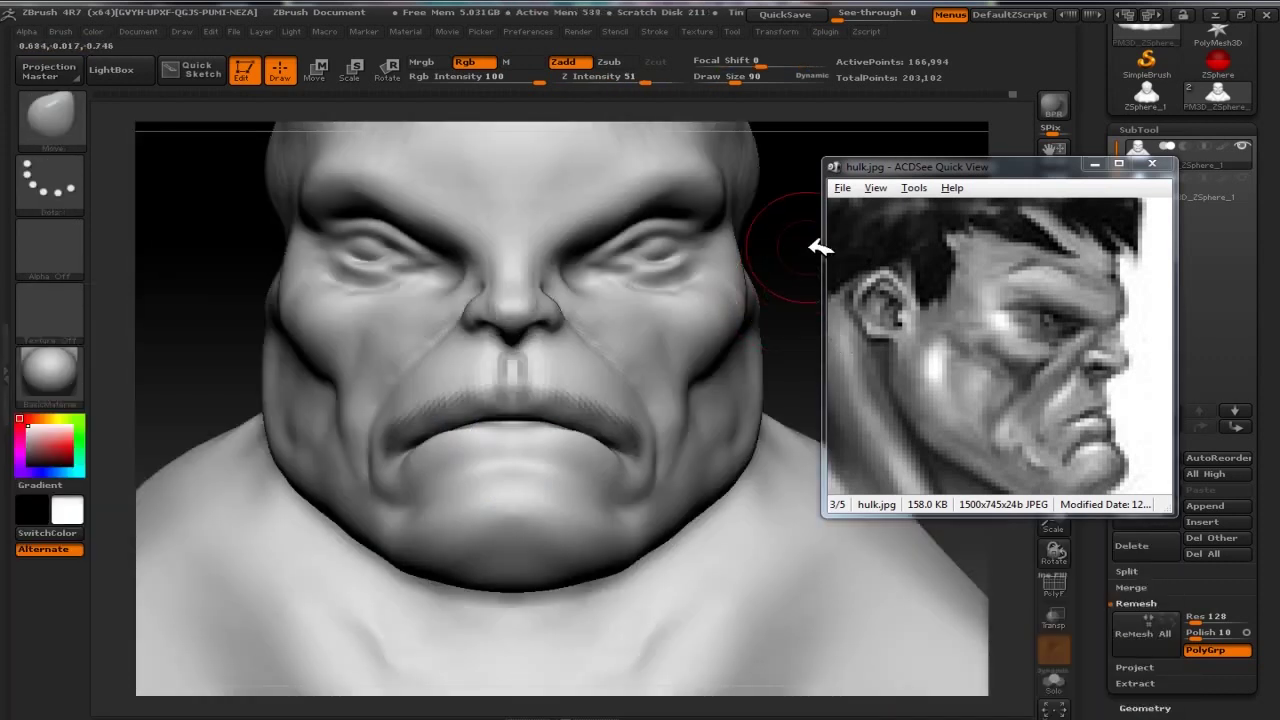
{"action": "left_click_drag", "start_coordinate": [480, 510], "coordinate": [523, 537], "text": "shift"}
{"action": "mouse_move", "coordinate": [800, 330]}
{"action": "left_mouse_down", "text": "alt"}
{"action": "mouse_move", "coordinate": [771, 200]}
{"action": "mouse_move", "coordinate": [766, 304]}
{"action": "left_mouse_up", "text": "alt"}
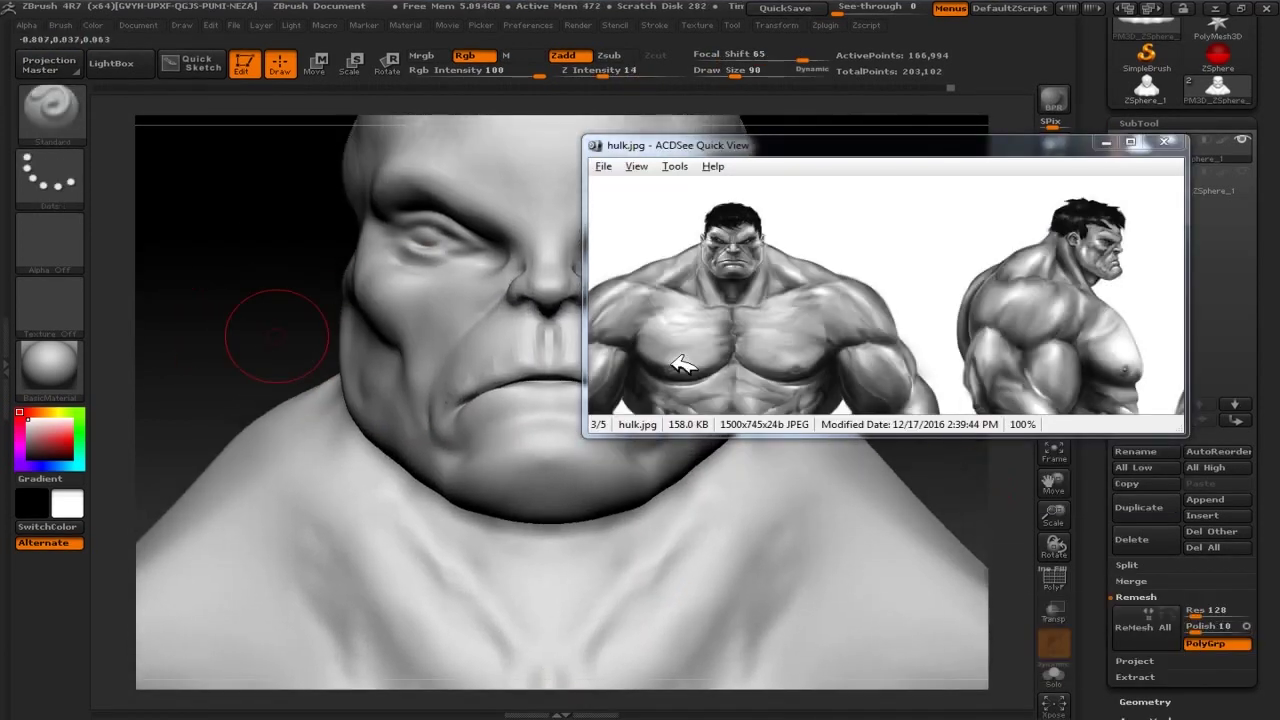
{"action": "left_click_drag", "start_coordinate": [680, 365], "coordinate": [425, 245]}
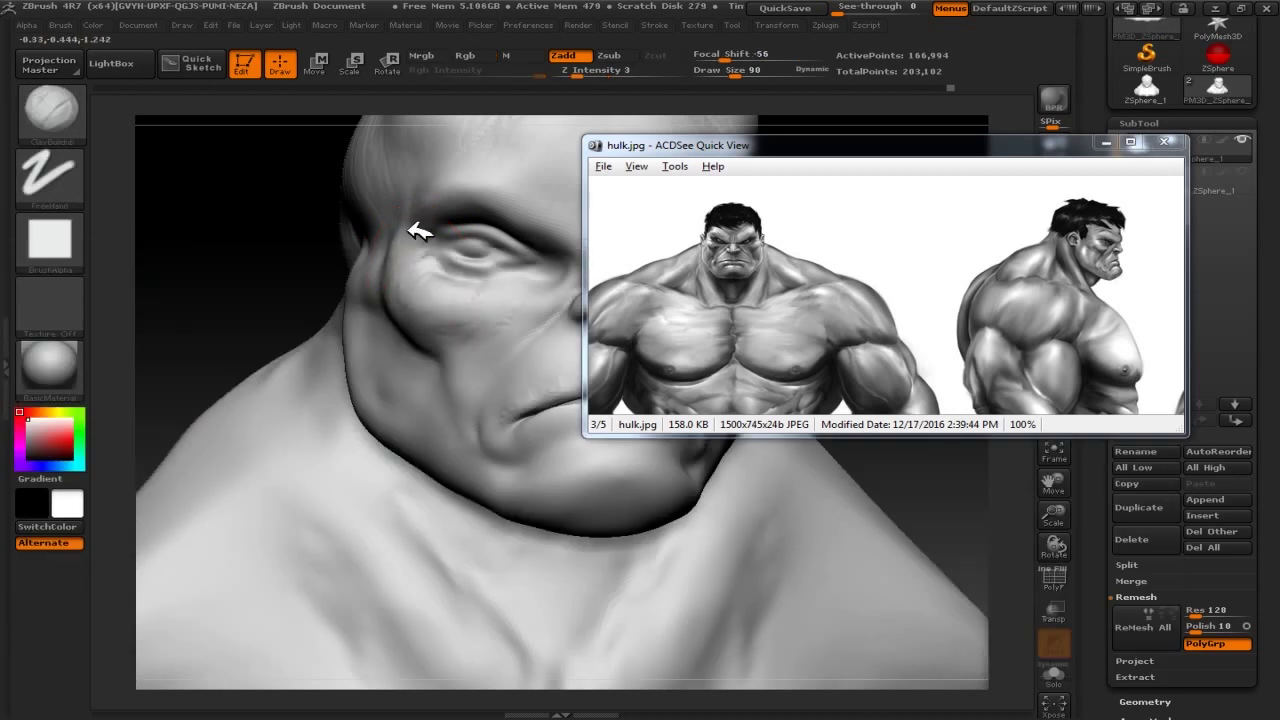
Orbit to check the back, top and front of the head, and drag the reference window aside
{"action": "mouse_move", "coordinate": [311, 266]}
{"action": "left_mouse_down"}
{"action": "mouse_move", "coordinate": [416, 313]}
{"action": "mouse_move", "coordinate": [286, 357]}
{"action": "left_mouse_up"}
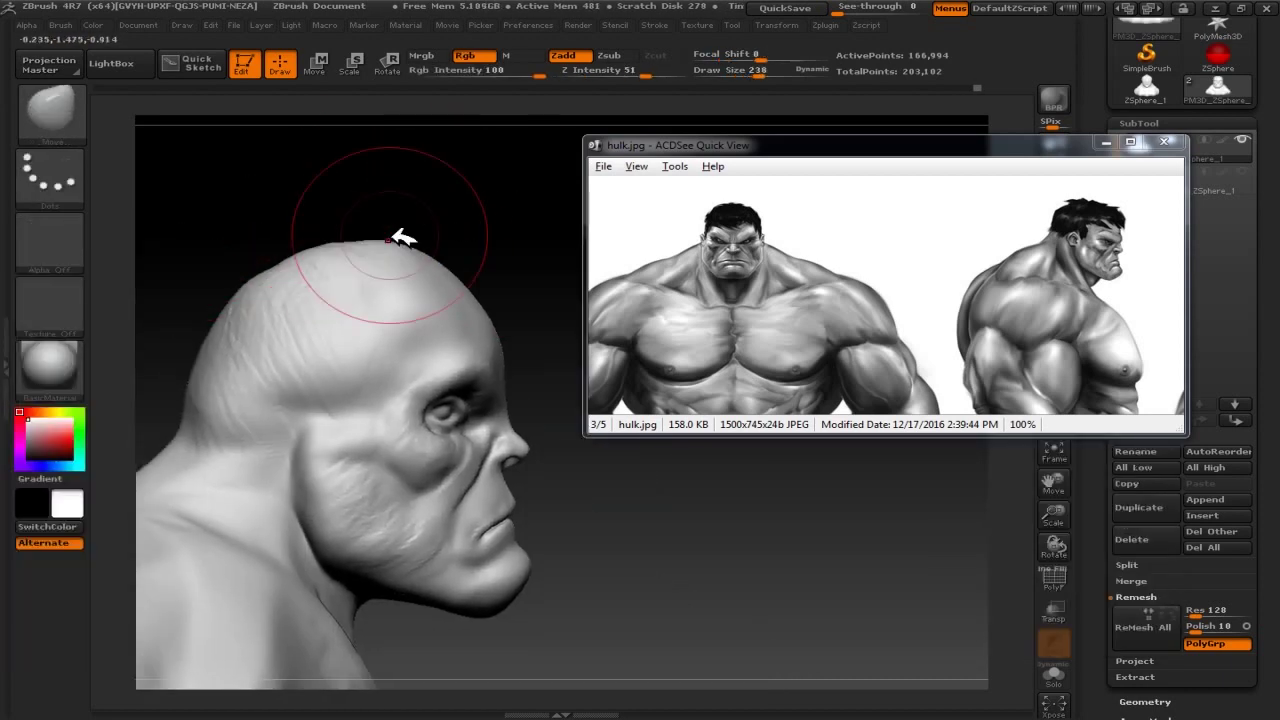
{"action": "left_click_drag", "start_coordinate": [300, 305], "coordinate": [503, 194]}
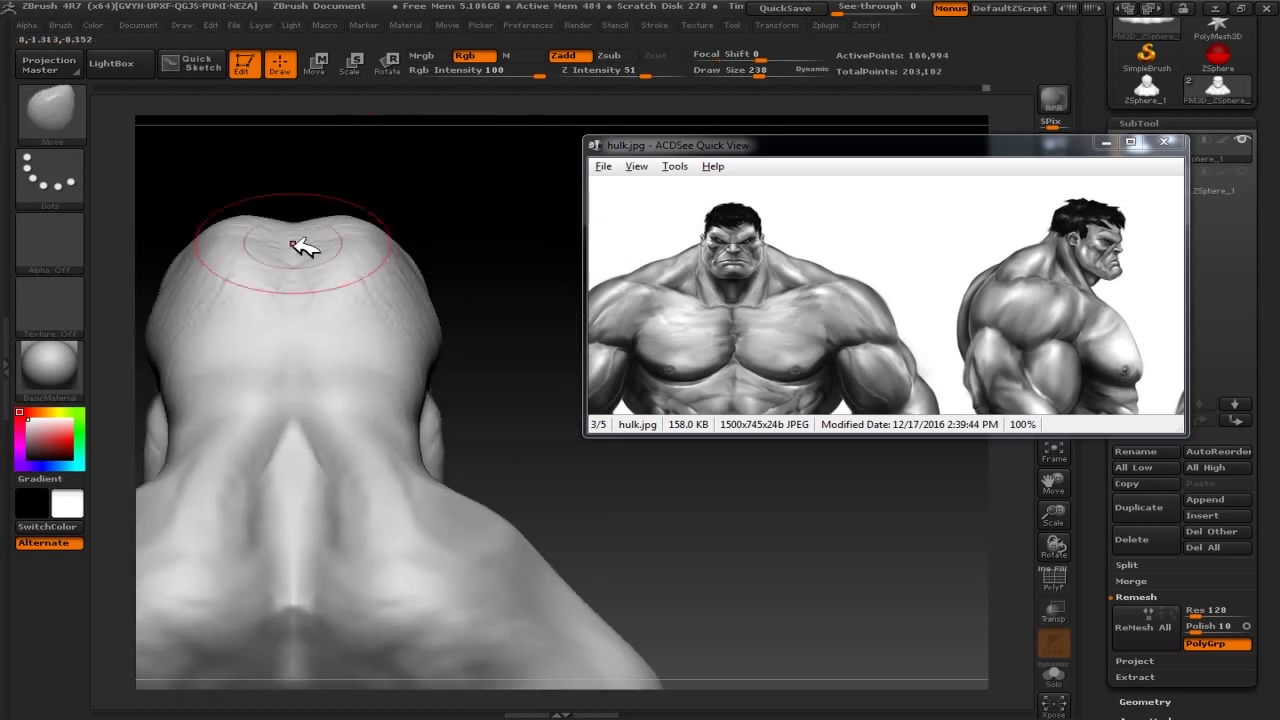
{"action": "mouse_move", "coordinate": [300, 228]}
{"action": "left_mouse_down"}
{"action": "mouse_move", "coordinate": [471, 274]}
{"action": "mouse_move", "coordinate": [409, 200]}
{"action": "mouse_move", "coordinate": [494, 257]}
{"action": "mouse_move", "coordinate": [508, 190]}
{"action": "left_mouse_up"}
{"action": "left_click_drag", "start_coordinate": [714, 147], "coordinate": [876, 210]}
{"action": "mouse_move", "coordinate": [677, 457]}
{"action": "left_mouse_down"}
{"action": "mouse_move", "coordinate": [654, 420]}
{"action": "mouse_move", "coordinate": [640, 433]}
{"action": "mouse_move", "coordinate": [510, 307]}
{"action": "left_mouse_up"}
{"action": "mouse_move", "coordinate": [451, 276]}
{"action": "left_mouse_down"}
{"action": "mouse_move", "coordinate": [643, 423]}
{"action": "mouse_move", "coordinate": [549, 463]}
{"action": "mouse_move", "coordinate": [586, 371]}
{"action": "left_mouse_up"}
{"action": "mouse_move", "coordinate": [327, 332]}
{"action": "left_mouse_down"}
{"action": "mouse_move", "coordinate": [560, 263]}
{"action": "mouse_move", "coordinate": [429, 323]}
{"action": "mouse_move", "coordinate": [651, 323]}
{"action": "left_mouse_up"}
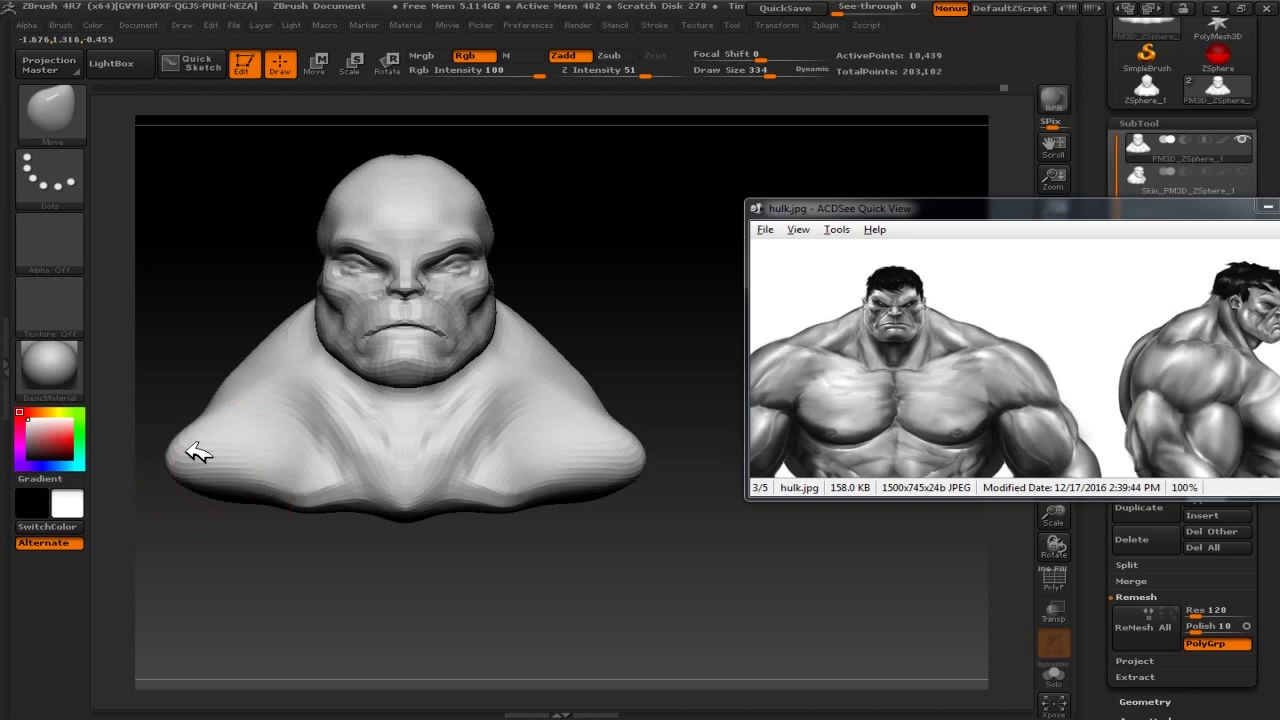
After orbiting around the bust, select ClayBuildup and step up to the 41,750-point subdivision level
{"action": "mouse_move", "coordinate": [194, 449]}
{"action": "left_mouse_down"}
{"action": "mouse_move", "coordinate": [620, 371]}
{"action": "mouse_move", "coordinate": [335, 376]}
{"action": "left_mouse_up"}
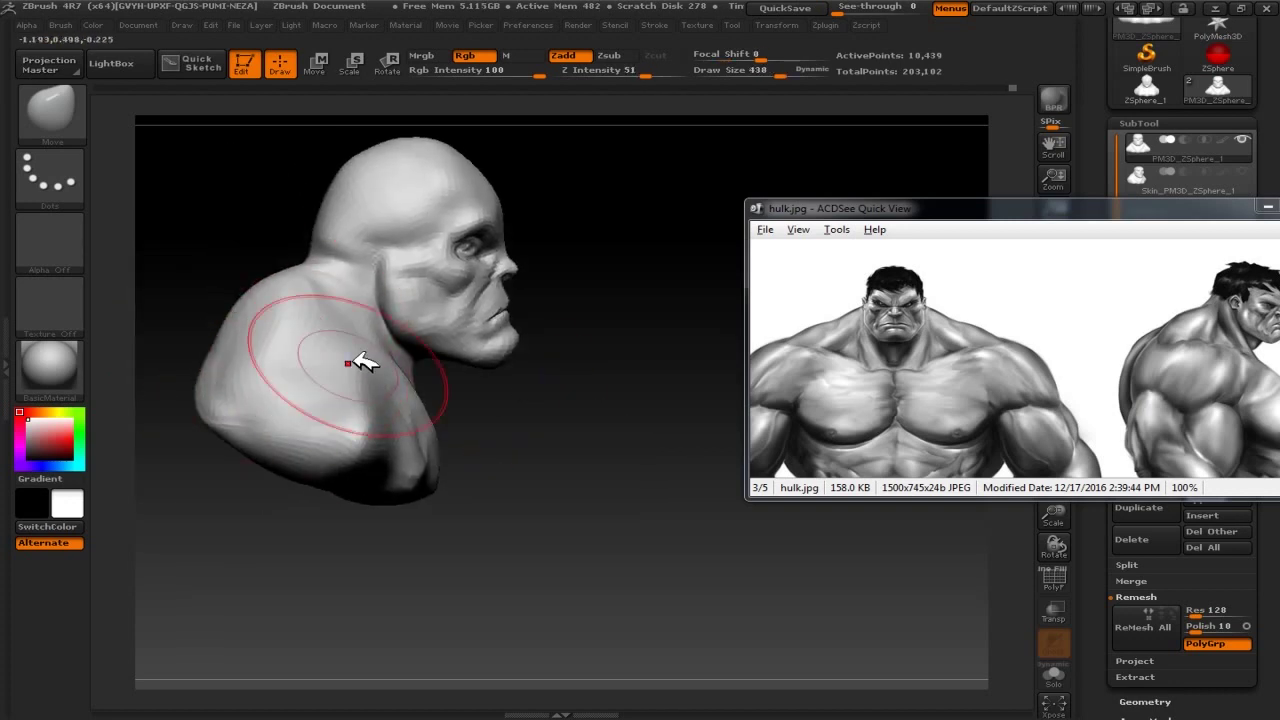
{"action": "left_click_drag", "start_coordinate": [250, 440], "coordinate": [394, 371]}
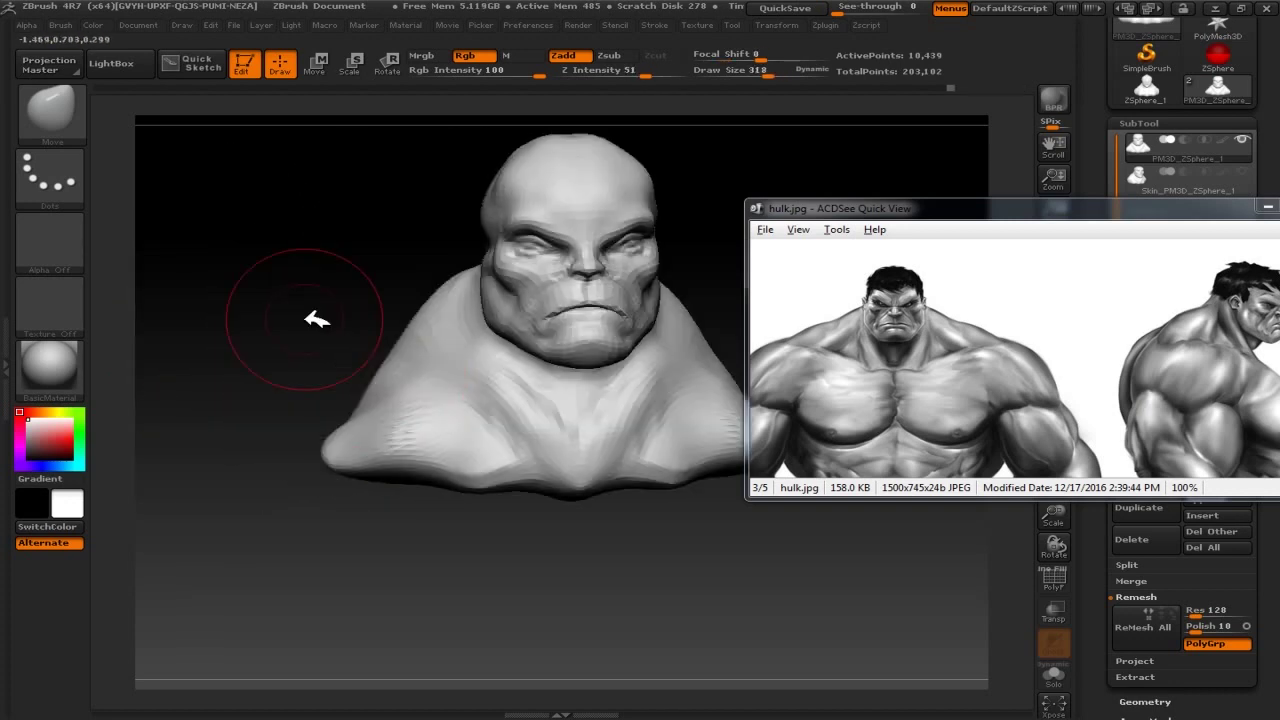
{"action": "mouse_move", "coordinate": [447, 314]}
{"action": "left_mouse_down"}
{"action": "mouse_move", "coordinate": [386, 309]}
{"action": "mouse_move", "coordinate": [609, 423]}
{"action": "mouse_move", "coordinate": [334, 331]}
{"action": "left_mouse_up"}
{"action": "mouse_move", "coordinate": [215, 445]}
{"action": "left_mouse_down"}
{"action": "mouse_move", "coordinate": [543, 314]}
{"action": "mouse_move", "coordinate": [648, 256]}
{"action": "left_mouse_up"}
{"action": "mouse_move", "coordinate": [320, 310]}
{"action": "left_mouse_down"}
{"action": "mouse_move", "coordinate": [657, 229]}
{"action": "mouse_move", "coordinate": [429, 194]}
{"action": "left_mouse_up"}
{"action": "mouse_move", "coordinate": [323, 271]}
{"action": "left_mouse_down"}
{"action": "mouse_move", "coordinate": [305, 230]}
{"action": "mouse_move", "coordinate": [529, 209]}
{"action": "mouse_move", "coordinate": [657, 251]}
{"action": "mouse_move", "coordinate": [300, 271]}
{"action": "mouse_move", "coordinate": [584, 251]}
{"action": "mouse_move", "coordinate": [600, 314]}
{"action": "left_mouse_up"}
{"action": "scroll", "coordinate": [877, 334], "scroll_direction": "up", "scroll_amount": 2}
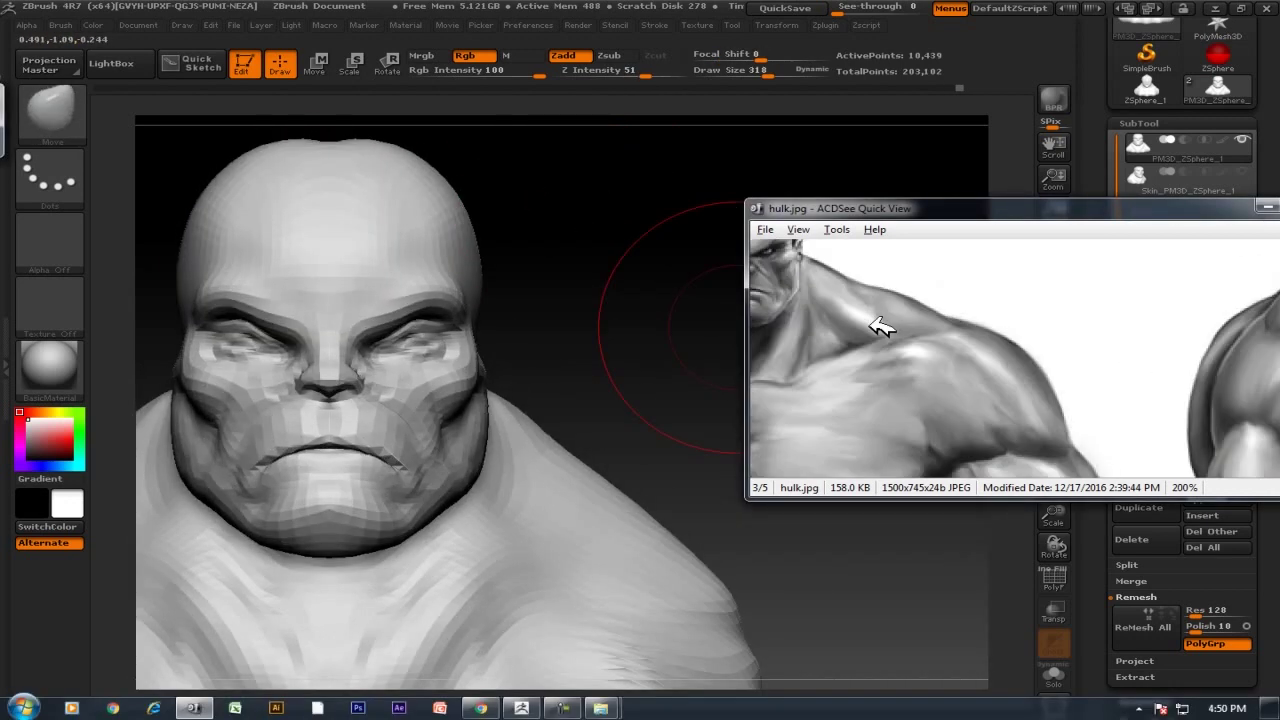
{"action": "key", "text": "b"}
{"action": "key", "text": "c"}
{"action": "key", "text": "b"}
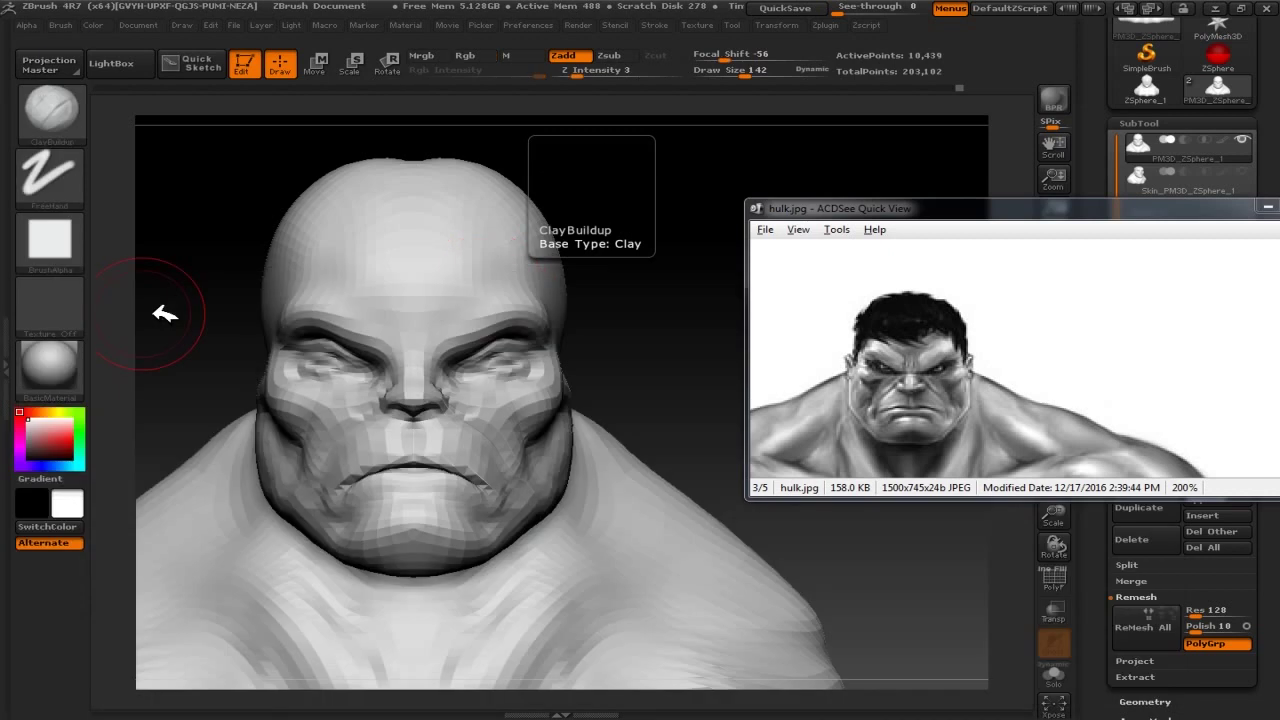
{"action": "left_click_drag", "start_coordinate": [644, 298], "coordinate": [478, 315]}
{"action": "key", "text": "d"}
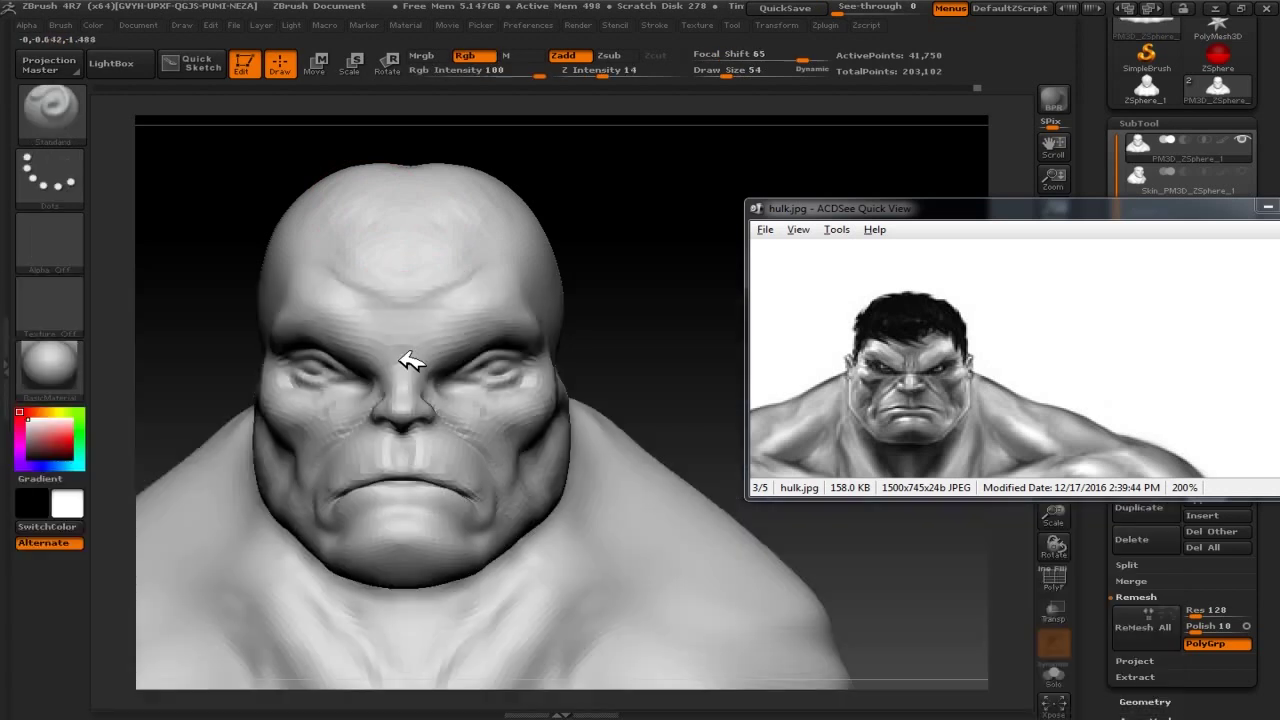
Reshape the skull and brow with the Move brush from profile views, then close the reference window
{"action": "left_click_drag", "start_coordinate": [600, 229], "coordinate": [771, 206]}
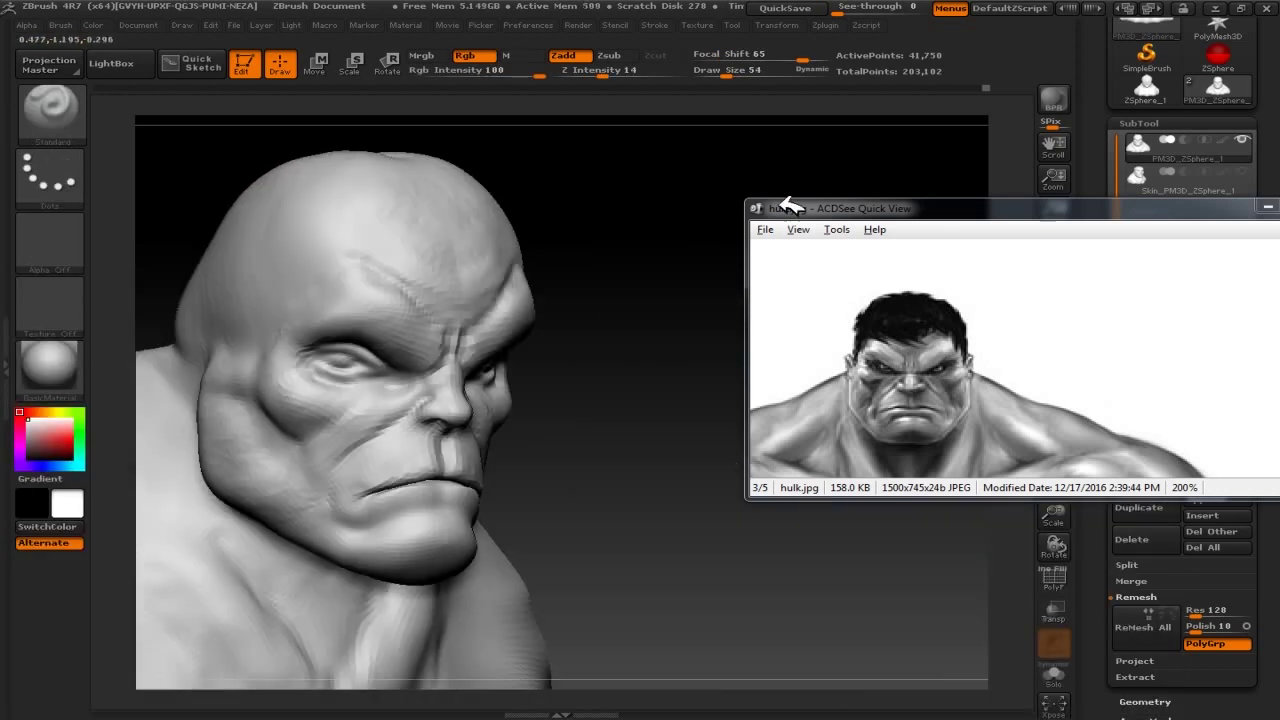
{"action": "left_click_drag", "start_coordinate": [1000, 330], "coordinate": [914, 323]}
{"action": "left_click_drag", "start_coordinate": [600, 250], "coordinate": [670, 241]}
{"action": "key", "text": "b"}
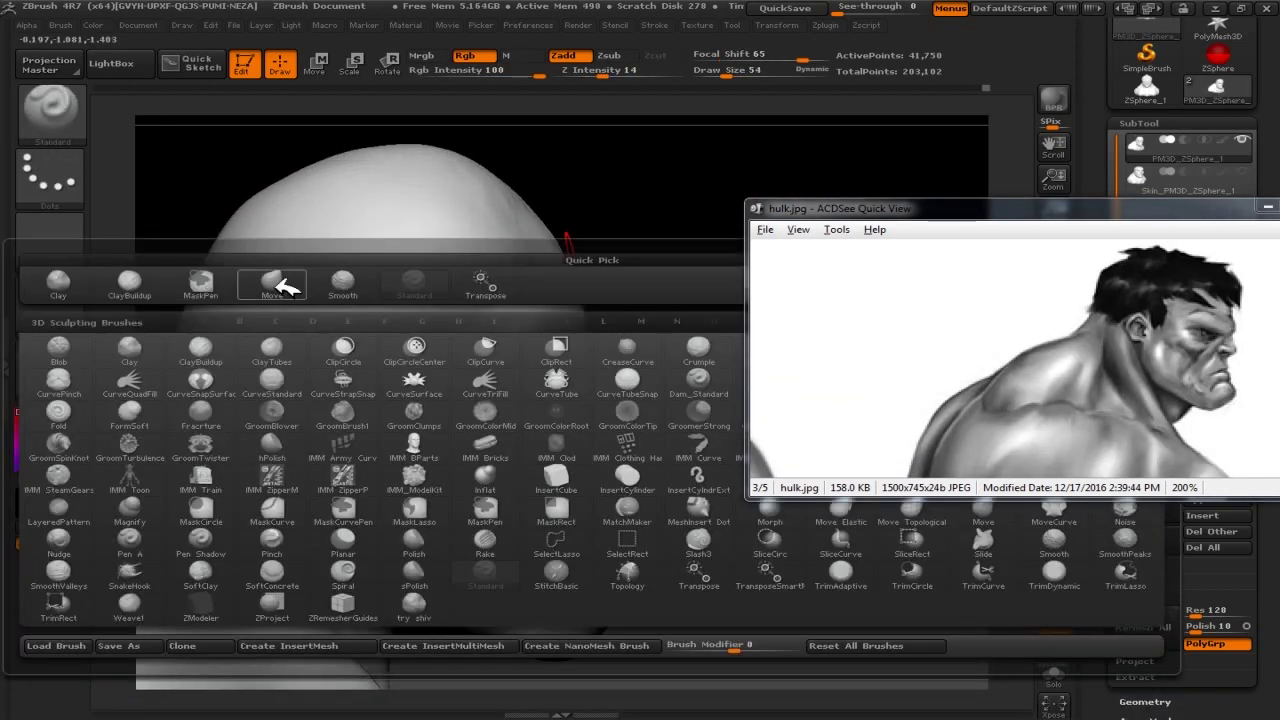
{"action": "left_click", "coordinate": [274, 281]}
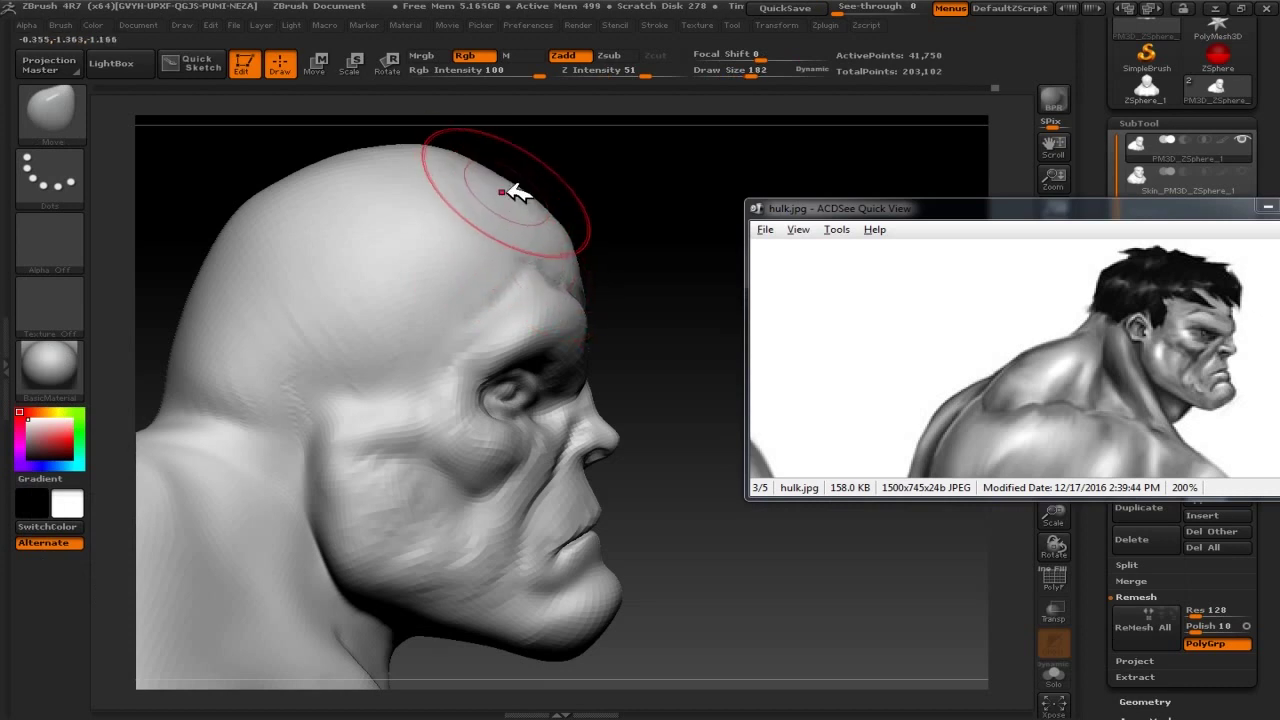
{"action": "mouse_move", "coordinate": [451, 157]}
{"action": "left_mouse_down"}
{"action": "mouse_move", "coordinate": [655, 221]}
{"action": "mouse_move", "coordinate": [651, 314]}
{"action": "mouse_move", "coordinate": [623, 251]}
{"action": "mouse_move", "coordinate": [478, 261]}
{"action": "left_mouse_up"}
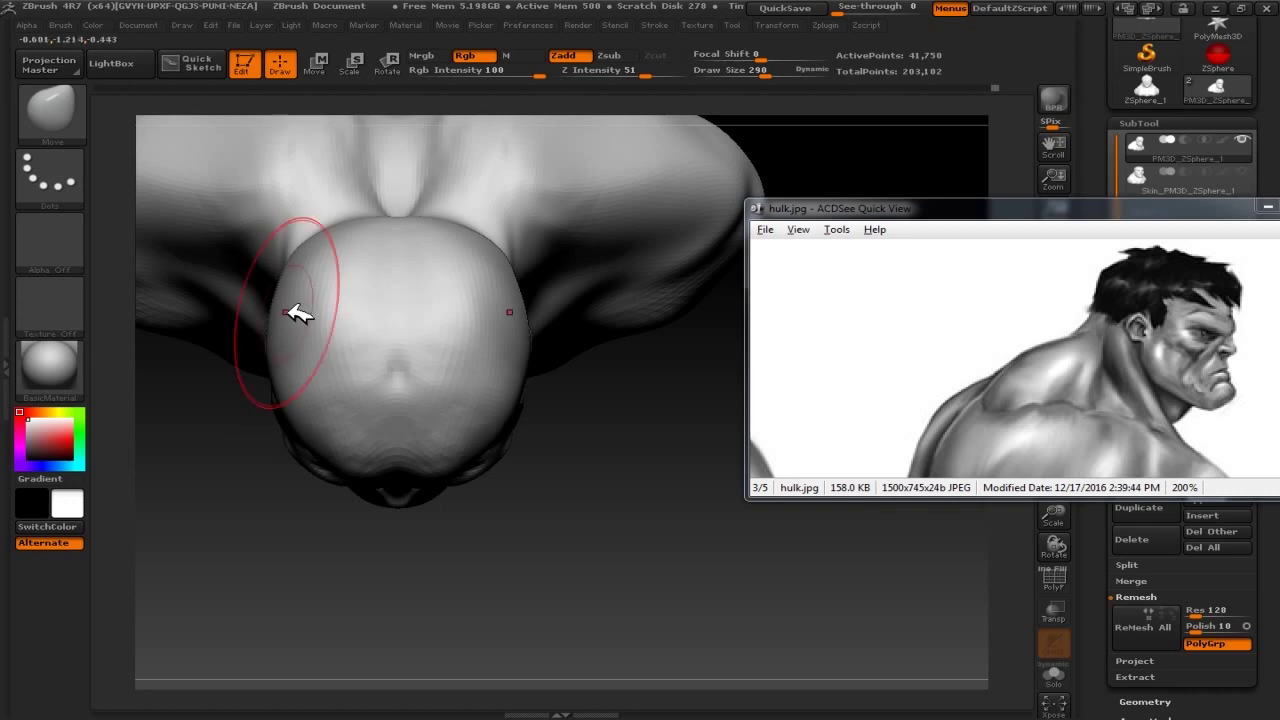
{"action": "mouse_move", "coordinate": [306, 420]}
{"action": "left_mouse_down"}
{"action": "mouse_move", "coordinate": [601, 411]}
{"action": "mouse_move", "coordinate": [371, 363]}
{"action": "mouse_move", "coordinate": [643, 366]}
{"action": "mouse_move", "coordinate": [686, 354]}
{"action": "mouse_move", "coordinate": [604, 289]}
{"action": "mouse_move", "coordinate": [657, 314]}
{"action": "mouse_move", "coordinate": [320, 377]}
{"action": "left_mouse_up"}
{"action": "mouse_move", "coordinate": [286, 286]}
{"action": "left_mouse_down"}
{"action": "mouse_move", "coordinate": [586, 294]}
{"action": "mouse_move", "coordinate": [623, 357]}
{"action": "mouse_move", "coordinate": [592, 366]}
{"action": "mouse_move", "coordinate": [391, 309]}
{"action": "mouse_move", "coordinate": [380, 286]}
{"action": "mouse_move", "coordinate": [629, 266]}
{"action": "mouse_move", "coordinate": [560, 182]}
{"action": "mouse_move", "coordinate": [623, 240]}
{"action": "mouse_move", "coordinate": [663, 240]}
{"action": "mouse_move", "coordinate": [530, 400]}
{"action": "left_mouse_up"}
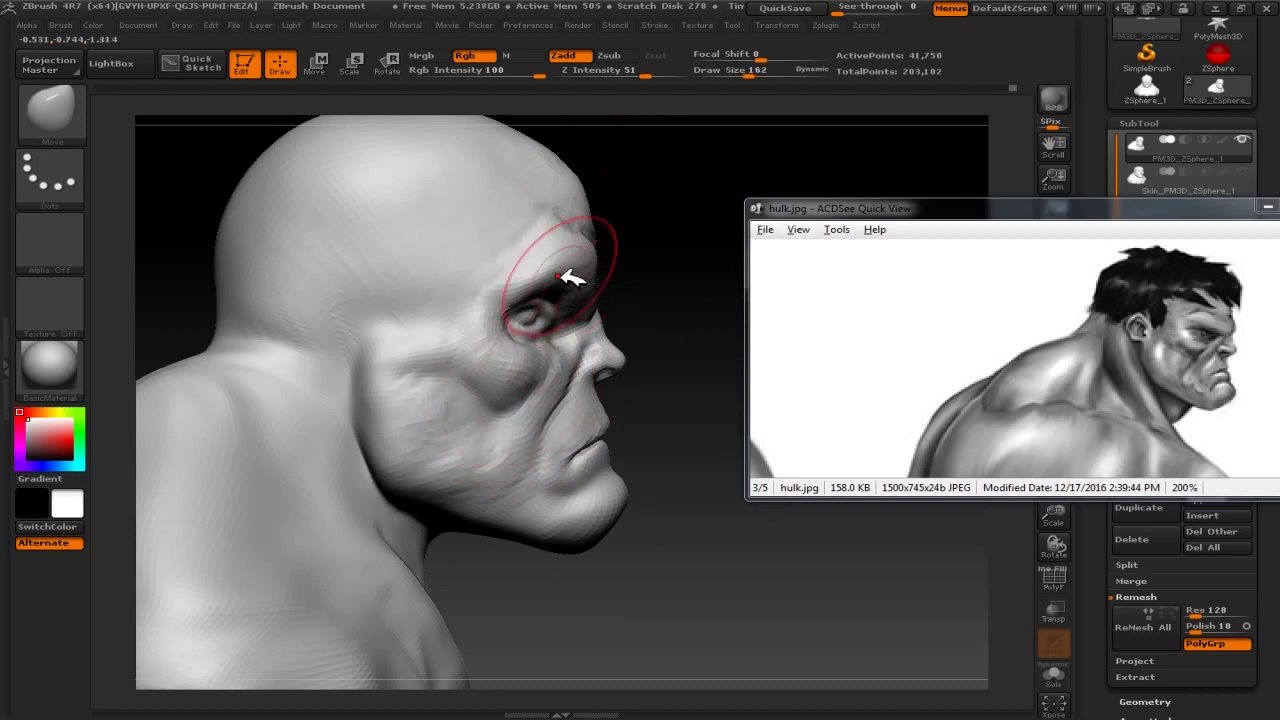
{"action": "mouse_move", "coordinate": [529, 280]}
{"action": "left_mouse_down", "text": "shift"}
{"action": "mouse_move", "coordinate": [571, 314]}
{"action": "mouse_move", "coordinate": [568, 332]}
{"action": "left_mouse_up", "text": "shift"}
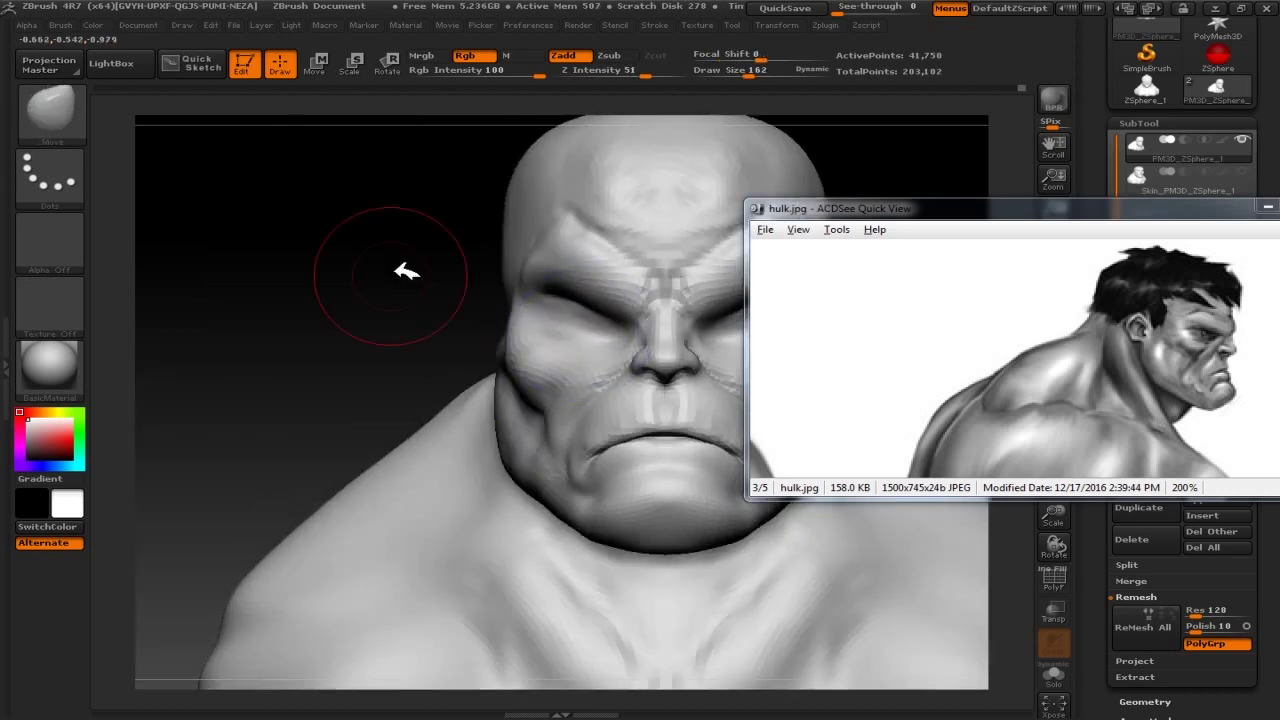
{"action": "key", "text": "Escape"}
Append a sphere subtool, shrink it to size -49 and position it in the eye socket
{"action": "left_click", "coordinate": [1205, 499]}
{"action": "left_click", "coordinate": [849, 500]}
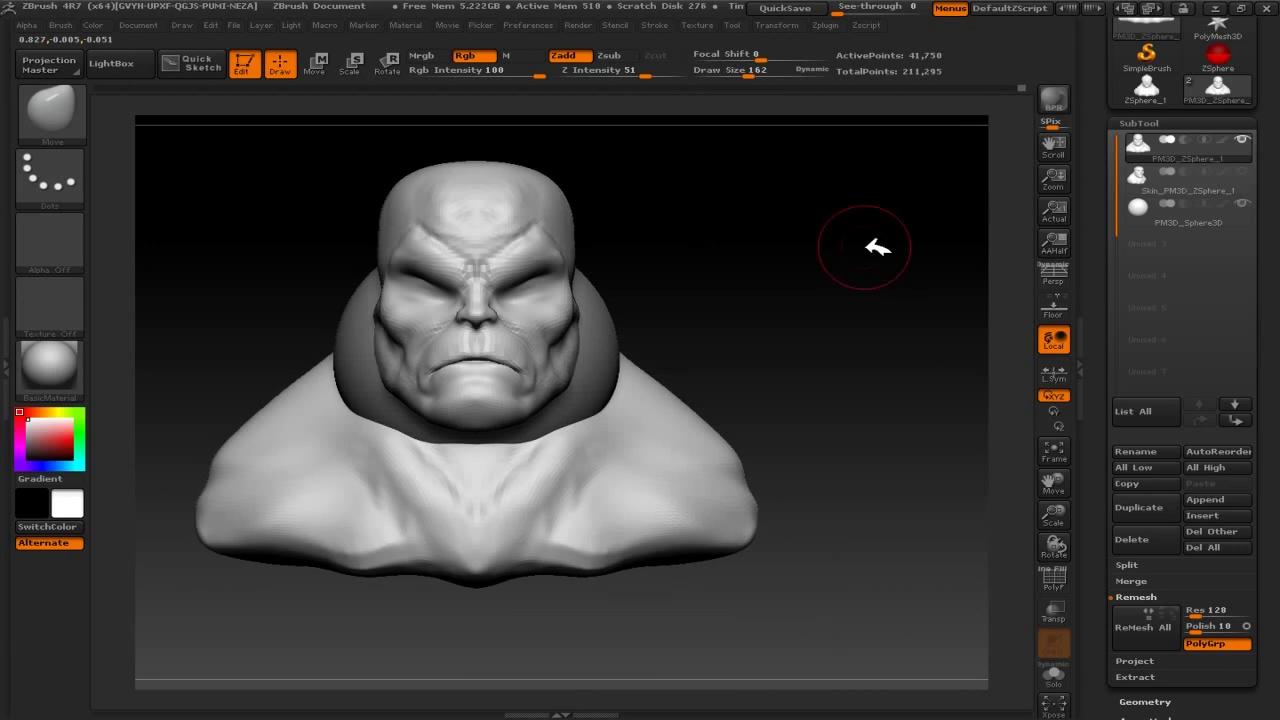
{"action": "scroll", "coordinate": [1109, 286], "scroll_direction": "down", "scroll_amount": 5}
{"action": "left_click", "coordinate": [1138, 354]}
{"action": "left_click", "coordinate": [614, 323], "text": "alt"}
{"action": "left_click_drag", "start_coordinate": [1182, 205], "coordinate": [1160, 220]}
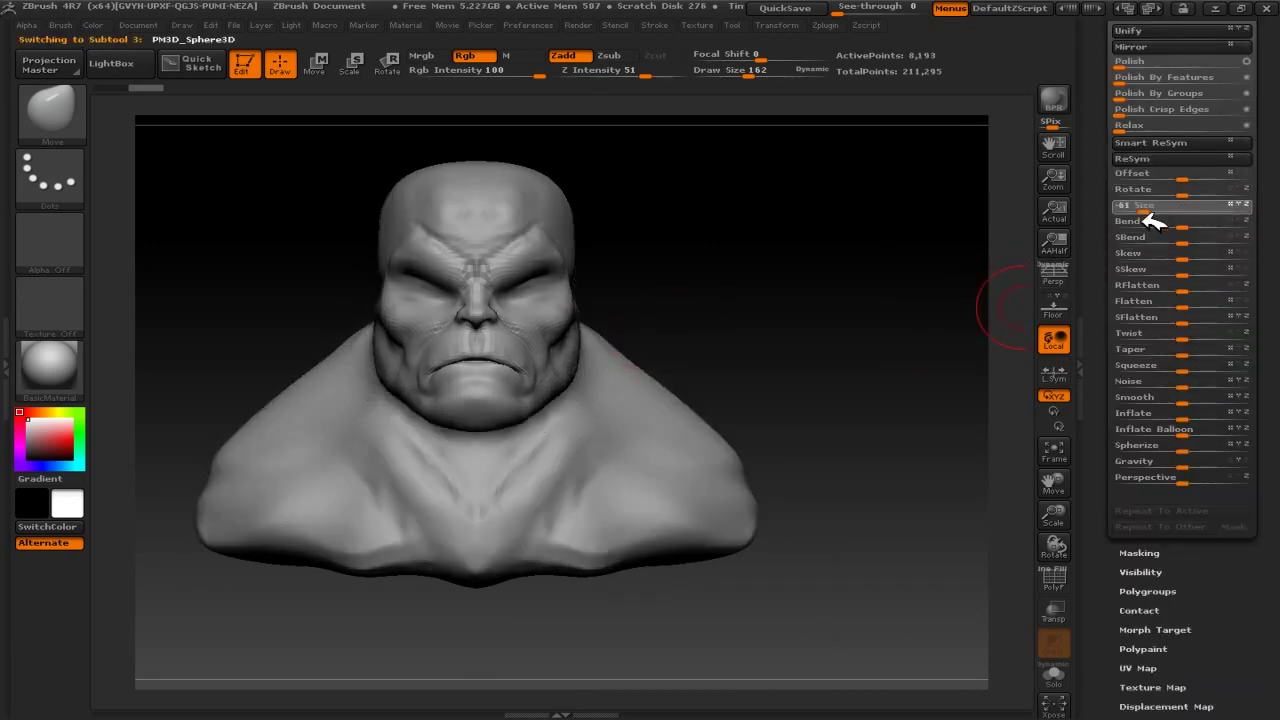
{"action": "key", "text": "w"}
{"action": "left_click_drag", "start_coordinate": [820, 240], "coordinate": [457, 237]}
{"action": "mouse_move", "coordinate": [560, 300]}
{"action": "left_mouse_down"}
{"action": "mouse_move", "coordinate": [903, 323]}
{"action": "mouse_move", "coordinate": [757, 340]}
{"action": "mouse_move", "coordinate": [598, 323]}
{"action": "mouse_move", "coordinate": [762, 272]}
{"action": "mouse_move", "coordinate": [645, 297]}
{"action": "left_mouse_up"}
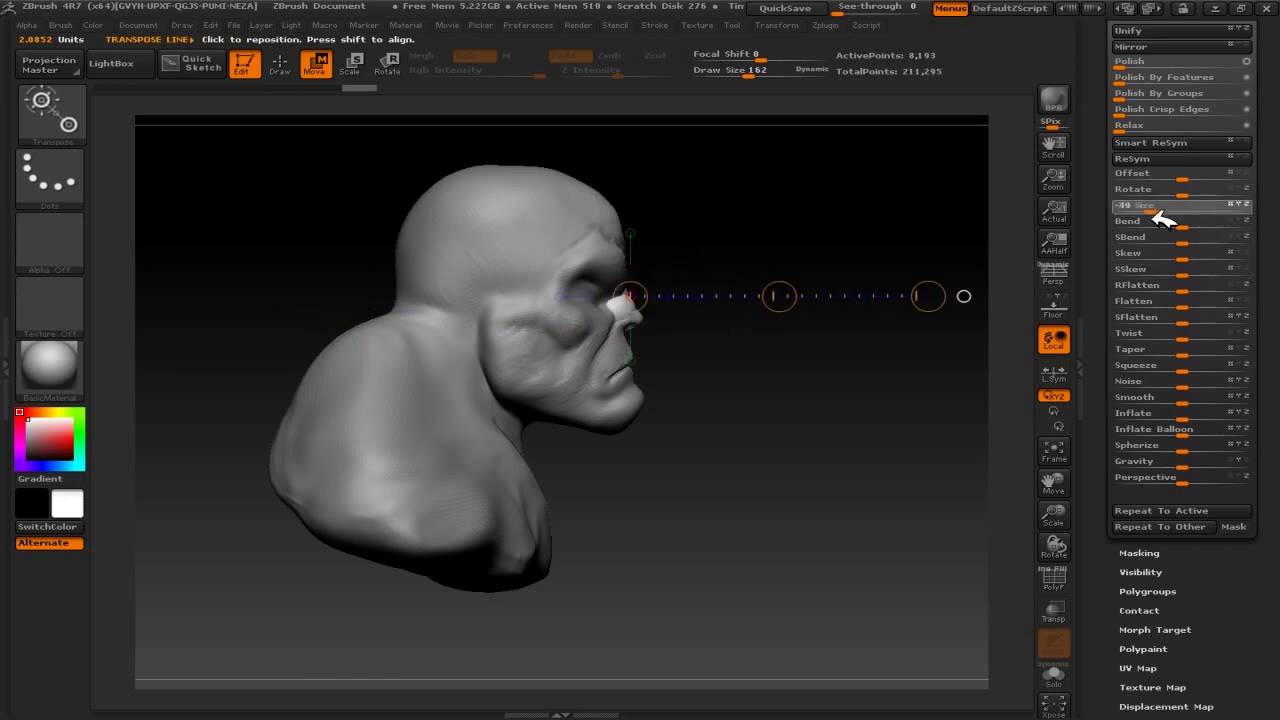
{"action": "mouse_move", "coordinate": [843, 280]}
{"action": "left_mouse_down"}
{"action": "mouse_move", "coordinate": [780, 249]}
{"action": "mouse_move", "coordinate": [914, 371]}
{"action": "mouse_move", "coordinate": [778, 272]}
{"action": "left_mouse_up"}
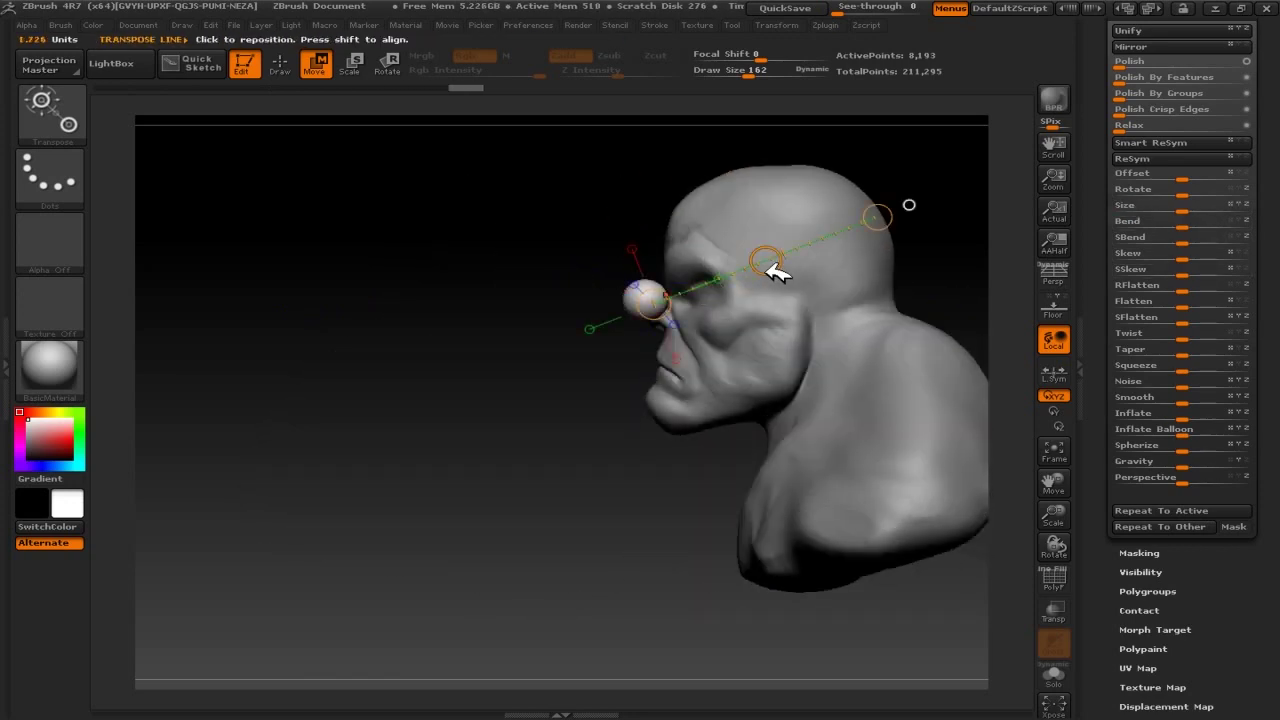
{"action": "mouse_move", "coordinate": [557, 229]}
{"action": "left_mouse_down"}
{"action": "mouse_move", "coordinate": [757, 257]}
{"action": "mouse_move", "coordinate": [480, 272]}
{"action": "left_mouse_up"}
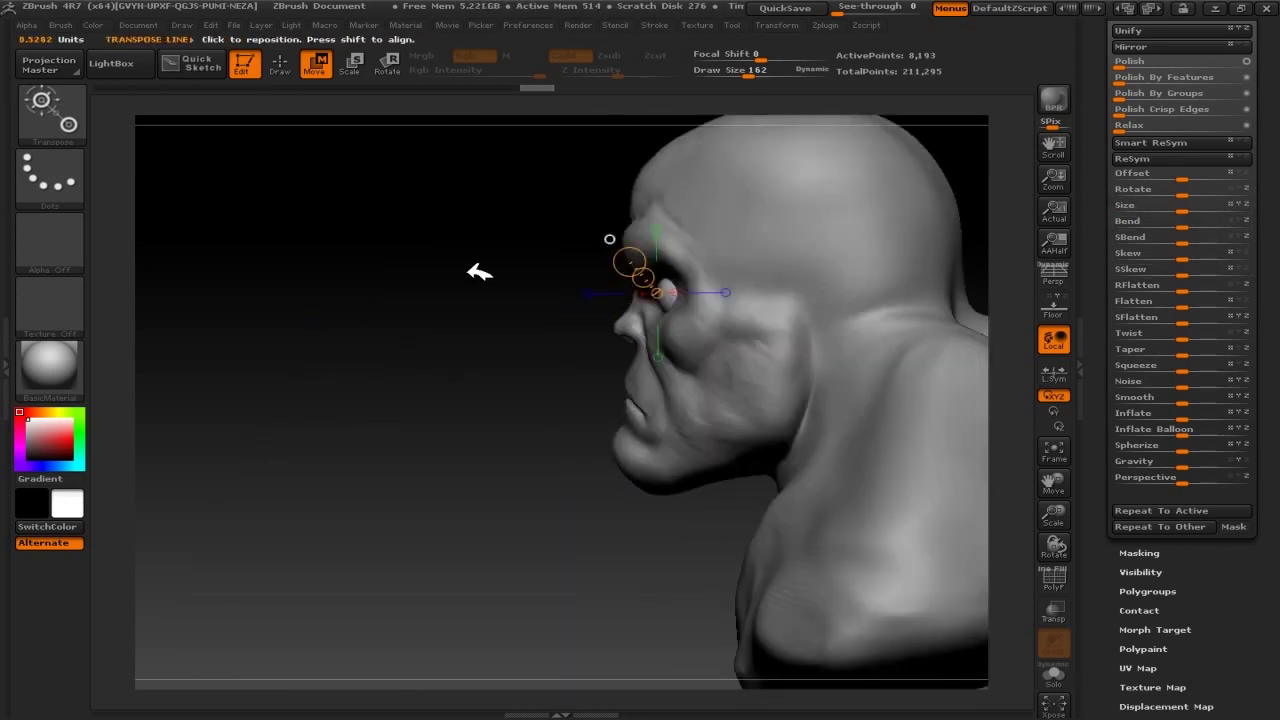
Duplicate the eyeball subtool, mirror the copy to the other socket, and reselect the head
{"action": "key", "text": "alt+Tab"}
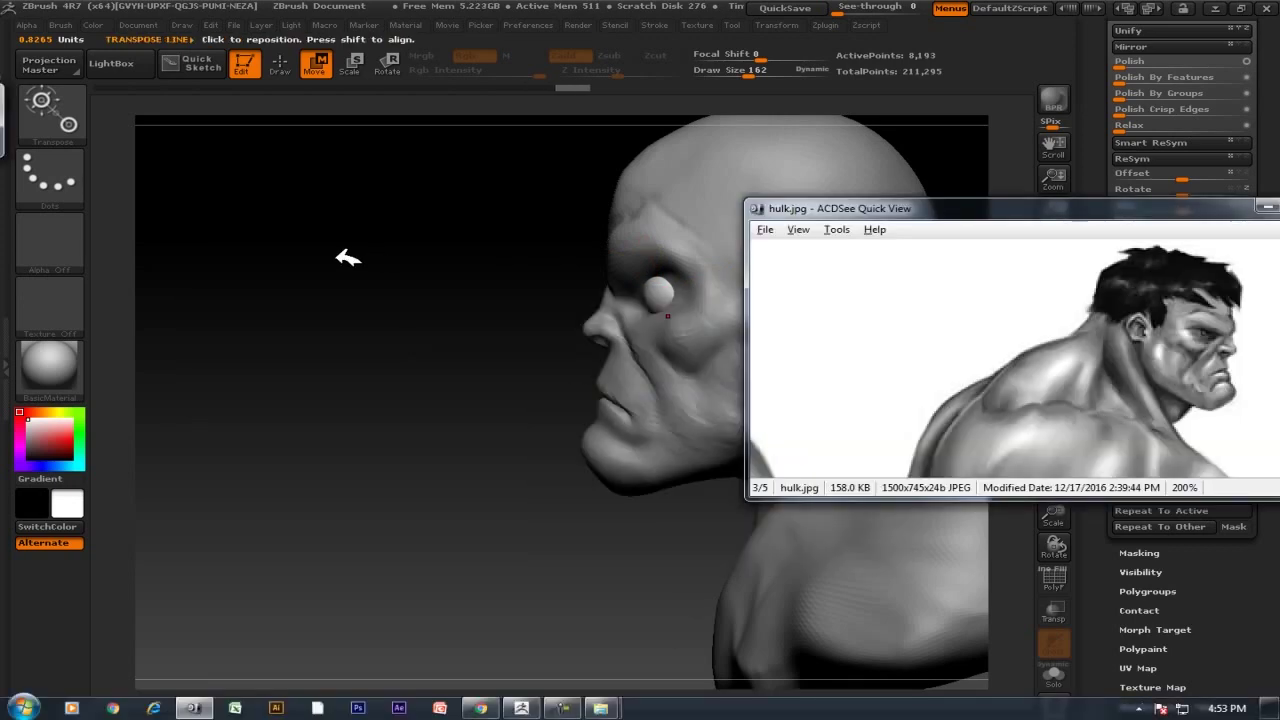
{"action": "scroll", "coordinate": [1143, 294], "scroll_direction": "up", "scroll_amount": 5}
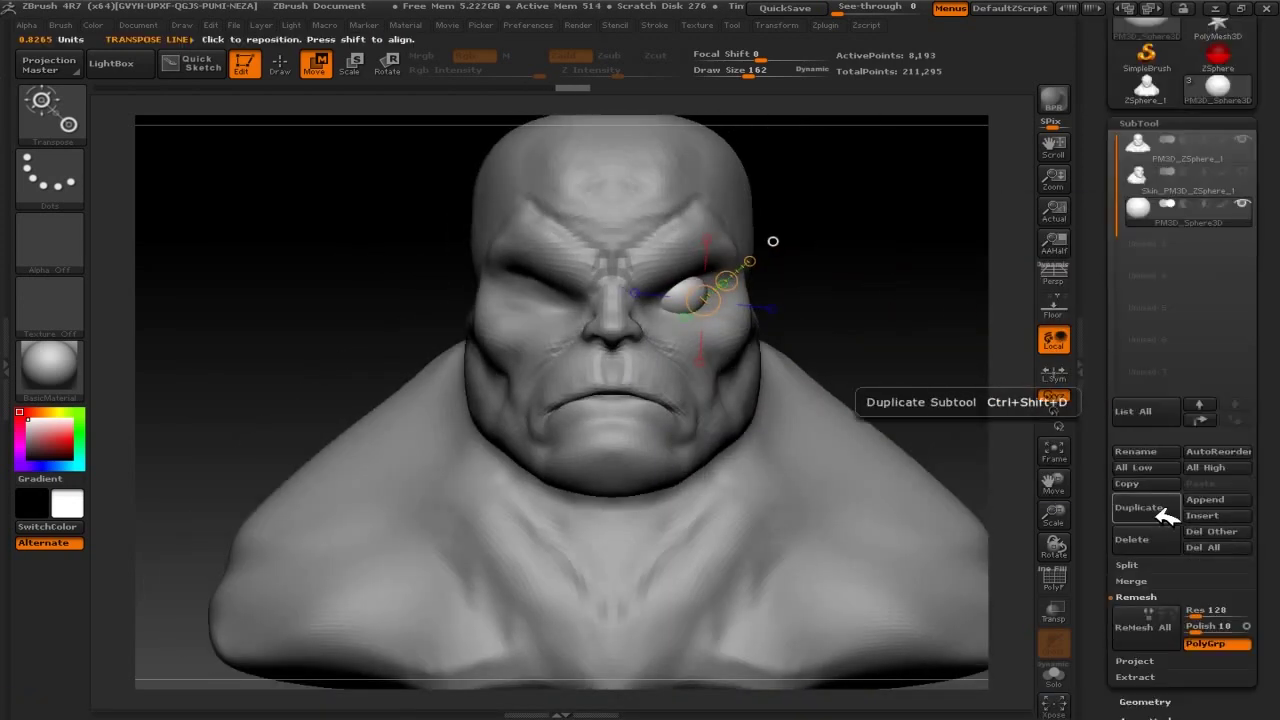
{"action": "left_click", "coordinate": [1165, 515]}
{"action": "scroll", "coordinate": [1150, 400], "scroll_direction": "down", "scroll_amount": 3}
{"action": "left_click", "coordinate": [1171, 440]}
{"action": "left_click", "coordinate": [1177, 47]}
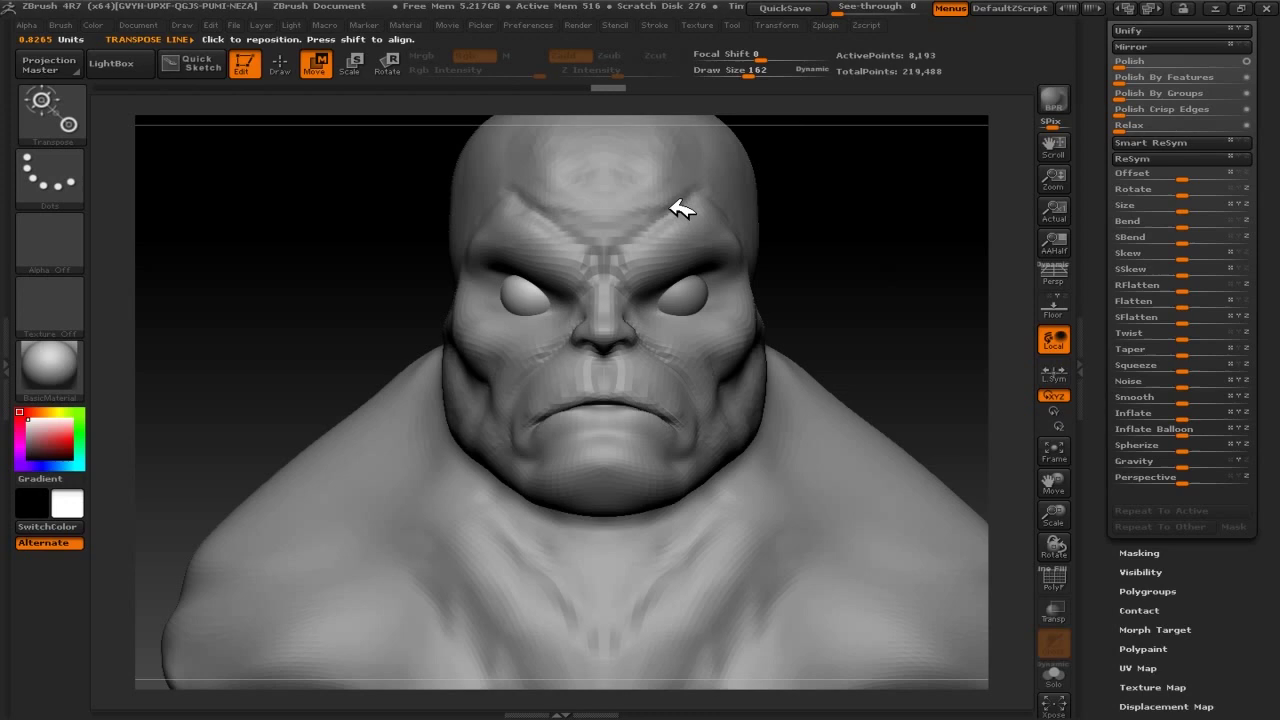
{"action": "key", "text": "q"}
{"action": "left_click", "coordinate": [523, 257], "text": "alt"}
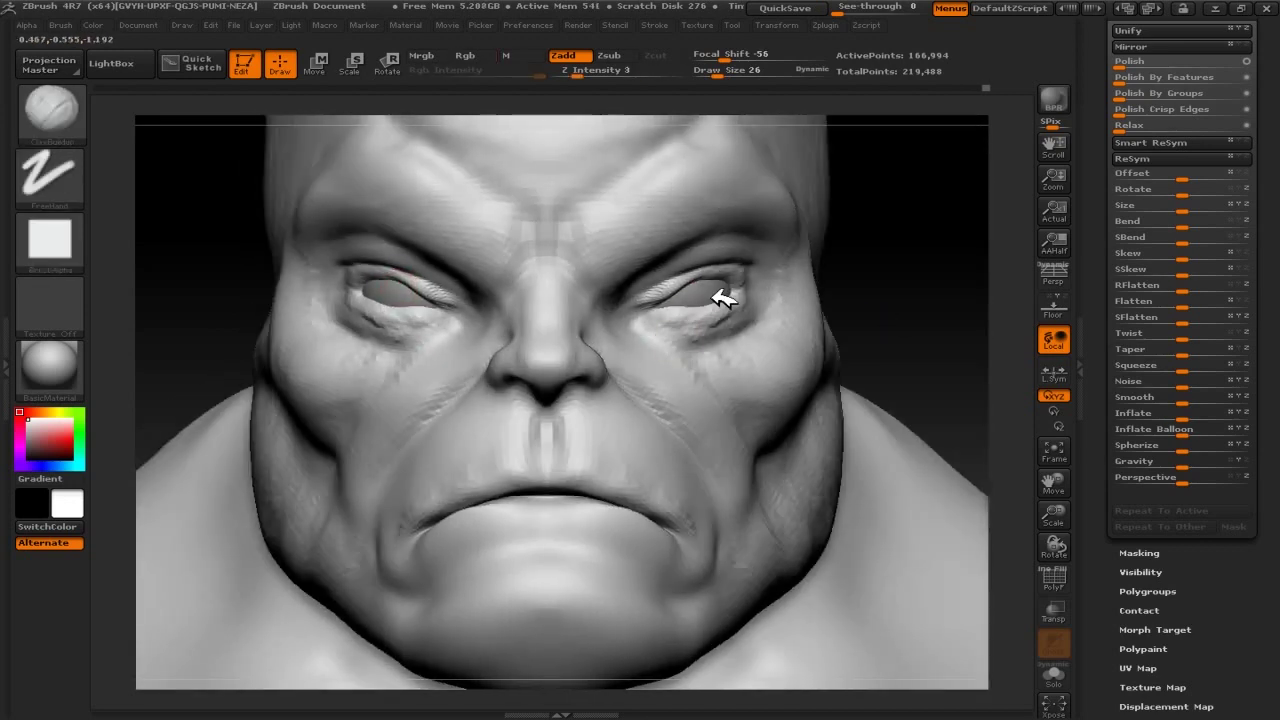
Smooth and soften the lid area around the eye
{"action": "key", "text": "shift"}
{"action": "left_click_drag", "start_coordinate": [705, 303], "coordinate": [660, 310], "text": "shift"}
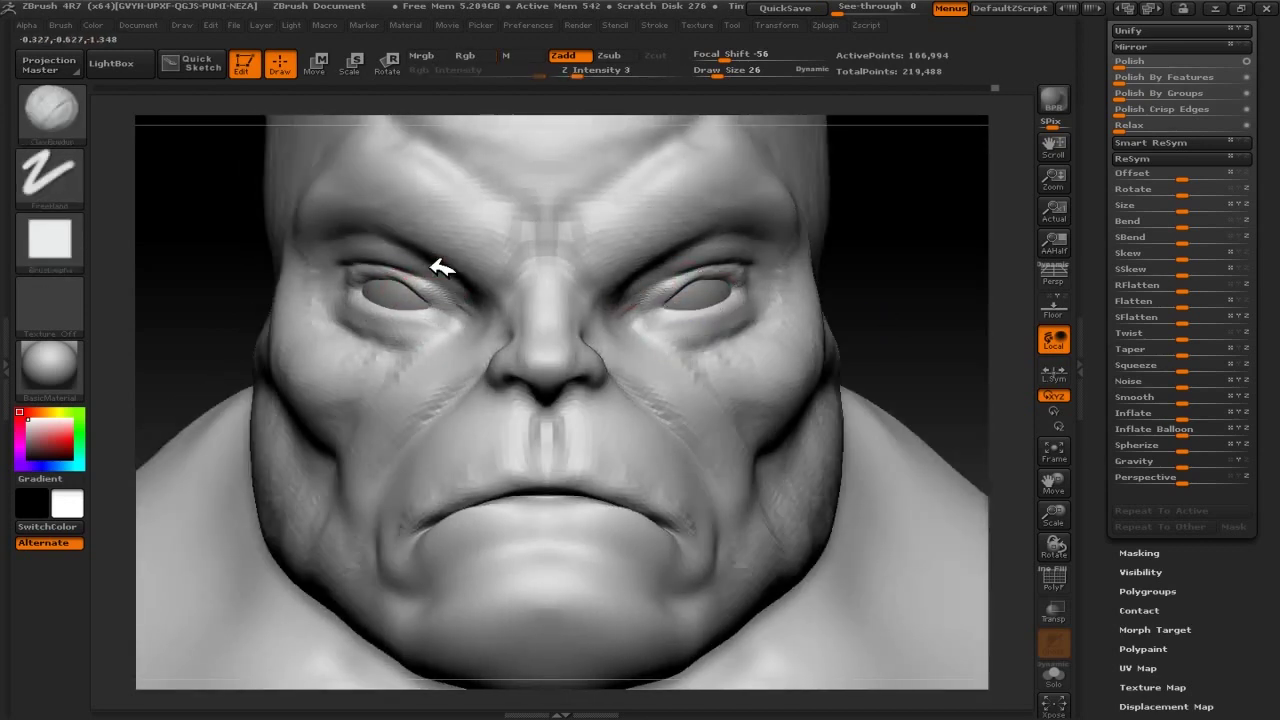
{"action": "key", "text": "shift"}
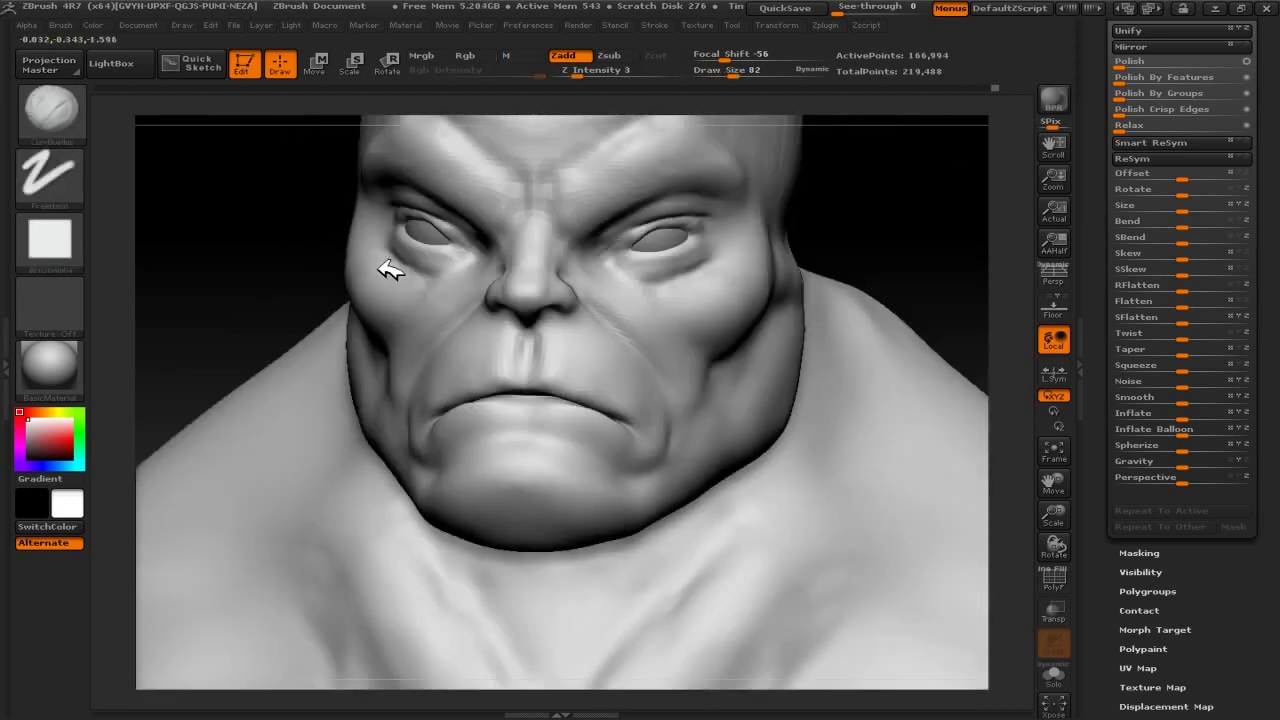
Using the Hulk reference, pull the brow down heavier over both eyes and reshape the cheeks
{"action": "key", "text": "alt+Tab"}
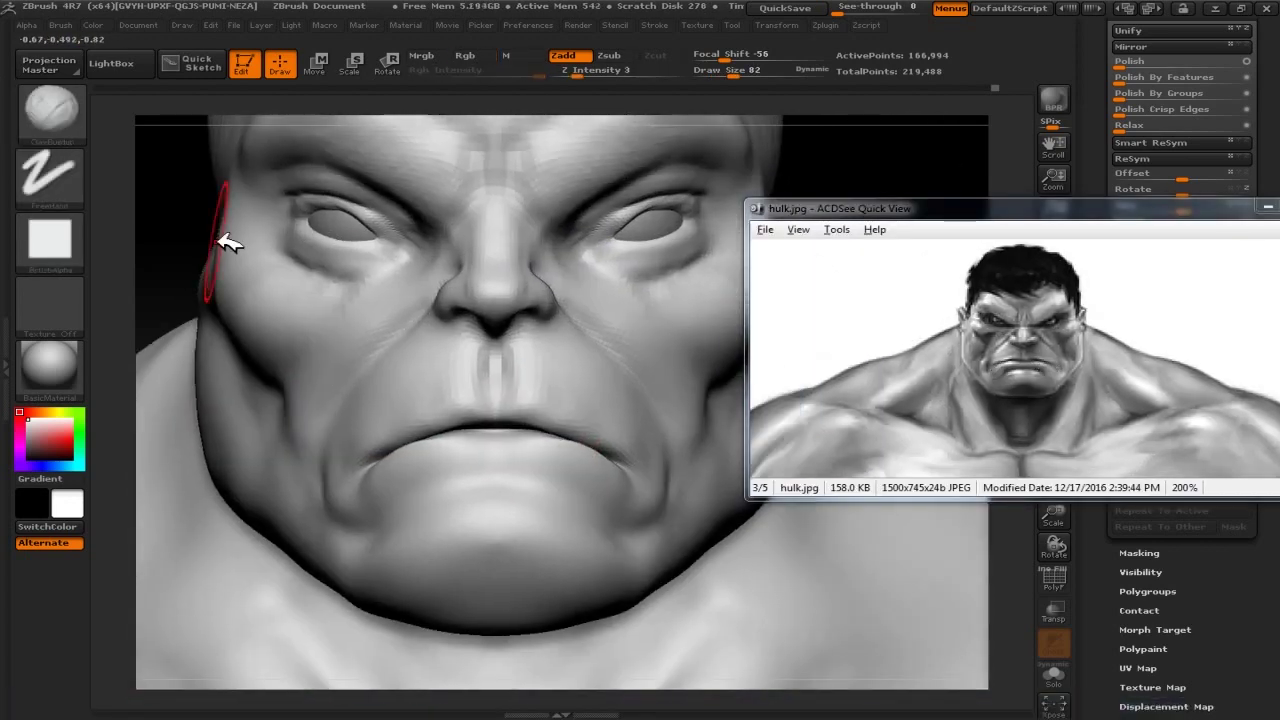
{"action": "key", "text": "b"}
{"action": "left_click", "coordinate": [280, 314]}
{"action": "left_click_drag", "start_coordinate": [445, 237], "coordinate": [443, 206]}
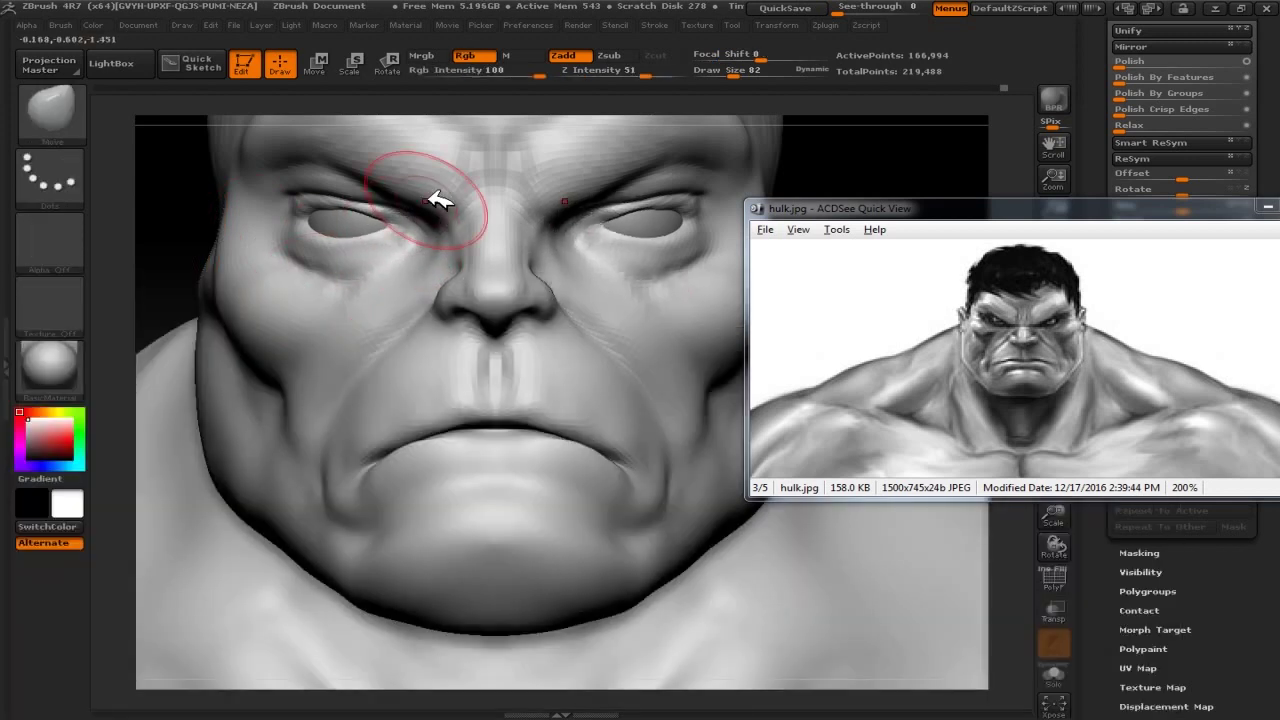
{"action": "left_click_drag", "start_coordinate": [386, 251], "coordinate": [380, 180]}
{"action": "left_click_drag", "start_coordinate": [425, 305], "coordinate": [365, 210]}
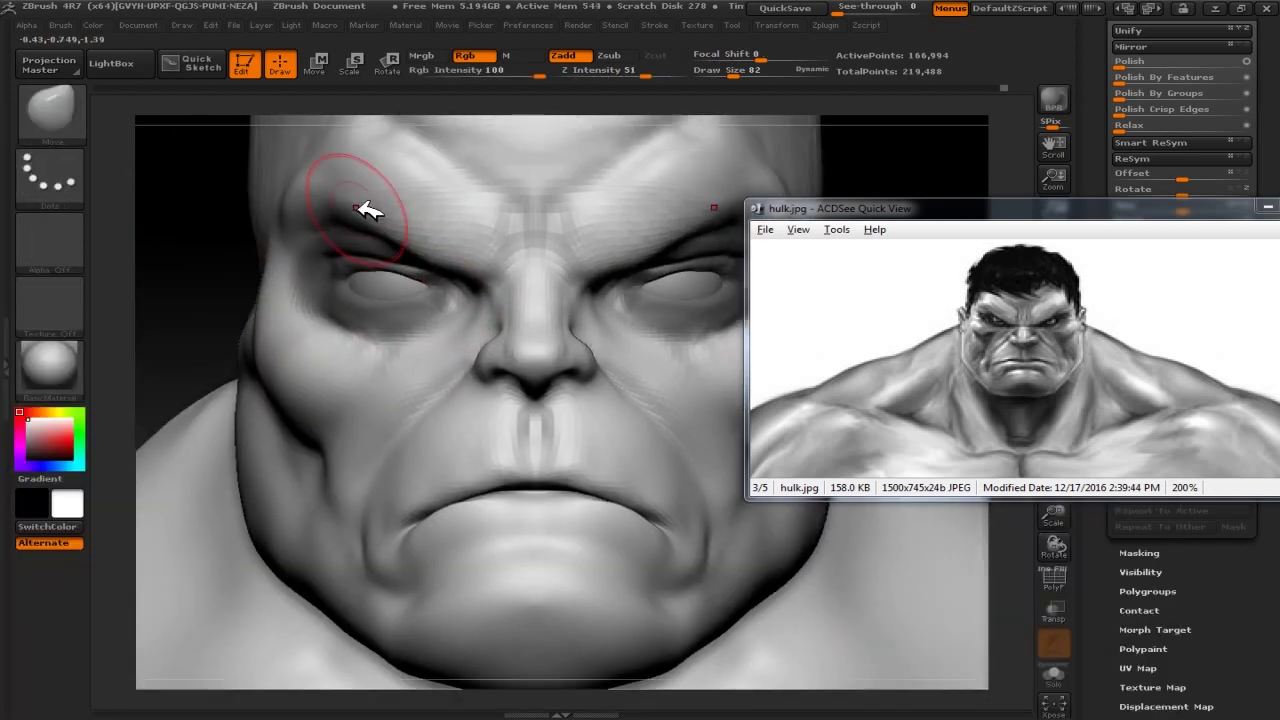
{"action": "mouse_move", "coordinate": [410, 370]}
{"action": "left_mouse_down"}
{"action": "mouse_move", "coordinate": [357, 414]}
{"action": "mouse_move", "coordinate": [349, 337]}
{"action": "left_mouse_up"}
{"action": "mouse_move", "coordinate": [205, 270]}
{"action": "left_mouse_down"}
{"action": "mouse_move", "coordinate": [223, 200]}
{"action": "mouse_move", "coordinate": [413, 383]}
{"action": "mouse_move", "coordinate": [337, 414]}
{"action": "mouse_move", "coordinate": [292, 364]}
{"action": "left_mouse_up"}
Pull the cheek up and outward with the Move brush
{"action": "key", "text": "b"}
{"action": "left_click", "coordinate": [357, 380]}
{"action": "key", "text": "b"}
{"action": "key", "text": "c"}
{"action": "key", "text": "b"}
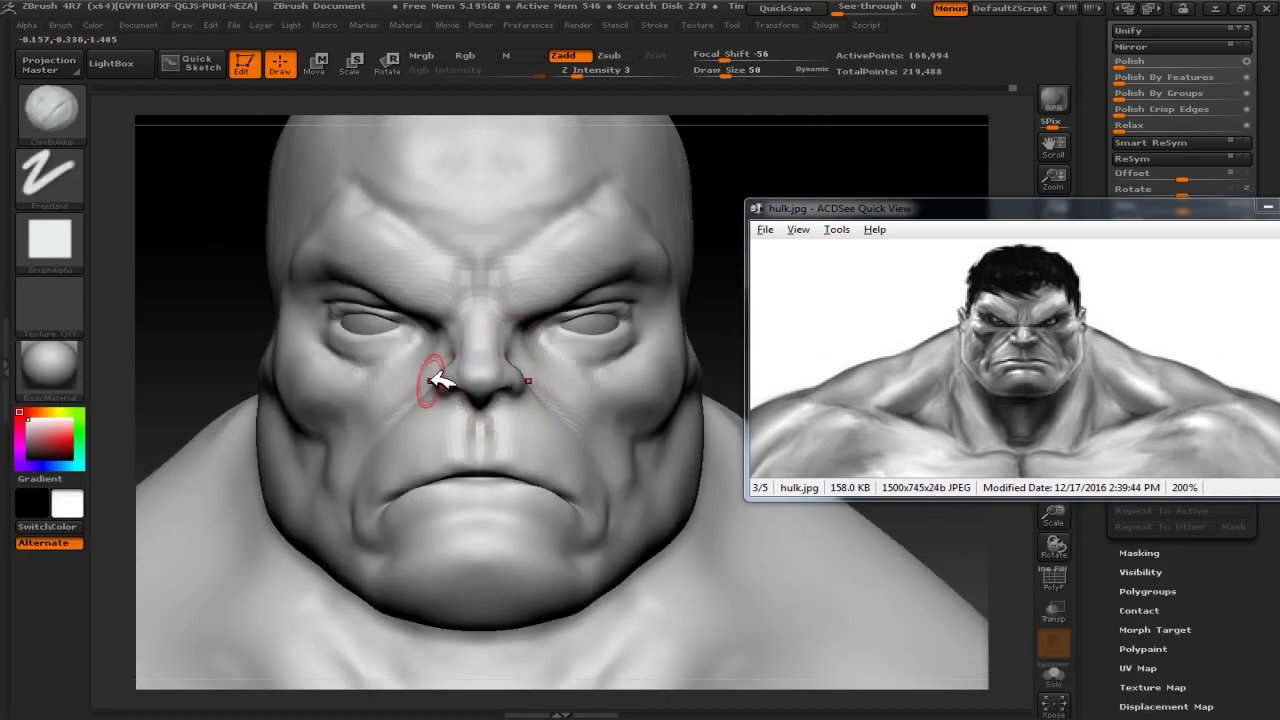
{"action": "mouse_move", "coordinate": [617, 449]}
{"action": "left_mouse_down"}
{"action": "mouse_move", "coordinate": [398, 490]}
{"action": "mouse_move", "coordinate": [393, 453]}
{"action": "left_mouse_up"}
{"action": "key", "text": "b"}
{"action": "key", "text": "m"}
{"action": "key", "text": "v"}
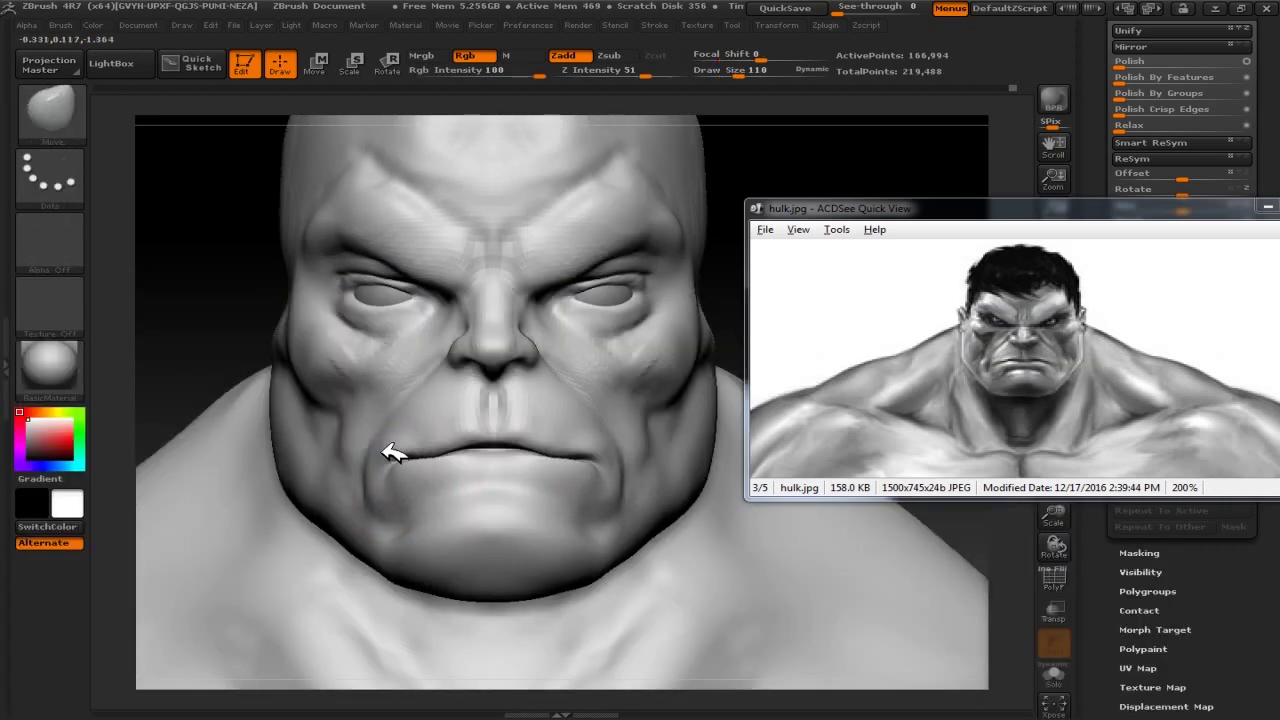
{"action": "left_click_drag", "start_coordinate": [308, 400], "coordinate": [350, 320]}
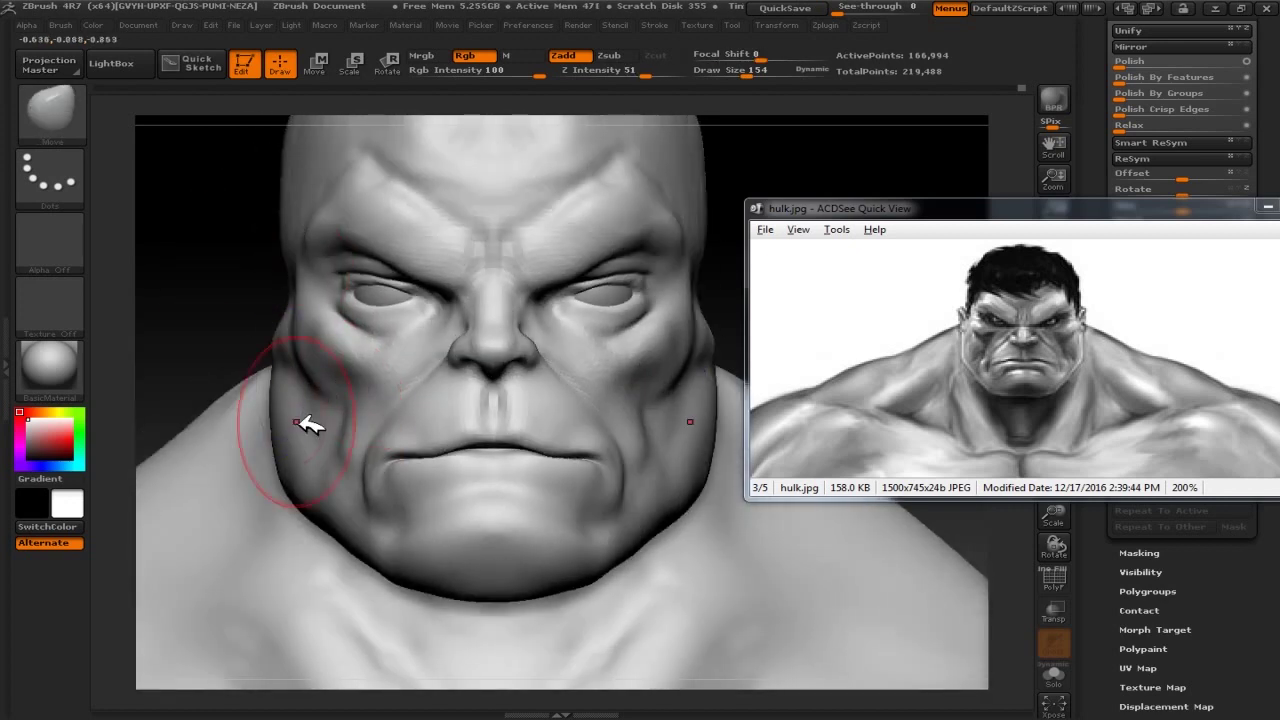
{"action": "left_click_drag", "start_coordinate": [281, 352], "coordinate": [425, 373], "text": "shift"}
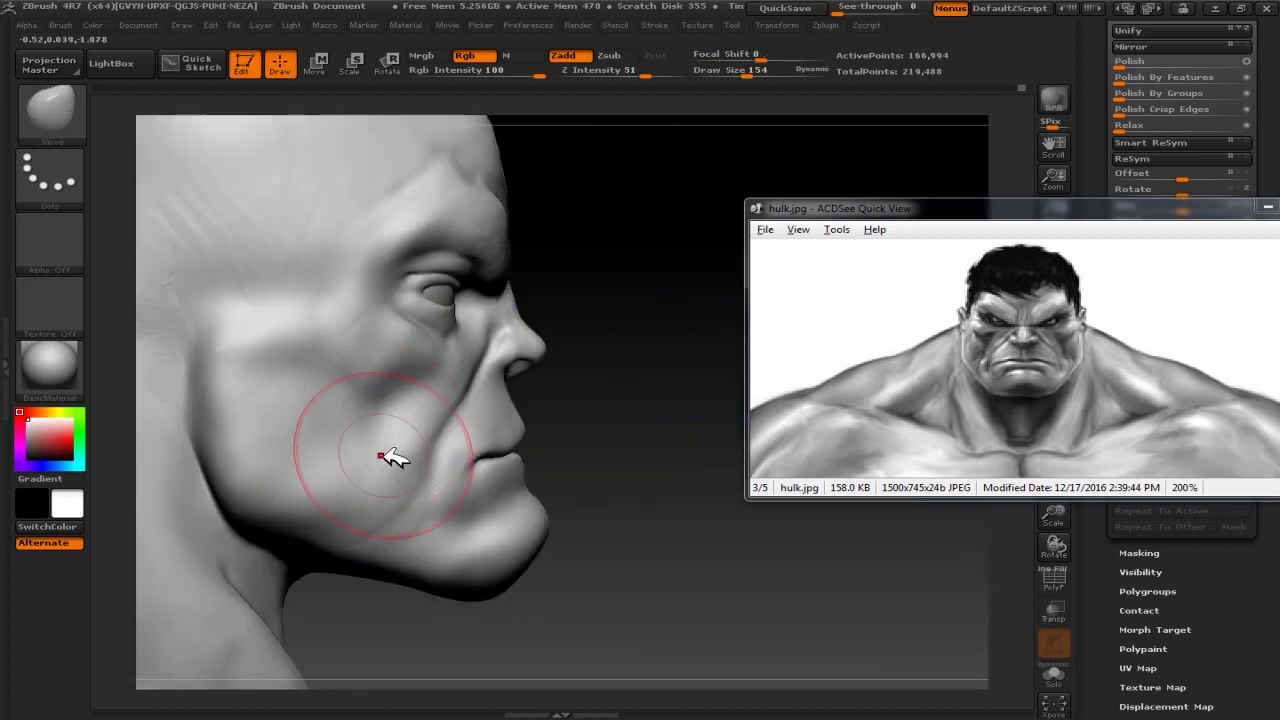
With a smaller brush, reshape the nose tip, nostrils and the ridge above the upper lip
{"action": "key", "text": "["}
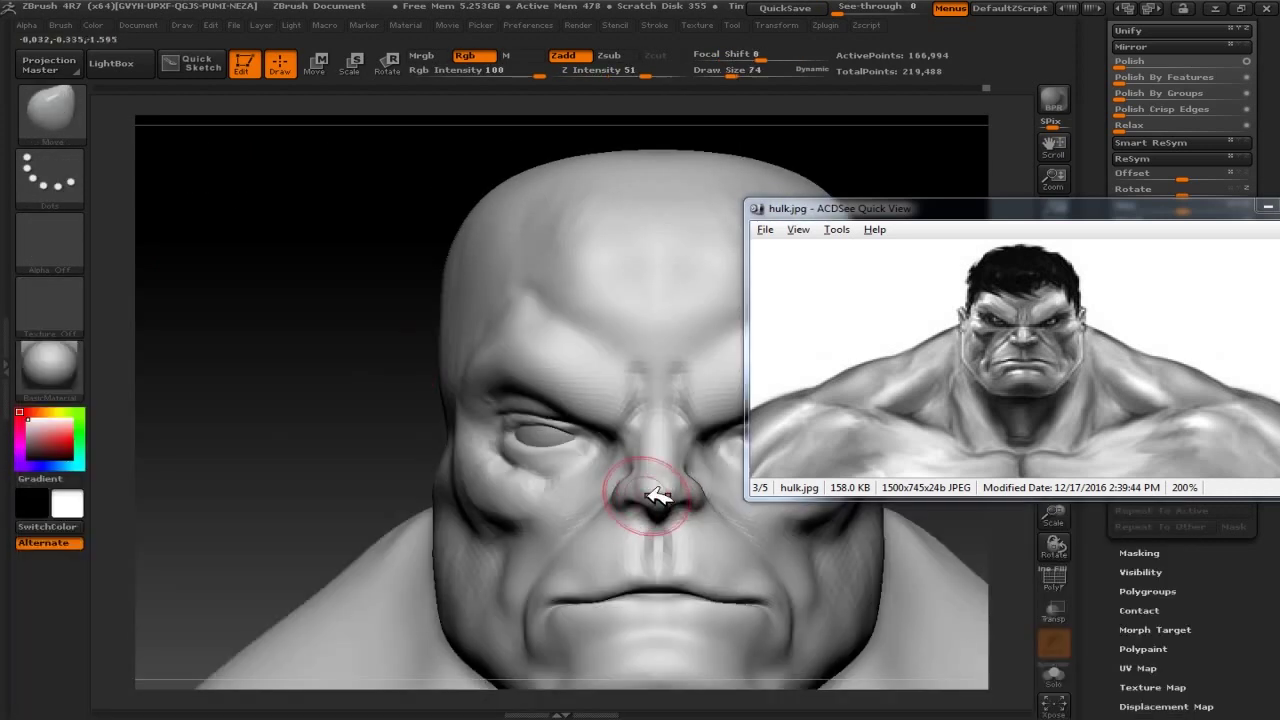
{"action": "left_click_drag", "start_coordinate": [660, 500], "coordinate": [632, 487]}
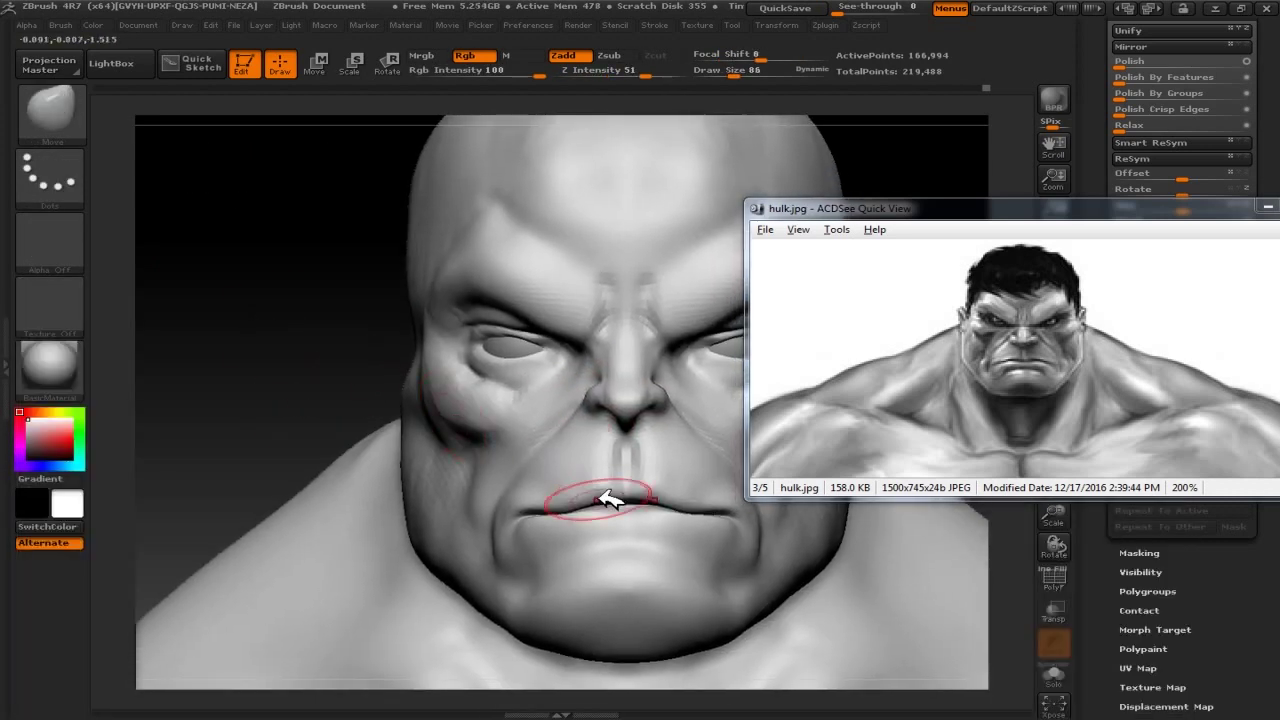
{"action": "left_click_drag", "start_coordinate": [663, 466], "coordinate": [640, 543]}
{"action": "key", "text": "b"}
{"action": "key", "text": "Escape"}
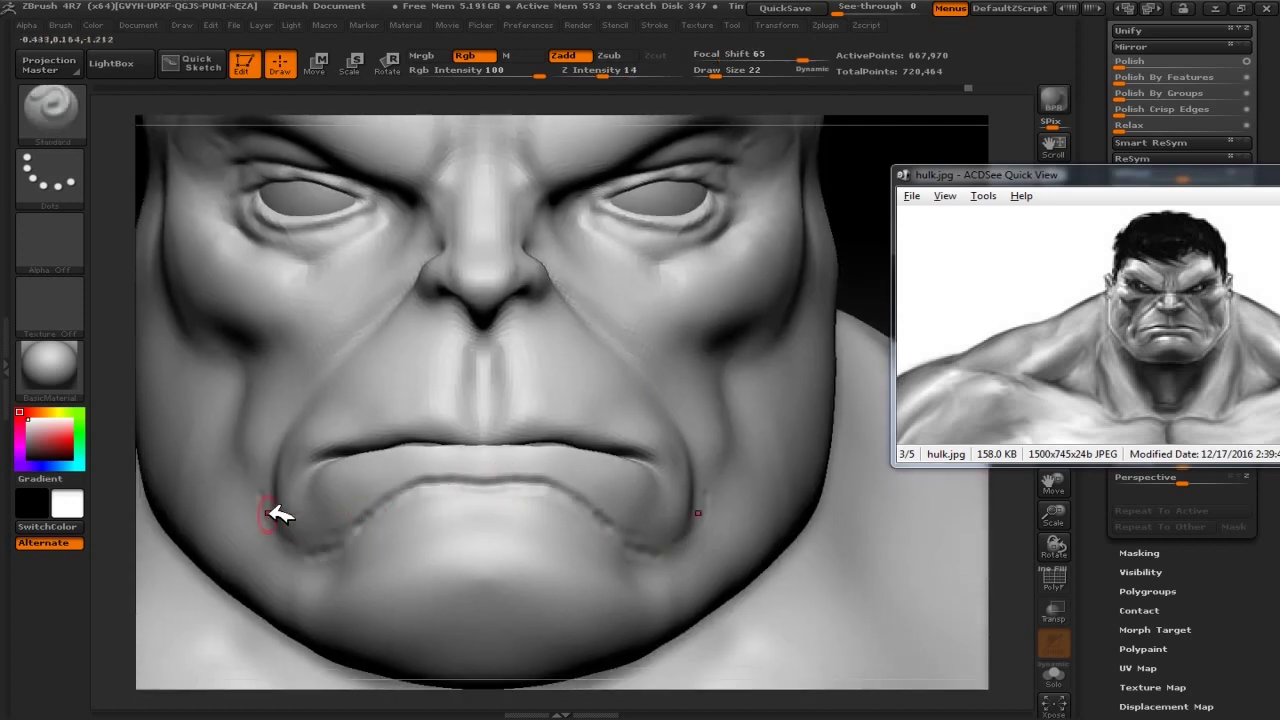
Smooth the lips, the mouth corners and the area below the lower lip
{"action": "mouse_move", "coordinate": [490, 485]}
{"action": "left_mouse_down", "text": "shift"}
{"action": "mouse_move", "coordinate": [400, 471]}
{"action": "mouse_move", "coordinate": [337, 514]}
{"action": "mouse_move", "coordinate": [343, 491]}
{"action": "mouse_move", "coordinate": [472, 424]}
{"action": "mouse_move", "coordinate": [451, 400]}
{"action": "mouse_move", "coordinate": [428, 423]}
{"action": "mouse_move", "coordinate": [443, 420]}
{"action": "left_mouse_up", "text": "shift"}
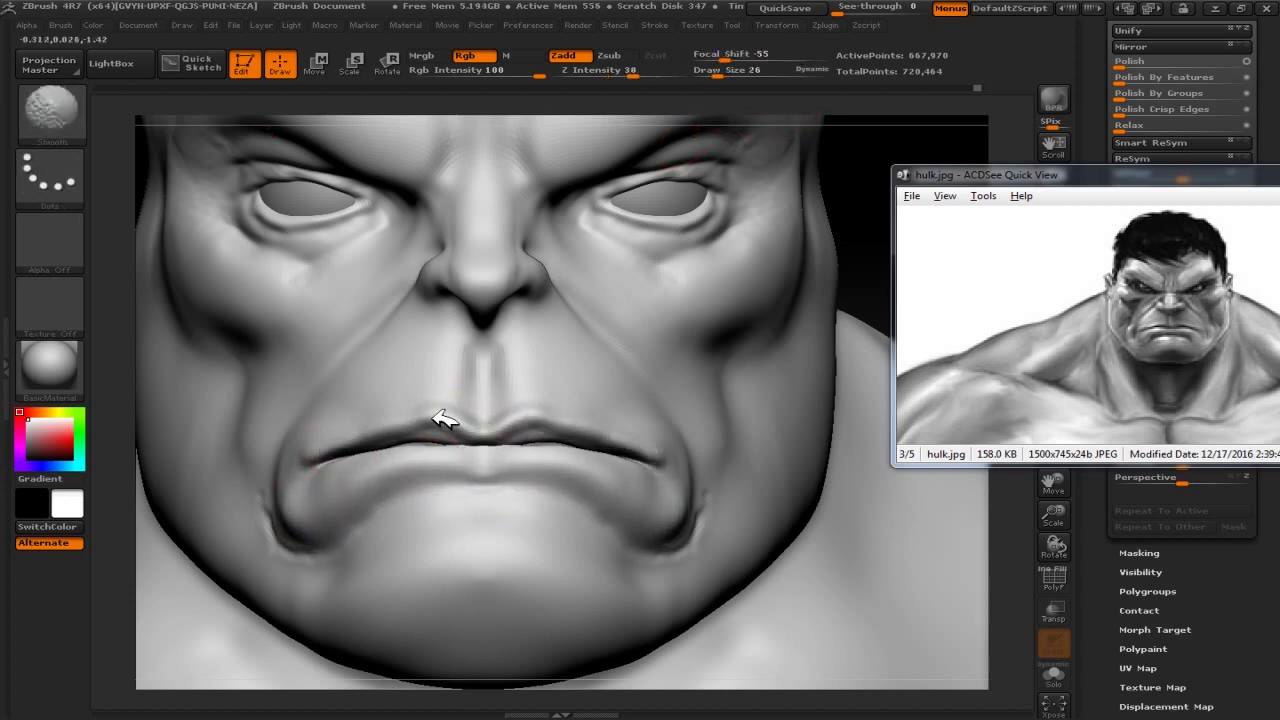
{"action": "mouse_move", "coordinate": [314, 457]}
{"action": "left_mouse_down"}
{"action": "mouse_move", "coordinate": [318, 440]}
{"action": "mouse_move", "coordinate": [480, 523]}
{"action": "left_mouse_up"}
{"action": "mouse_move", "coordinate": [890, 178]}
{"action": "left_mouse_down", "text": "alt"}
{"action": "mouse_move", "coordinate": [608, 286]}
{"action": "mouse_move", "coordinate": [771, 297]}
{"action": "left_mouse_up", "text": "alt"}
{"action": "left_click_drag", "start_coordinate": [506, 440], "coordinate": [435, 434], "text": "shift"}
Carve the brow furrow deeper on both sides with the Standard brush
{"action": "key", "text": "b"}
{"action": "key", "text": "m"}
{"action": "key", "text": "v"}
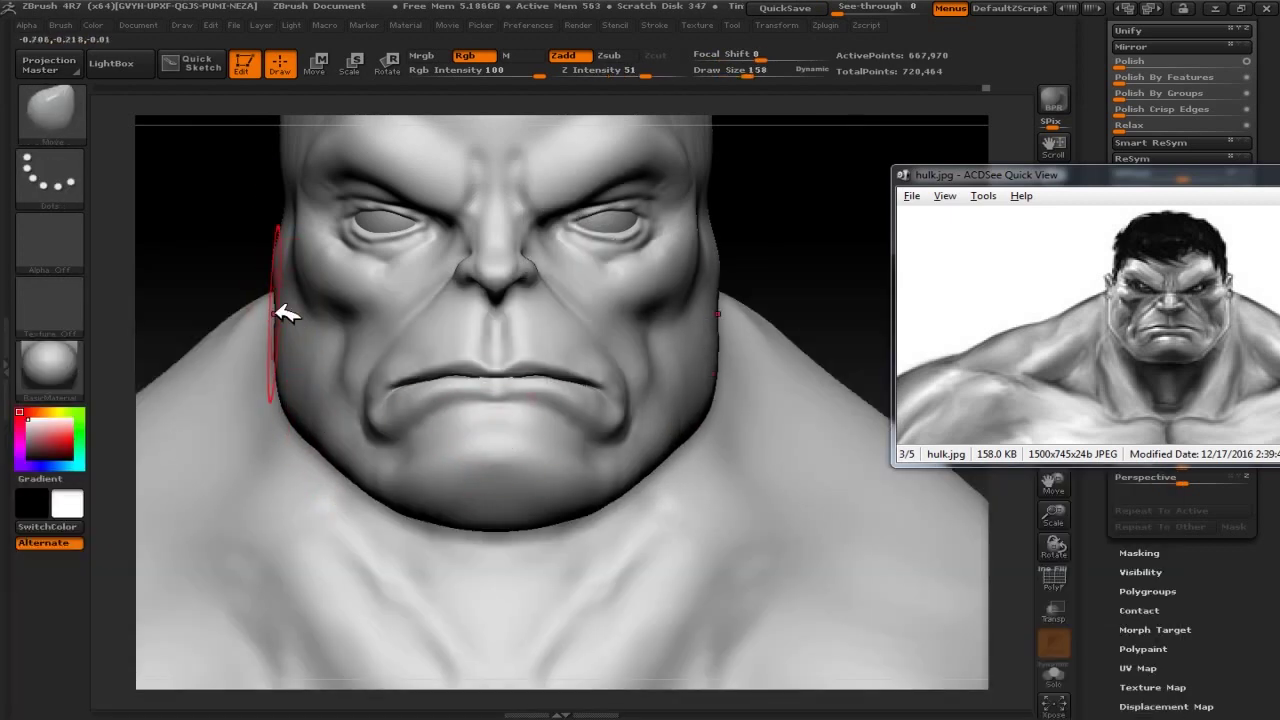
{"action": "left_click_drag", "start_coordinate": [297, 257], "coordinate": [765, 330]}
{"action": "key", "text": "b"}
{"action": "key", "text": "s"}
{"action": "key", "text": "t"}
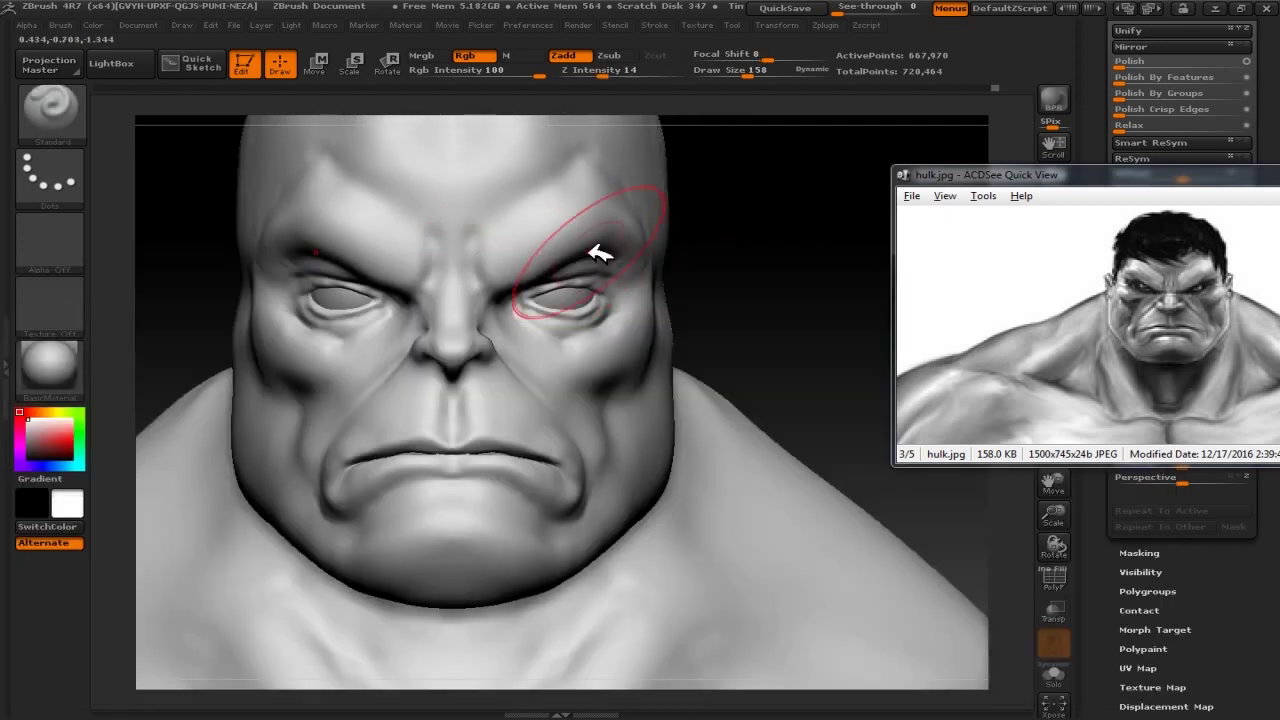
{"action": "left_click_drag", "start_coordinate": [628, 240], "coordinate": [700, 209]}
{"action": "left_click_drag", "start_coordinate": [745, 55], "coordinate": [800, 55]}
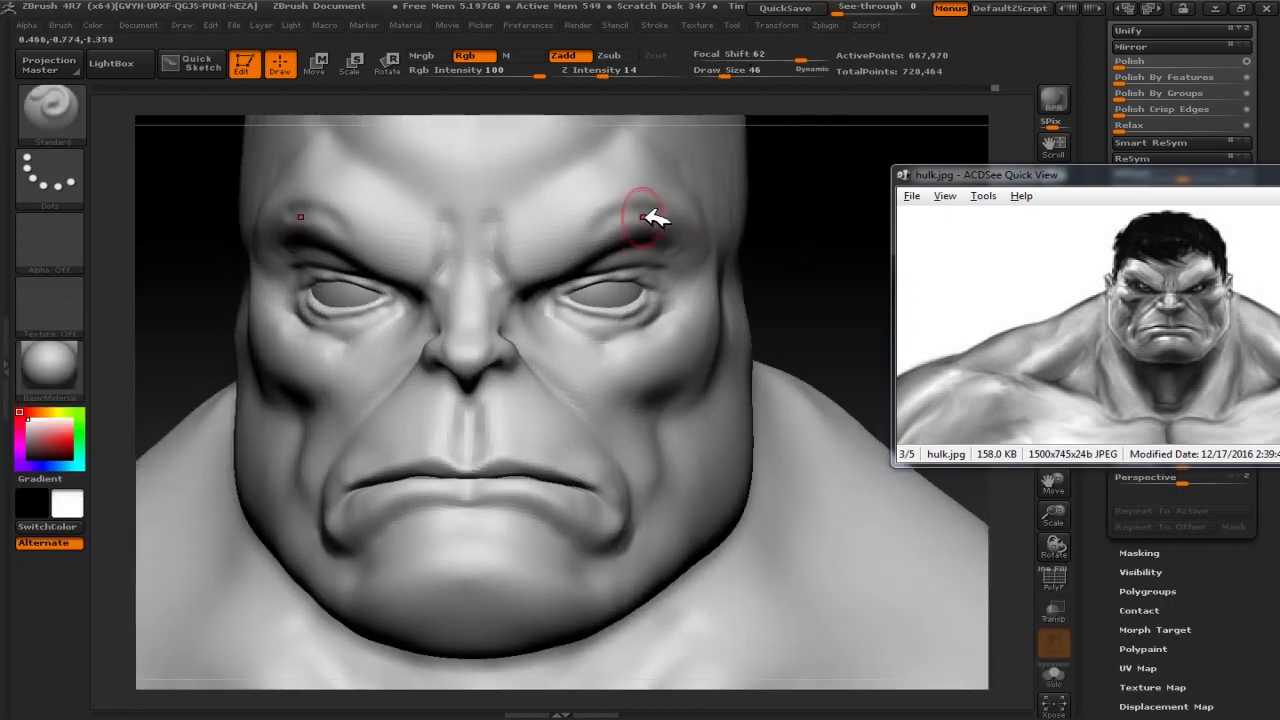
{"action": "left_click_drag", "start_coordinate": [600, 230], "coordinate": [657, 197]}
{"action": "mouse_move", "coordinate": [528, 229]}
{"action": "left_mouse_down"}
{"action": "mouse_move", "coordinate": [648, 237]}
{"action": "mouse_move", "coordinate": [580, 212]}
{"action": "left_mouse_up"}
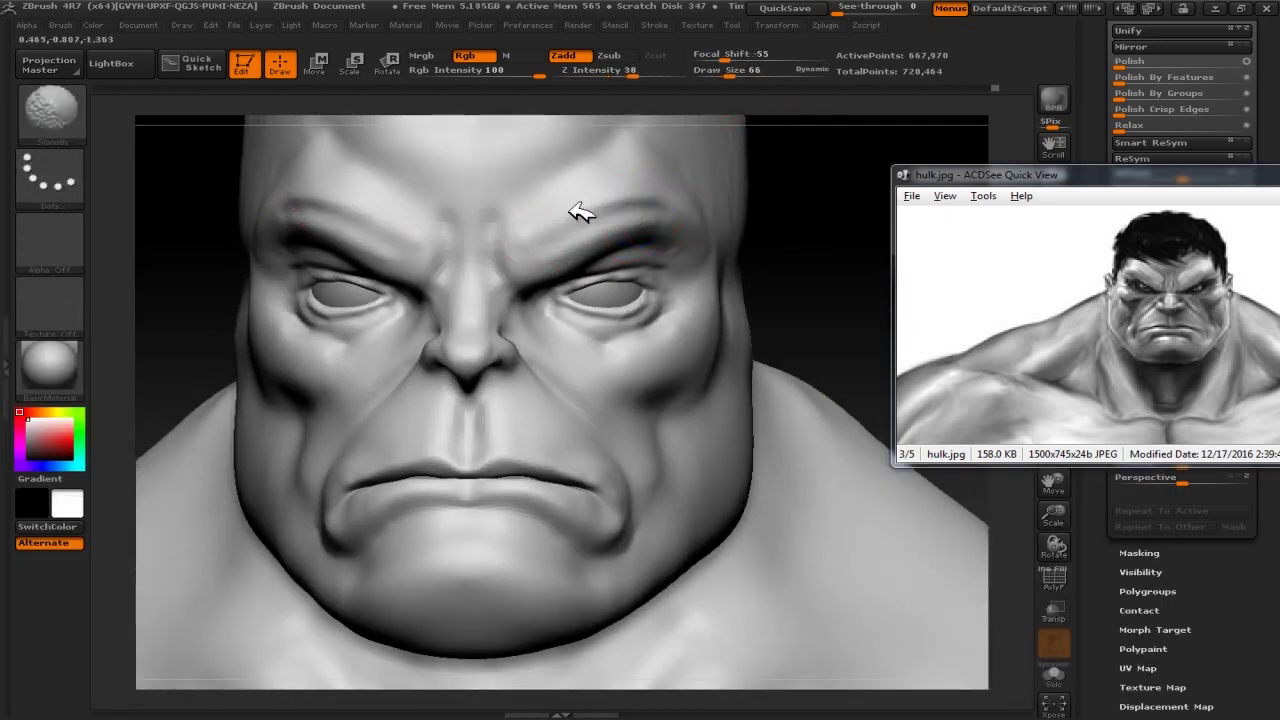
Check the scowling brows from three-quarter, low and front angles, then bring up the reference image
{"action": "left_click_drag", "start_coordinate": [812, 270], "coordinate": [371, 229]}
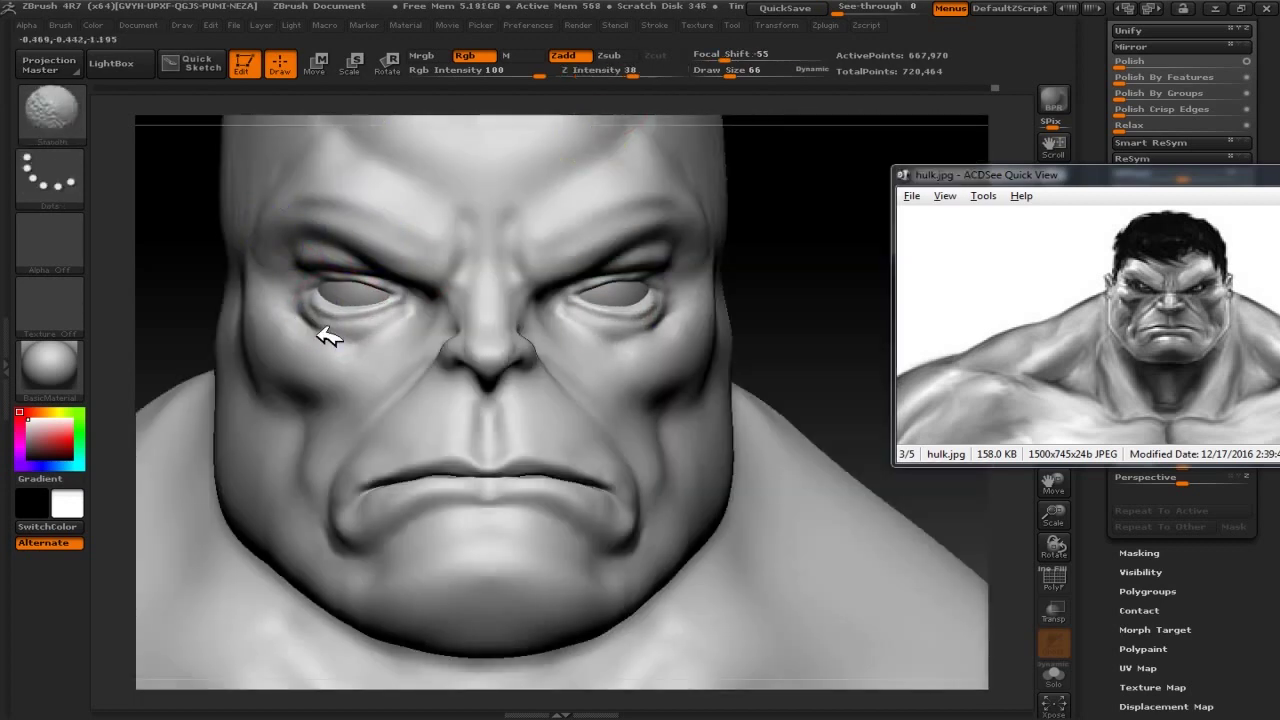
{"action": "left_click_drag", "start_coordinate": [323, 337], "coordinate": [322, 268]}
{"action": "key", "text": "f"}
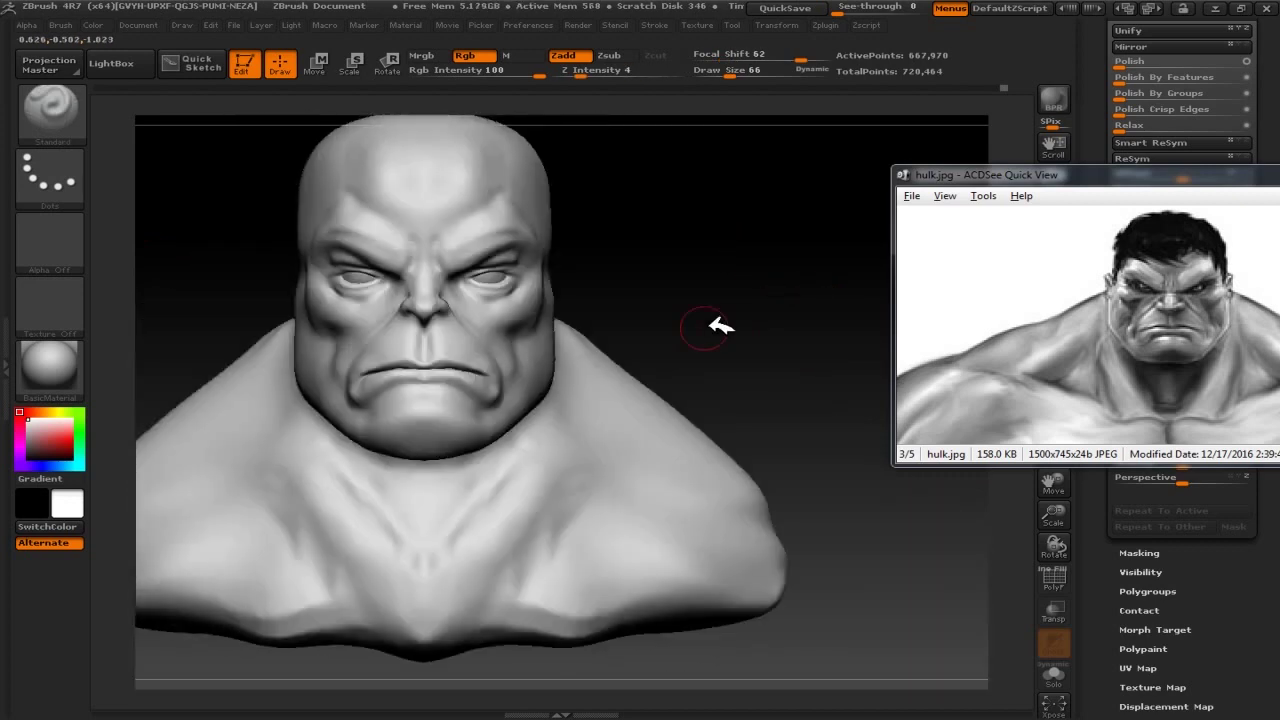
{"action": "left_click_drag", "start_coordinate": [720, 329], "coordinate": [570, 385]}
{"action": "mouse_move", "coordinate": [520, 408]}
{"action": "left_mouse_down"}
{"action": "mouse_move", "coordinate": [694, 249]}
{"action": "mouse_move", "coordinate": [551, 500]}
{"action": "mouse_move", "coordinate": [729, 269]}
{"action": "mouse_move", "coordinate": [624, 428]}
{"action": "mouse_move", "coordinate": [651, 294]}
{"action": "mouse_move", "coordinate": [300, 483]}
{"action": "left_mouse_up"}
{"action": "left_click_drag", "start_coordinate": [405, 362], "coordinate": [731, 263]}
{"action": "key", "text": "alt+Tab"}
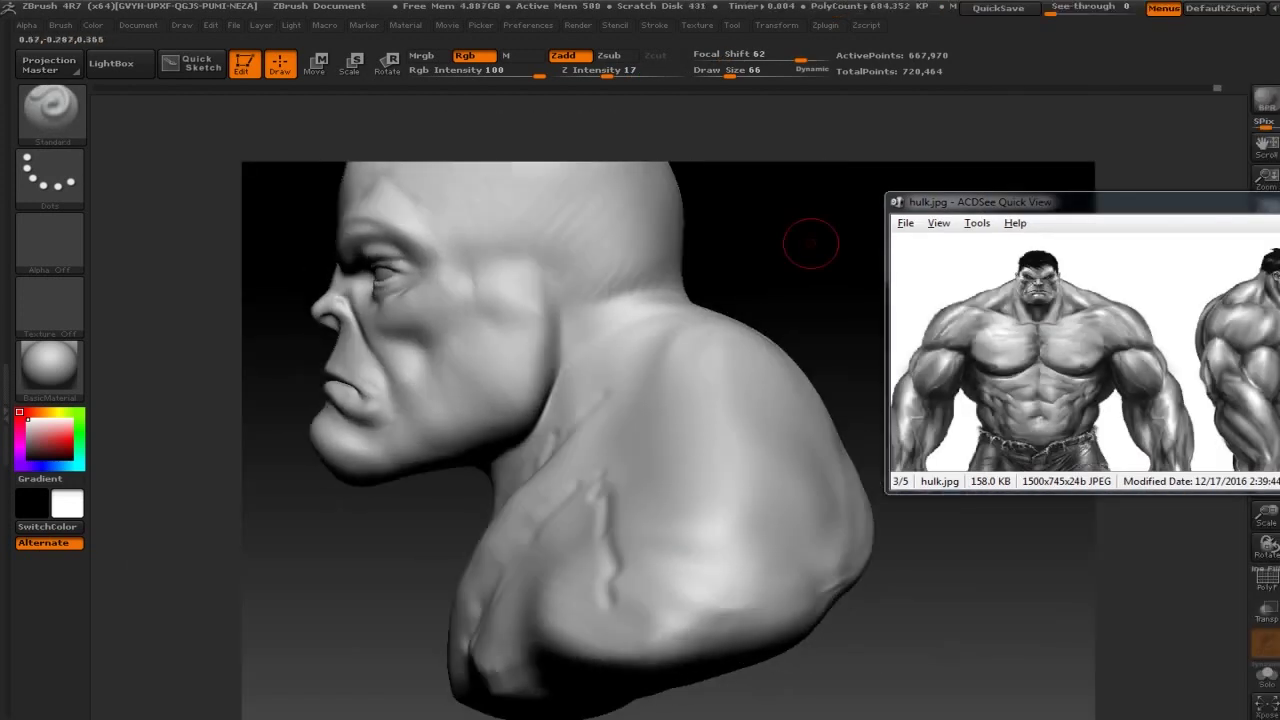
Place the full-body reference image beside the sculpt and turn the bust to a side profile
{"action": "left_click_drag", "start_coordinate": [811, 243], "coordinate": [881, 246]}
{"action": "left_click_drag", "start_coordinate": [1000, 202], "coordinate": [1030, 435]}
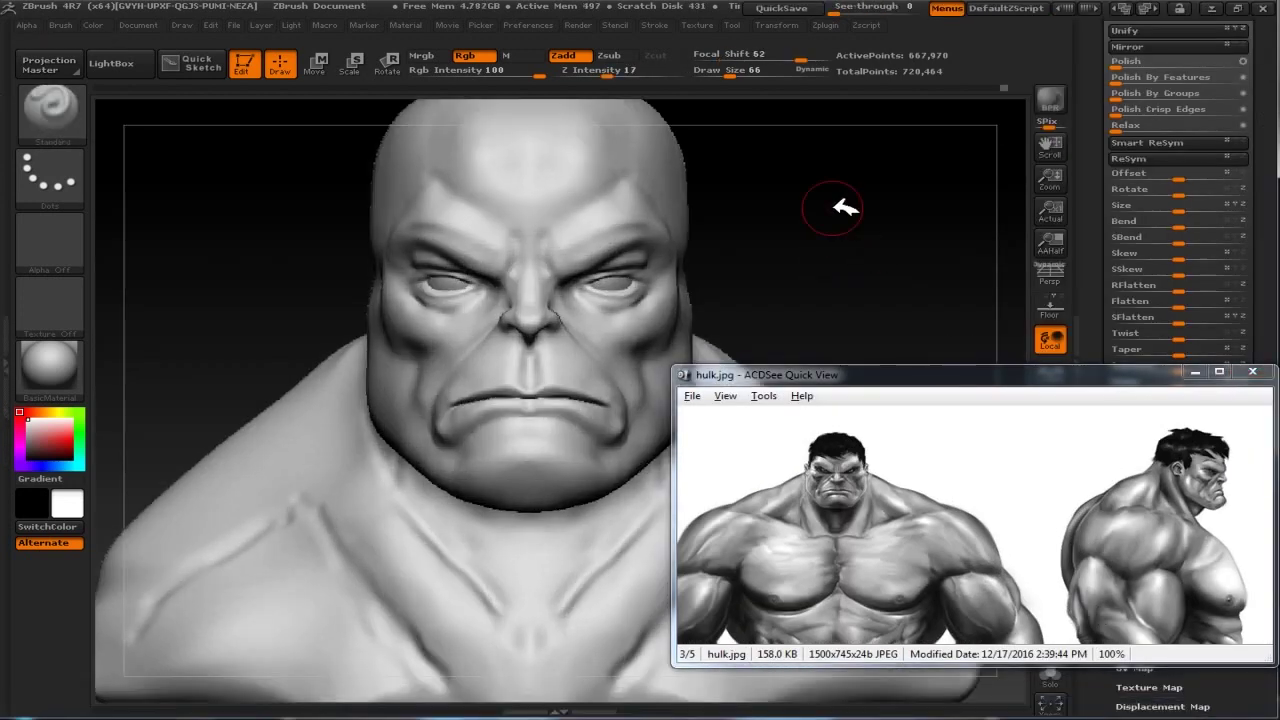
{"action": "left_click_drag", "start_coordinate": [951, 376], "coordinate": [1040, 95]}
{"action": "left_click_drag", "start_coordinate": [886, 400], "coordinate": [943, 514]}
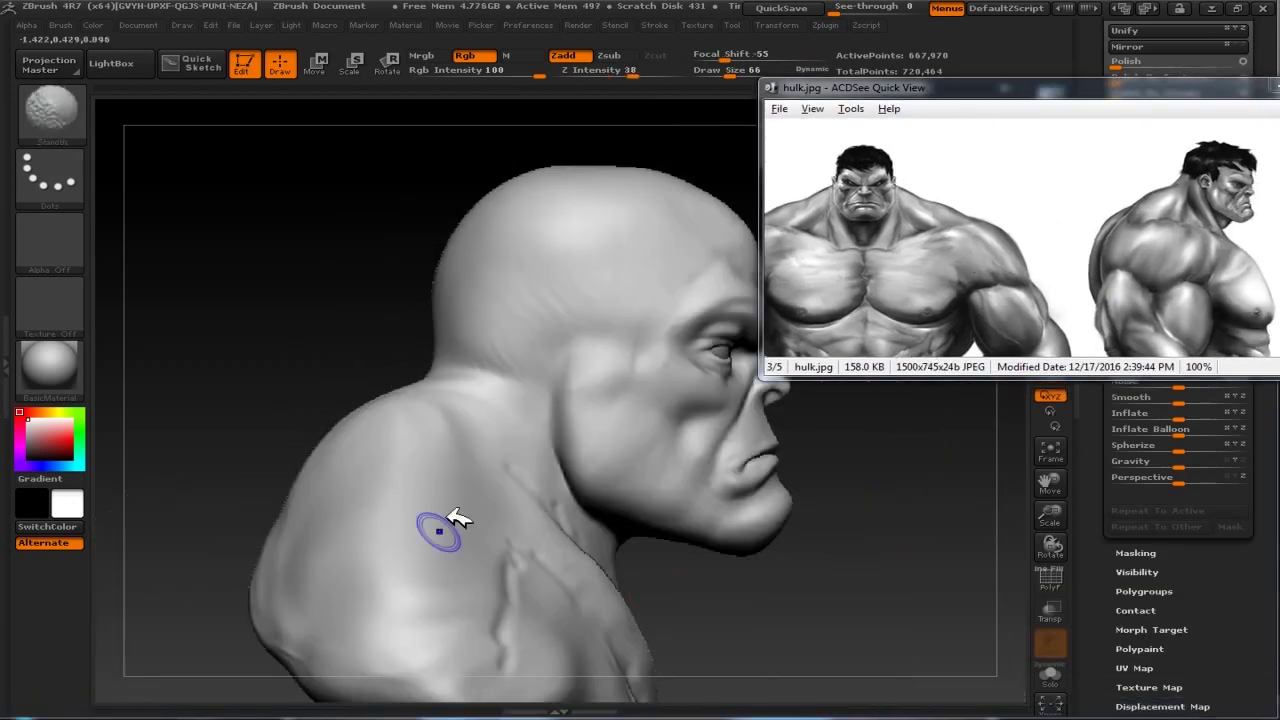
Select the Move brush and inspect the shoulders from above and both sides
{"action": "key", "text": "b"}
{"action": "left_click", "coordinate": [286, 320]}
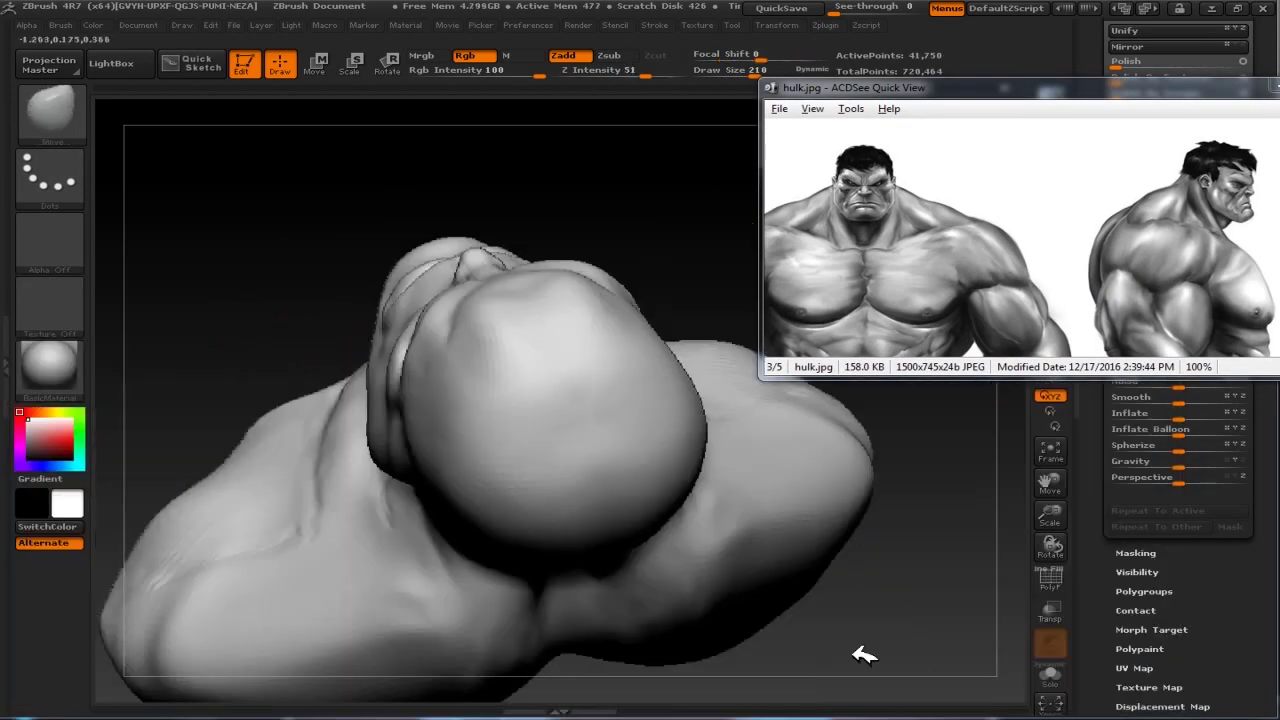
{"action": "left_click_drag", "start_coordinate": [866, 656], "coordinate": [894, 457]}
{"action": "mouse_move", "coordinate": [843, 608]}
{"action": "left_mouse_down"}
{"action": "mouse_move", "coordinate": [723, 543]}
{"action": "mouse_move", "coordinate": [775, 472]}
{"action": "mouse_move", "coordinate": [777, 537]}
{"action": "mouse_move", "coordinate": [505, 557]}
{"action": "left_mouse_up"}
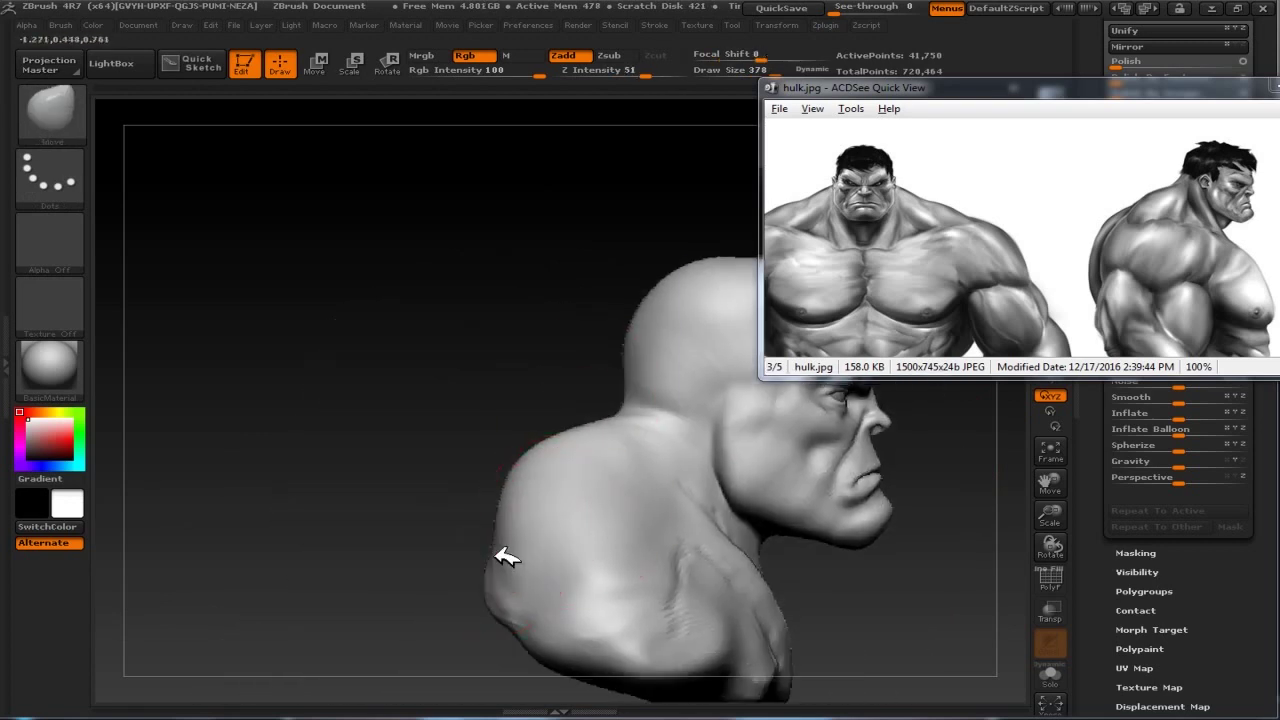
{"action": "mouse_move", "coordinate": [558, 503]}
{"action": "left_mouse_down"}
{"action": "mouse_move", "coordinate": [717, 449]}
{"action": "mouse_move", "coordinate": [646, 420]}
{"action": "mouse_move", "coordinate": [774, 551]}
{"action": "mouse_move", "coordinate": [632, 481]}
{"action": "mouse_move", "coordinate": [589, 534]}
{"action": "mouse_move", "coordinate": [909, 486]}
{"action": "mouse_move", "coordinate": [868, 507]}
{"action": "mouse_move", "coordinate": [822, 570]}
{"action": "left_mouse_up"}
Push the trapezius and shoulders into broader, heavier slopes with the Move brush from side views
{"action": "key", "text": "b"}
{"action": "key", "text": "h"}
{"action": "key", "text": "p"}
{"action": "mouse_move", "coordinate": [357, 443]}
{"action": "left_mouse_down"}
{"action": "mouse_move", "coordinate": [294, 429]}
{"action": "mouse_move", "coordinate": [337, 514]}
{"action": "mouse_move", "coordinate": [360, 380]}
{"action": "mouse_move", "coordinate": [771, 443]}
{"action": "mouse_move", "coordinate": [286, 423]}
{"action": "mouse_move", "coordinate": [257, 371]}
{"action": "mouse_move", "coordinate": [760, 495]}
{"action": "mouse_move", "coordinate": [837, 451]}
{"action": "left_mouse_up"}
{"action": "key", "text": "b"}
{"action": "key", "text": "m"}
{"action": "key", "text": "v"}
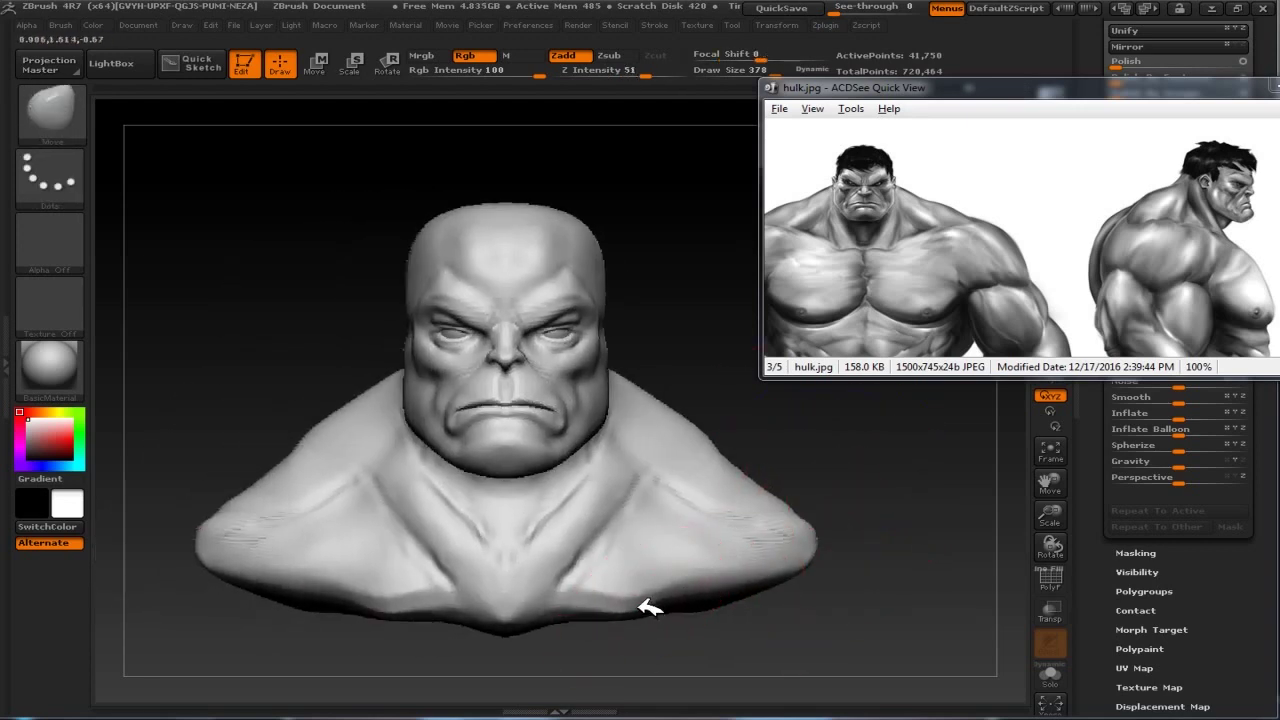
{"action": "mouse_move", "coordinate": [316, 428]}
{"action": "left_mouse_down"}
{"action": "mouse_move", "coordinate": [337, 337]}
{"action": "mouse_move", "coordinate": [829, 434]}
{"action": "mouse_move", "coordinate": [366, 349]}
{"action": "left_mouse_up"}
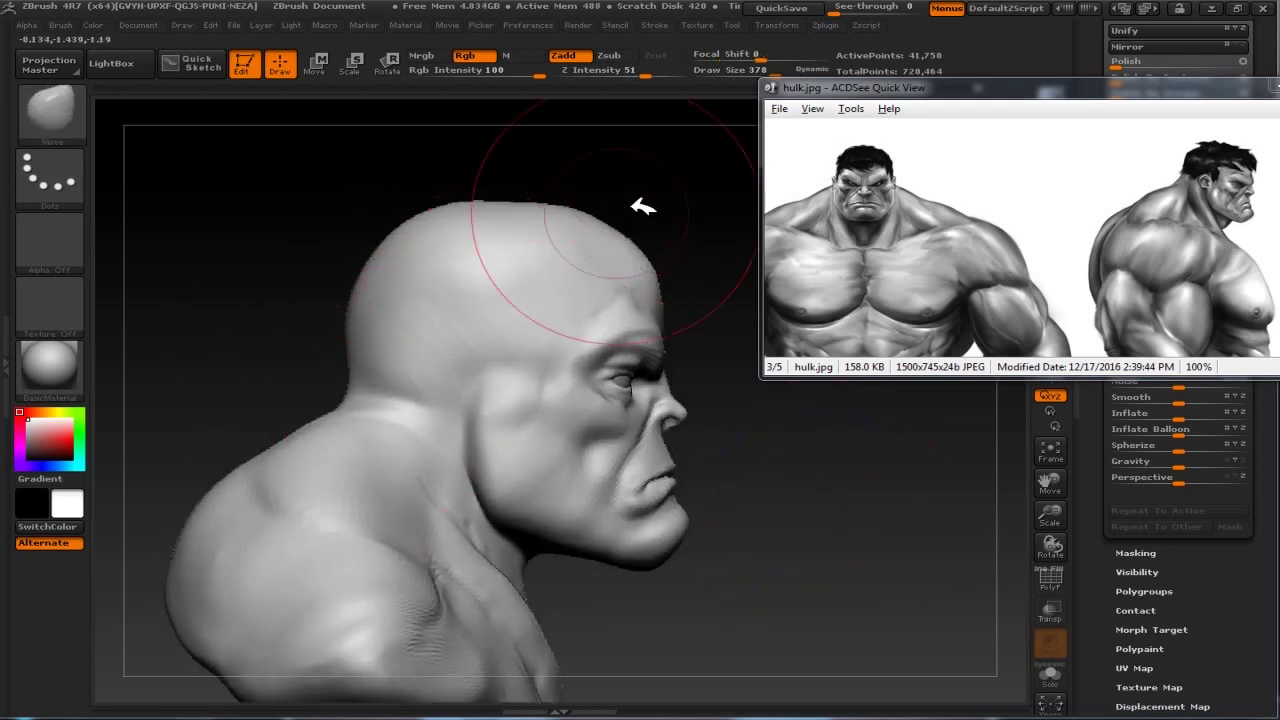
With a smaller freehand brush, sculpt the ear's rim and folds from left and right profiles
{"action": "key", "text": "bracketleft"}
{"action": "key", "text": "bracketleft"}
{"action": "key", "text": "b"}
{"action": "key", "text": "d"}
{"action": "key", "text": "m"}
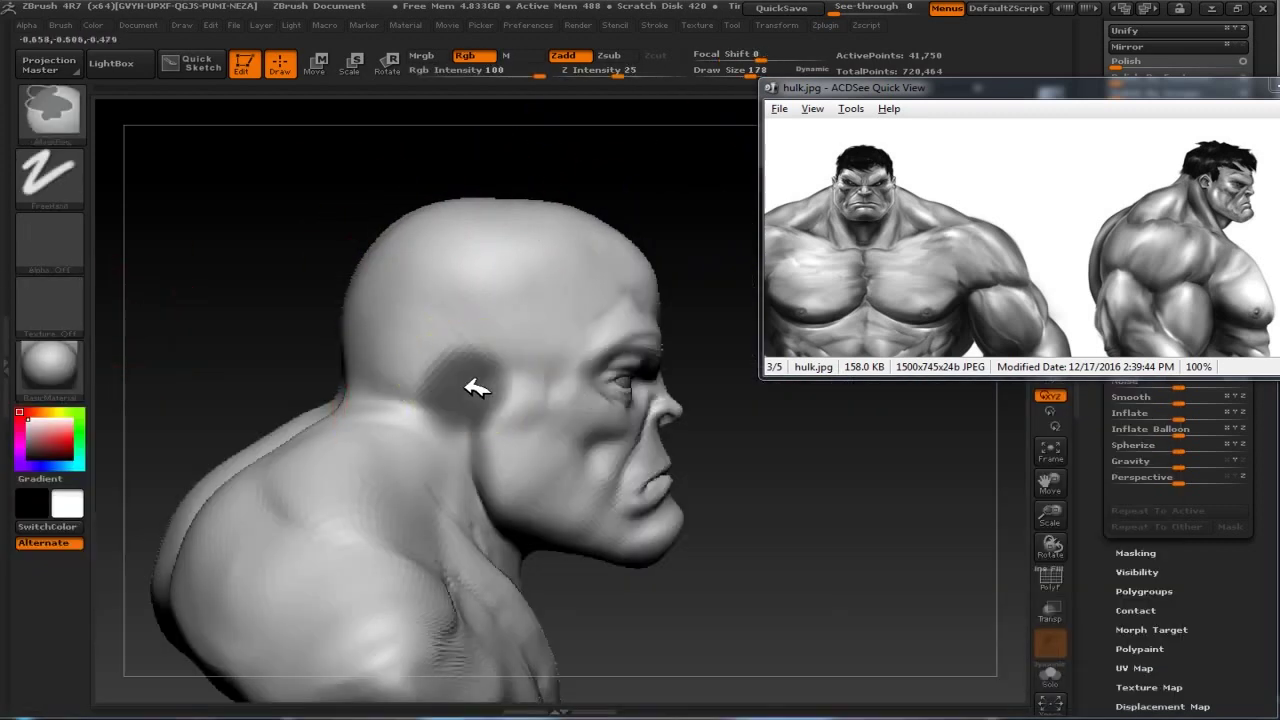
{"action": "mouse_move", "coordinate": [847, 476]}
{"action": "left_mouse_down"}
{"action": "mouse_move", "coordinate": [817, 478]}
{"action": "mouse_move", "coordinate": [657, 394]}
{"action": "mouse_move", "coordinate": [748, 372]}
{"action": "mouse_move", "coordinate": [825, 425]}
{"action": "left_mouse_up"}
{"action": "mouse_move", "coordinate": [450, 328]}
{"action": "left_mouse_down"}
{"action": "mouse_move", "coordinate": [571, 371]}
{"action": "mouse_move", "coordinate": [657, 380]}
{"action": "mouse_move", "coordinate": [657, 366]}
{"action": "mouse_move", "coordinate": [388, 311]}
{"action": "mouse_move", "coordinate": [286, 337]}
{"action": "mouse_move", "coordinate": [600, 386]}
{"action": "mouse_move", "coordinate": [466, 400]}
{"action": "mouse_move", "coordinate": [766, 441]}
{"action": "left_mouse_up"}
{"action": "mouse_move", "coordinate": [300, 405]}
{"action": "left_mouse_down"}
{"action": "mouse_move", "coordinate": [354, 346]}
{"action": "mouse_move", "coordinate": [350, 318]}
{"action": "left_mouse_up"}
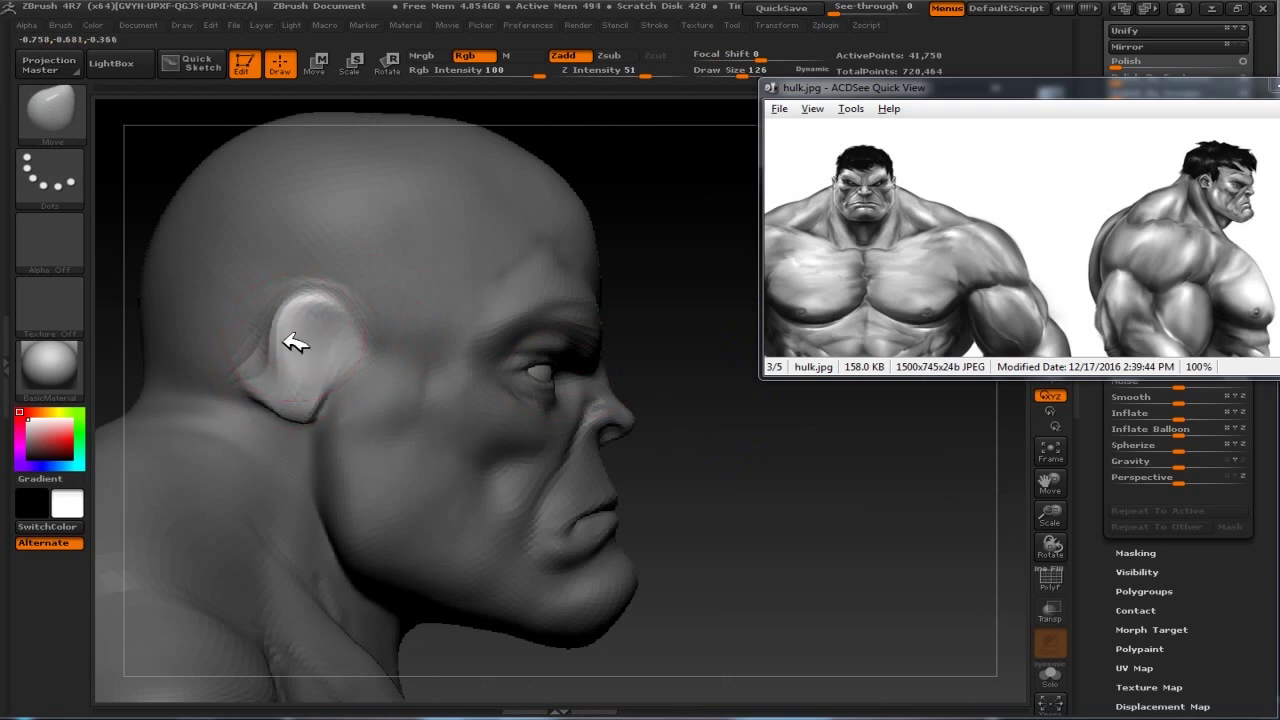
Refine the ear from behind the head, then start saving the project to the Desktop
{"action": "mouse_move", "coordinate": [662, 410]}
{"action": "left_mouse_down"}
{"action": "mouse_move", "coordinate": [323, 251]}
{"action": "mouse_move", "coordinate": [280, 283]}
{"action": "mouse_move", "coordinate": [334, 280]}
{"action": "mouse_move", "coordinate": [487, 315]}
{"action": "mouse_move", "coordinate": [306, 334]}
{"action": "mouse_move", "coordinate": [237, 251]}
{"action": "mouse_move", "coordinate": [651, 324]}
{"action": "left_mouse_up"}
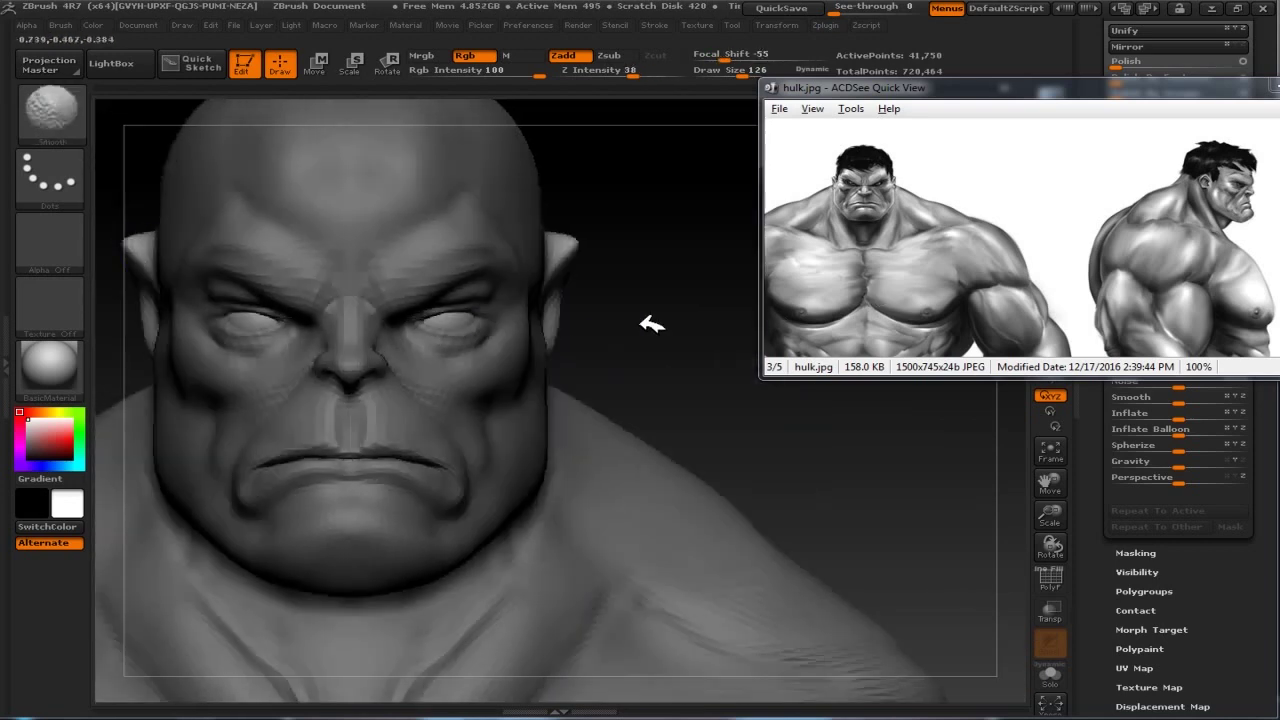
{"action": "mouse_move", "coordinate": [565, 345]}
{"action": "left_mouse_down"}
{"action": "mouse_move", "coordinate": [586, 271]}
{"action": "mouse_move", "coordinate": [657, 337]}
{"action": "mouse_move", "coordinate": [280, 246]}
{"action": "mouse_move", "coordinate": [293, 270]}
{"action": "mouse_move", "coordinate": [737, 288]}
{"action": "mouse_move", "coordinate": [737, 314]}
{"action": "mouse_move", "coordinate": [323, 249]}
{"action": "mouse_move", "coordinate": [230, 309]}
{"action": "left_mouse_up"}
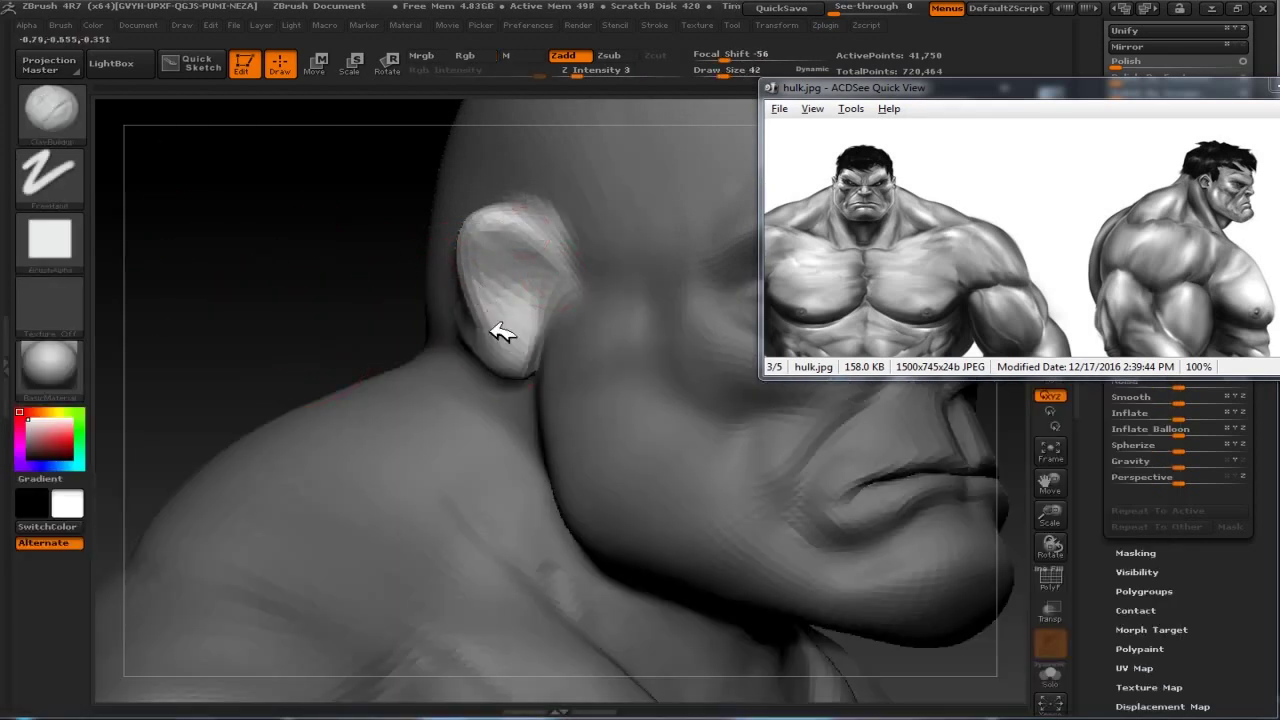
{"action": "right_click_drag", "start_coordinate": [533, 317], "coordinate": [508, 259]}
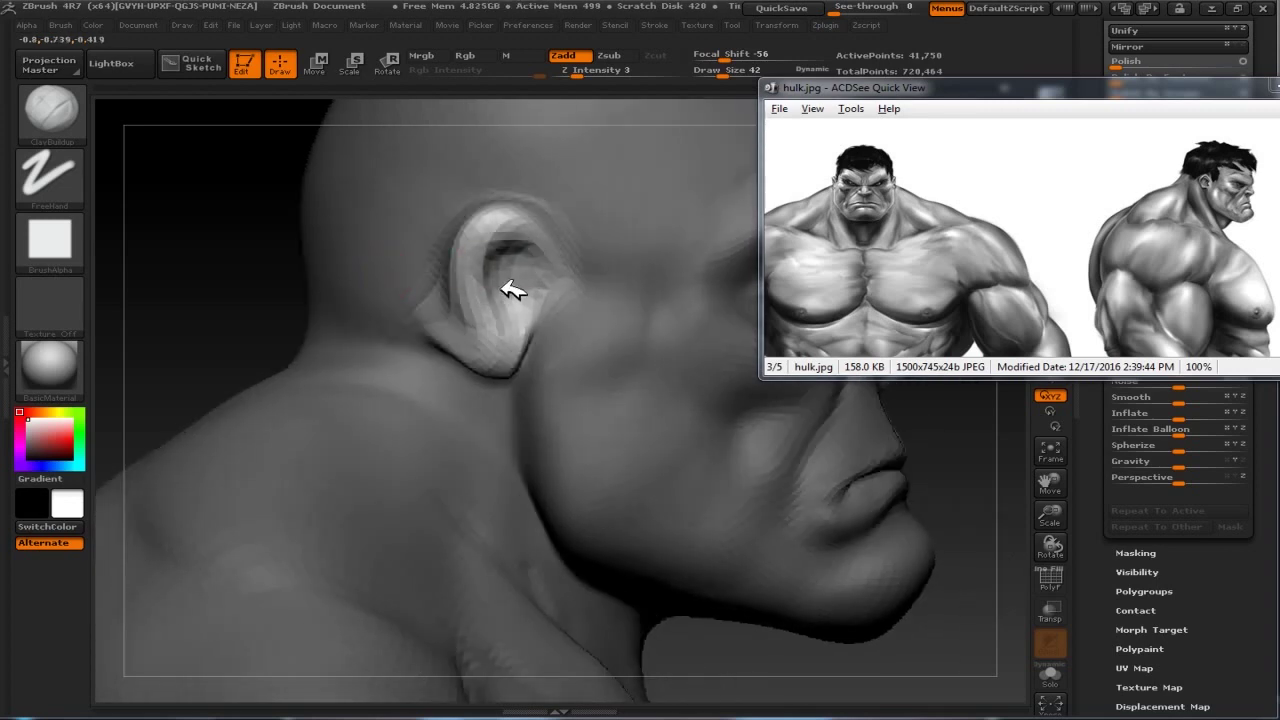
{"action": "mouse_move", "coordinate": [515, 240]}
{"action": "right_mouse_down"}
{"action": "mouse_move", "coordinate": [306, 243]}
{"action": "mouse_move", "coordinate": [797, 491]}
{"action": "mouse_move", "coordinate": [294, 206]}
{"action": "mouse_move", "coordinate": [330, 103]}
{"action": "right_mouse_up"}
{"action": "left_click", "coordinate": [236, 25]}
{"action": "left_click", "coordinate": [370, 40]}
Create a 'hulk basic' folder on the Desktop and save the project as hulk.zpr
{"action": "left_click", "coordinate": [71, 109]}
{"action": "left_click", "coordinate": [150, 63]}
{"action": "type", "text": "ic"}
{"action": "key", "text": "Return"}
{"action": "key", "text": "Return"}
{"action": "type", "text": "hu"}
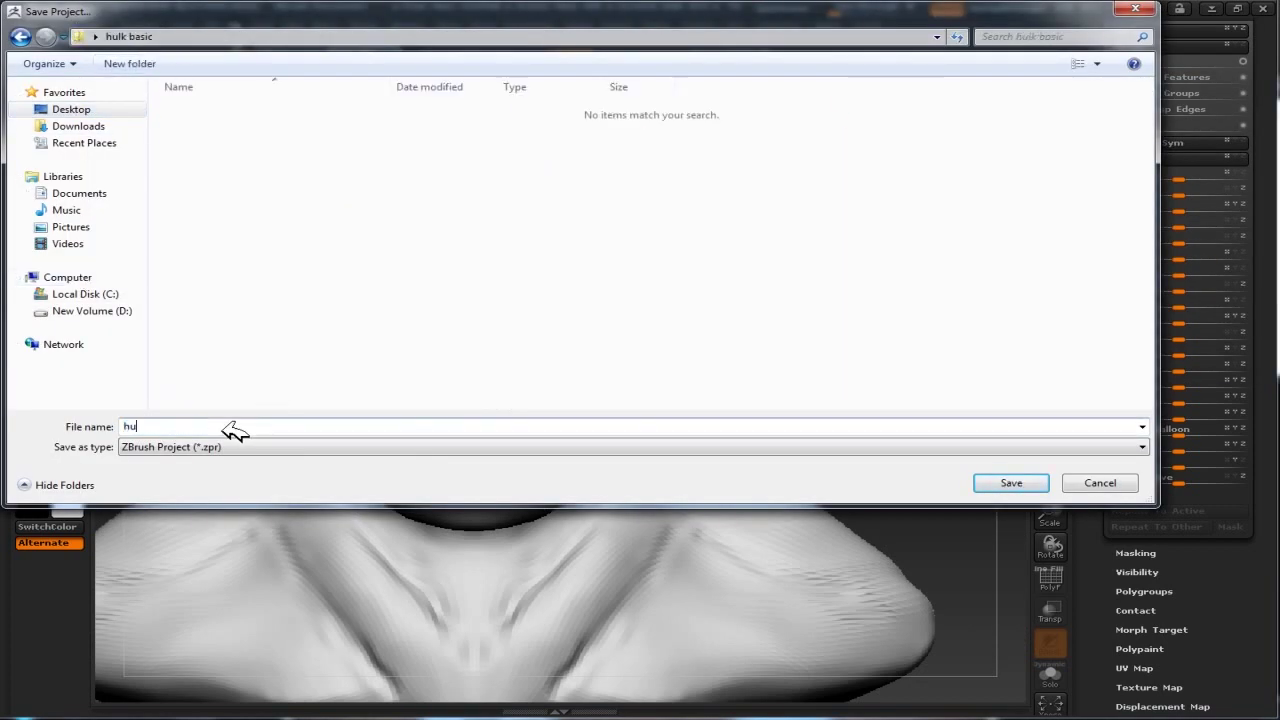
{"action": "type", "text": "lk"}
{"action": "key", "text": "Return"}
{"action": "key", "text": "Return"}
{"action": "left_click", "coordinate": [329, 23]}
{"action": "left_click", "coordinate": [449, 51]}
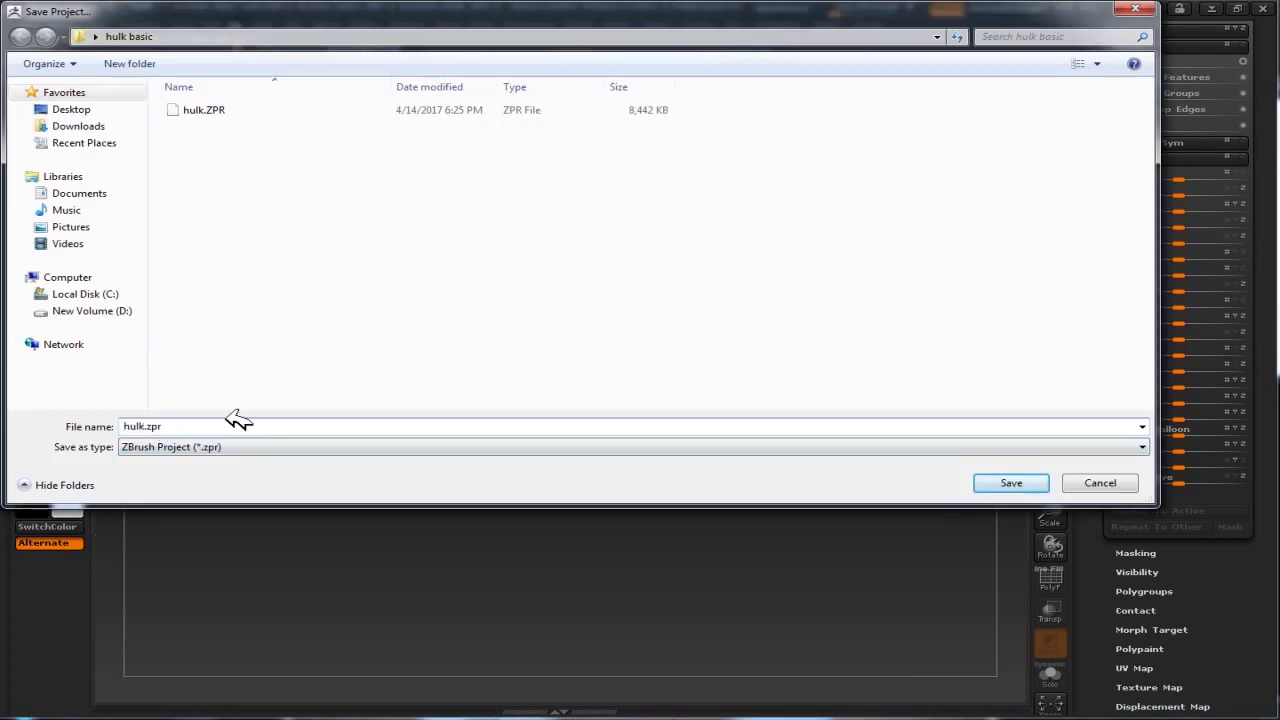
{"action": "key", "text": "Return"}
Retopologize the bust into quads with ZRemesher and show the wireframe
{"action": "left_click", "coordinate": [1155, 140]}
{"action": "left_click", "coordinate": [1157, 402]}
{"action": "key", "text": "shift+f"}
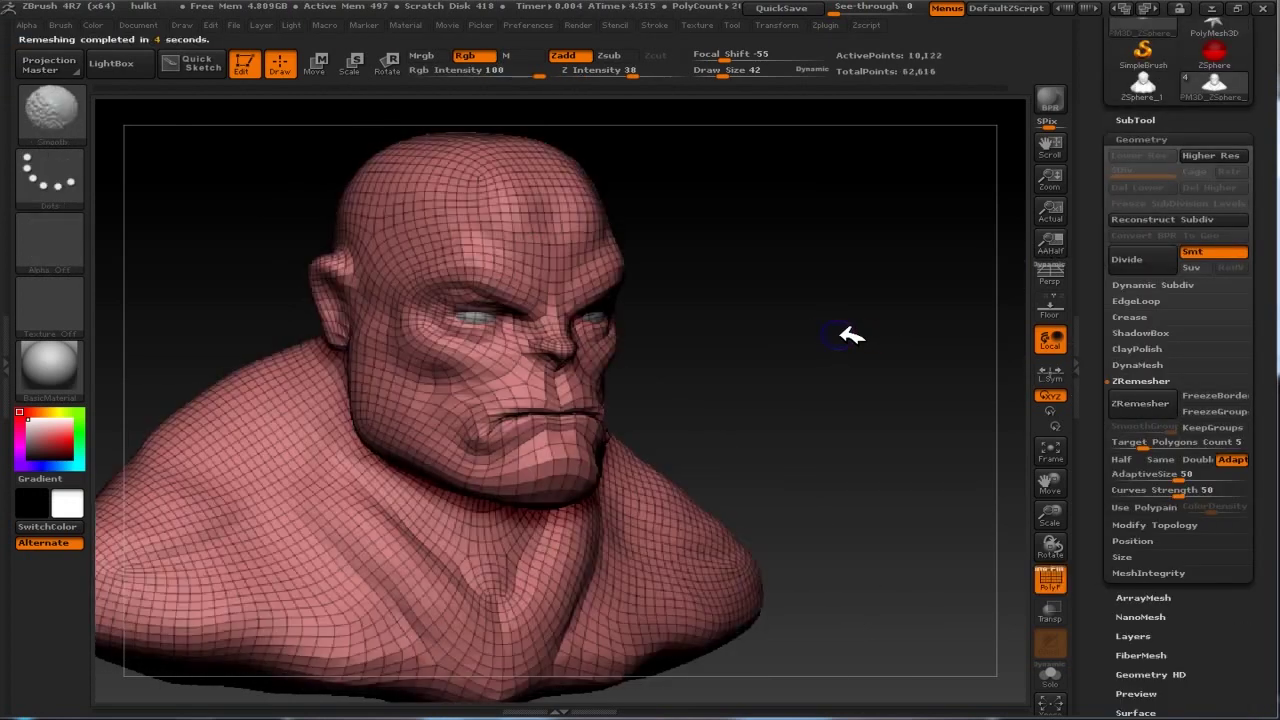
Hide the wireframe and raise the subdivision level to 4
{"action": "key", "text": "shift+f"}
{"action": "left_click_drag", "start_coordinate": [848, 334], "coordinate": [836, 362], "text": "shift"}
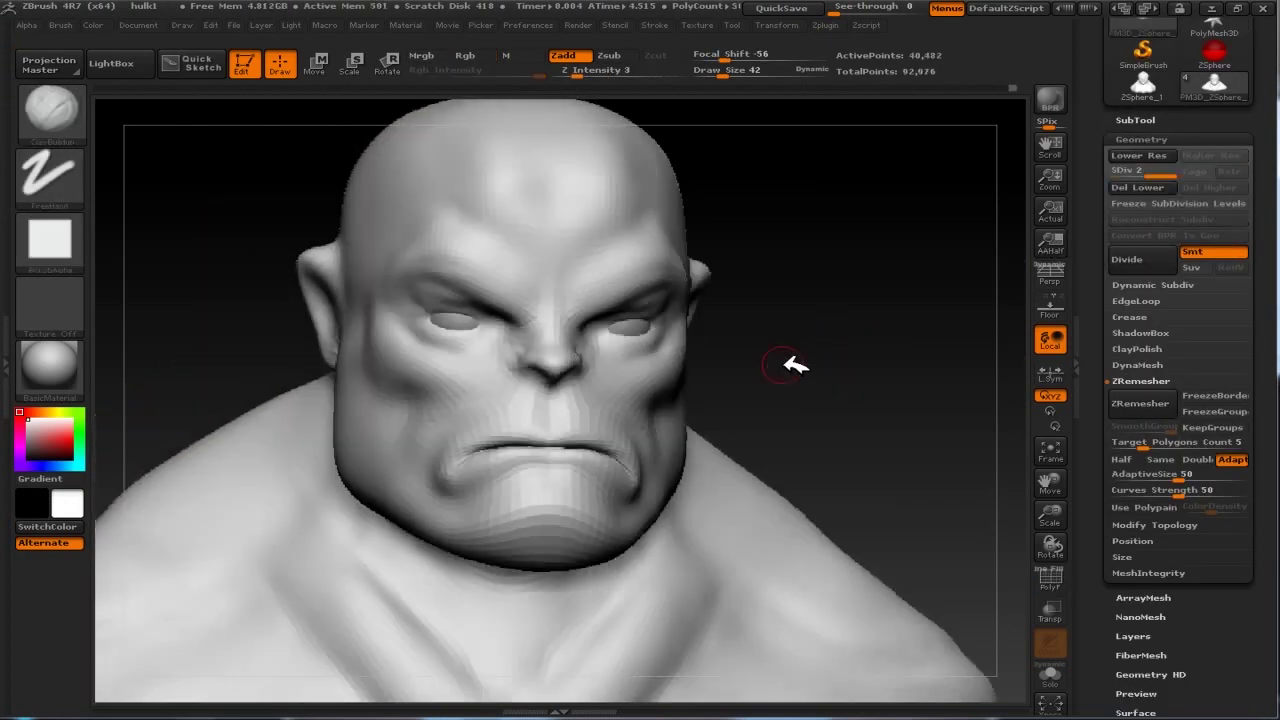
{"action": "left_click_drag", "start_coordinate": [1157, 174], "coordinate": [1160, 186]}
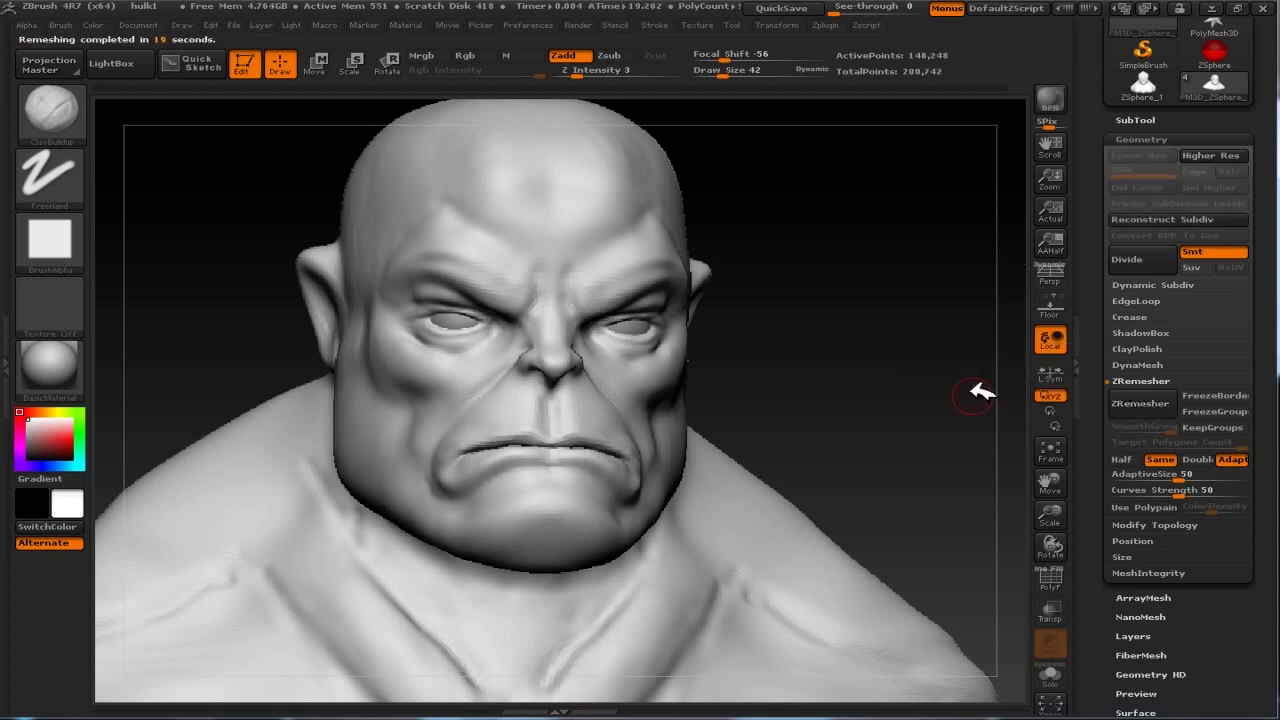
{"action": "left_click_drag", "start_coordinate": [980, 392], "coordinate": [860, 349]}
{"action": "left_click_drag", "start_coordinate": [829, 271], "coordinate": [1014, 509]}
Convert the bust into a DynaMesh at resolution 120 and pick the ClayBuildup brush
{"action": "left_click", "coordinate": [1137, 365]}
{"action": "left_click", "coordinate": [1140, 390]}
{"action": "left_click_drag", "start_coordinate": [960, 340], "coordinate": [897, 334]}
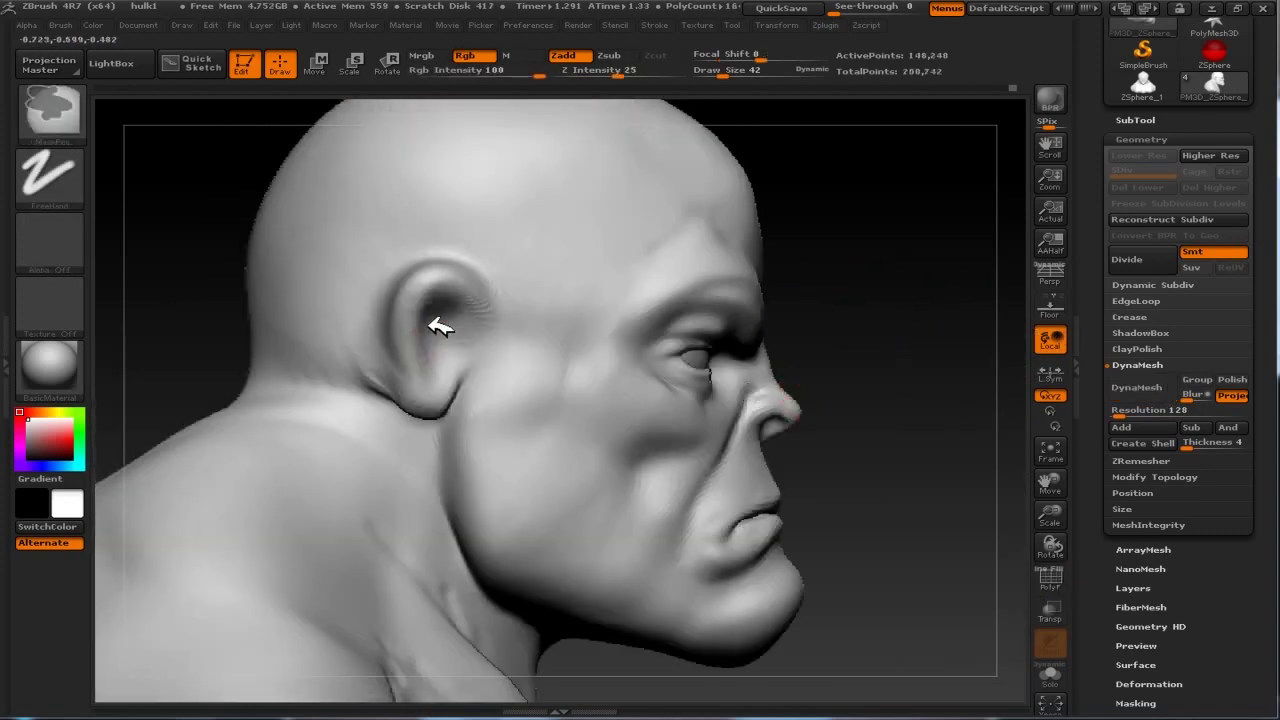
{"action": "key", "text": "b"}
{"action": "key", "text": "c"}
{"action": "key", "text": "b"}
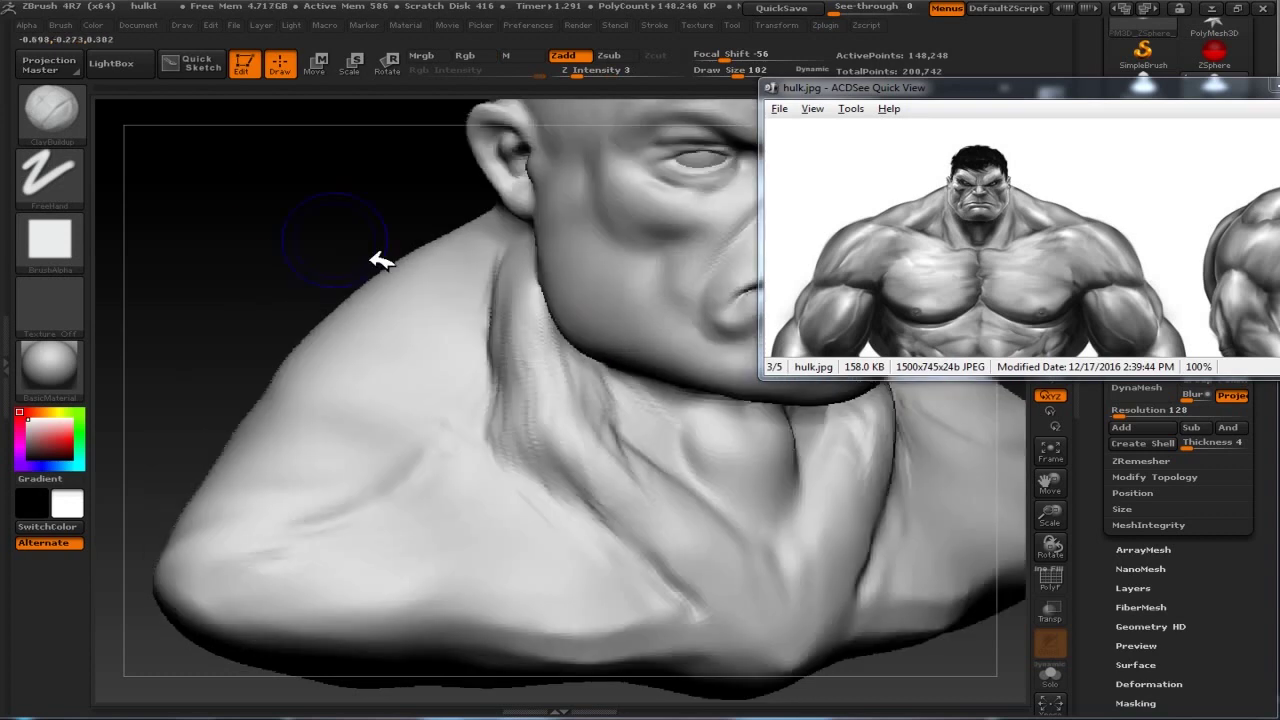
Build up the front trapezius and neck with ClayBuildup strokes
{"action": "left_click_drag", "start_coordinate": [371, 257], "coordinate": [571, 400], "text": "shift"}
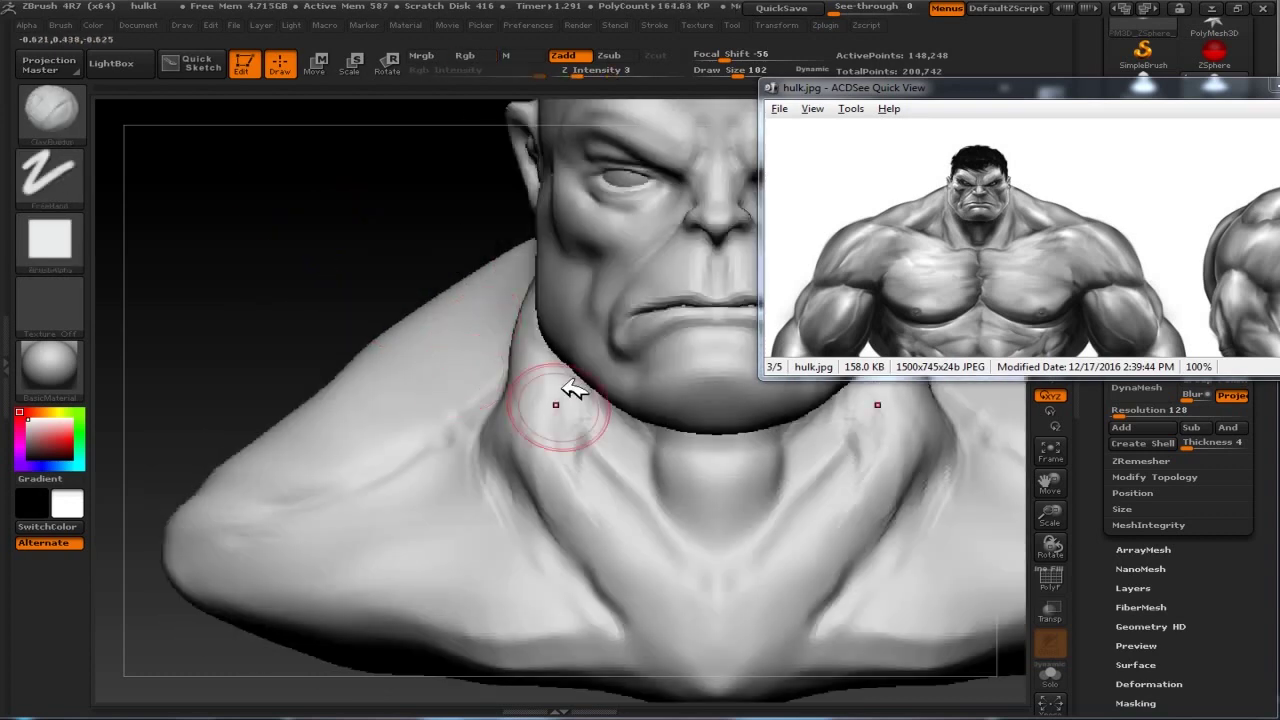
{"action": "mouse_move", "coordinate": [440, 458]}
{"action": "left_mouse_down"}
{"action": "mouse_move", "coordinate": [434, 531]}
{"action": "mouse_move", "coordinate": [532, 347]}
{"action": "left_mouse_up"}
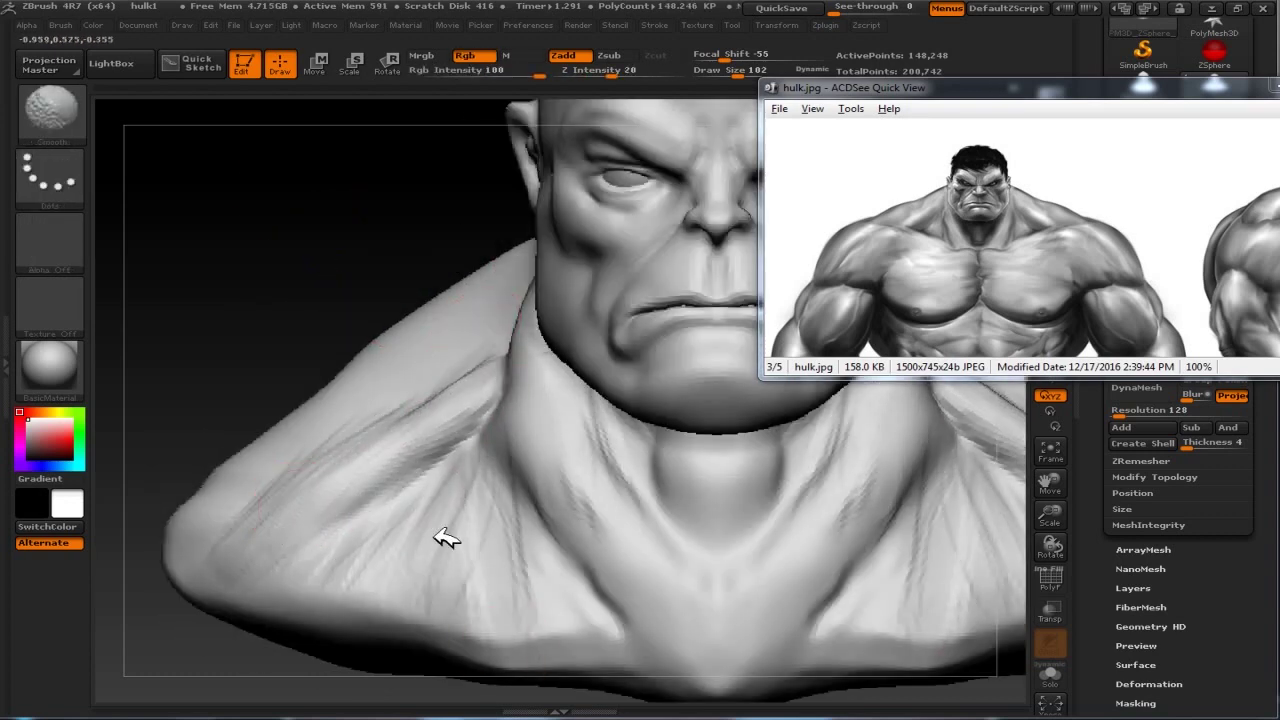
{"action": "left_click_drag", "start_coordinate": [443, 534], "coordinate": [414, 449]}
{"action": "mouse_move", "coordinate": [400, 617]}
{"action": "left_mouse_down", "text": "shift"}
{"action": "mouse_move", "coordinate": [836, 556]}
{"action": "mouse_move", "coordinate": [414, 377]}
{"action": "mouse_move", "coordinate": [351, 314]}
{"action": "mouse_move", "coordinate": [787, 538]}
{"action": "left_mouse_up", "text": "shift"}
{"action": "mouse_move", "coordinate": [410, 526]}
{"action": "left_mouse_down"}
{"action": "mouse_move", "coordinate": [424, 492]}
{"action": "mouse_move", "coordinate": [450, 484]}
{"action": "left_mouse_up"}
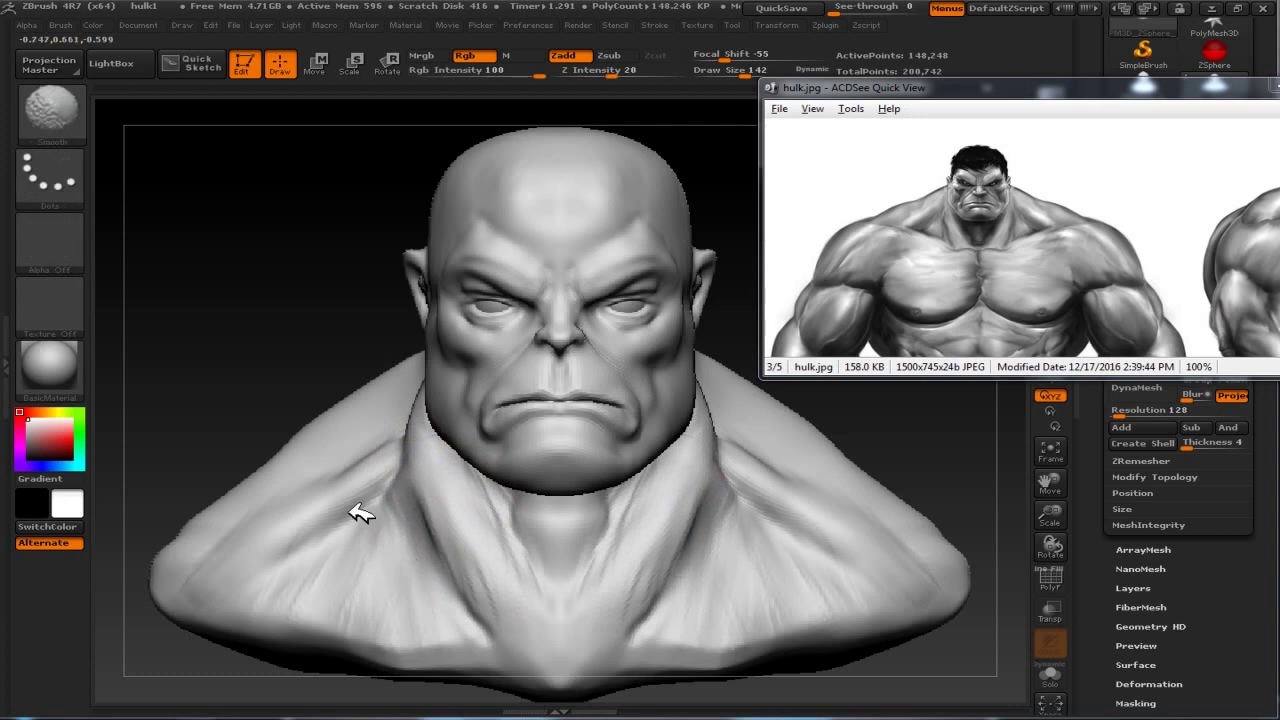
{"action": "mouse_move", "coordinate": [960, 505]}
{"action": "left_mouse_down"}
{"action": "mouse_move", "coordinate": [910, 476]}
{"action": "mouse_move", "coordinate": [531, 360]}
{"action": "mouse_move", "coordinate": [557, 349]}
{"action": "mouse_move", "coordinate": [575, 392]}
{"action": "left_mouse_up"}
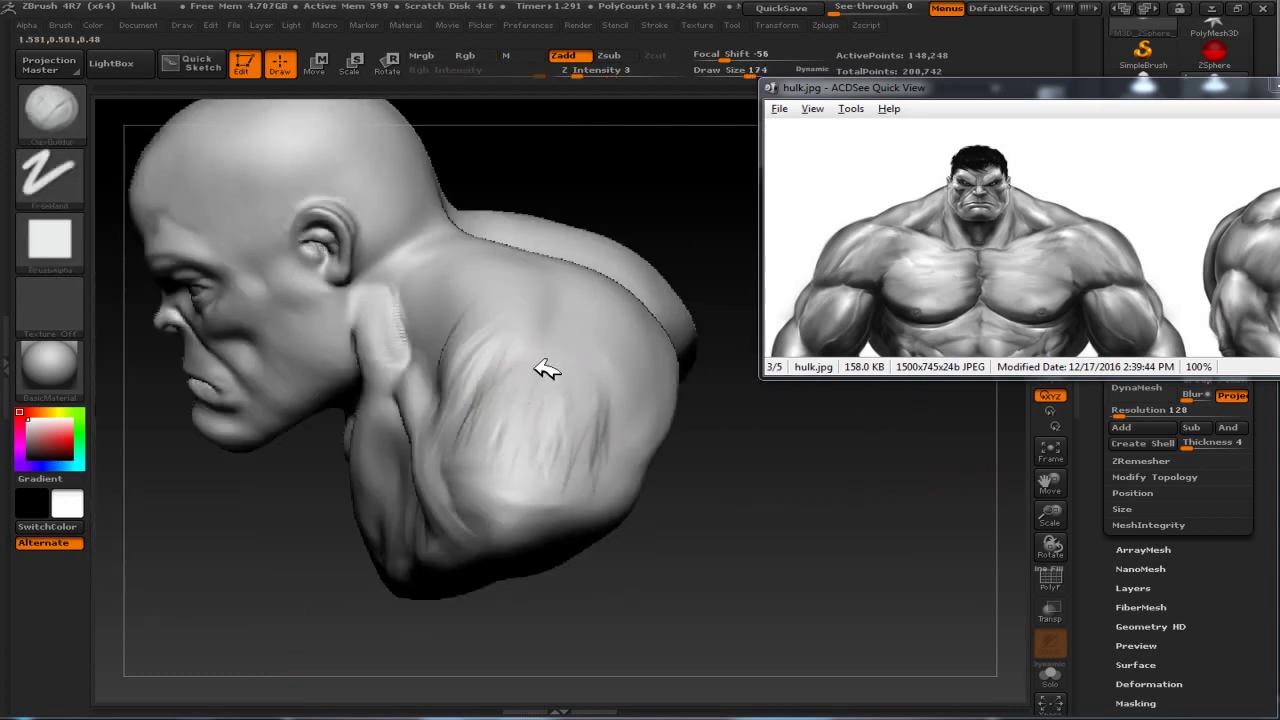
{"action": "left_click_drag", "start_coordinate": [568, 448], "coordinate": [843, 523]}
Add clay strokes to the back trapezius and shoulder, following the back-view reference
{"action": "mouse_move", "coordinate": [400, 372]}
{"action": "left_mouse_down"}
{"action": "mouse_move", "coordinate": [380, 277]}
{"action": "mouse_move", "coordinate": [786, 449]}
{"action": "mouse_move", "coordinate": [283, 457]}
{"action": "left_mouse_up"}
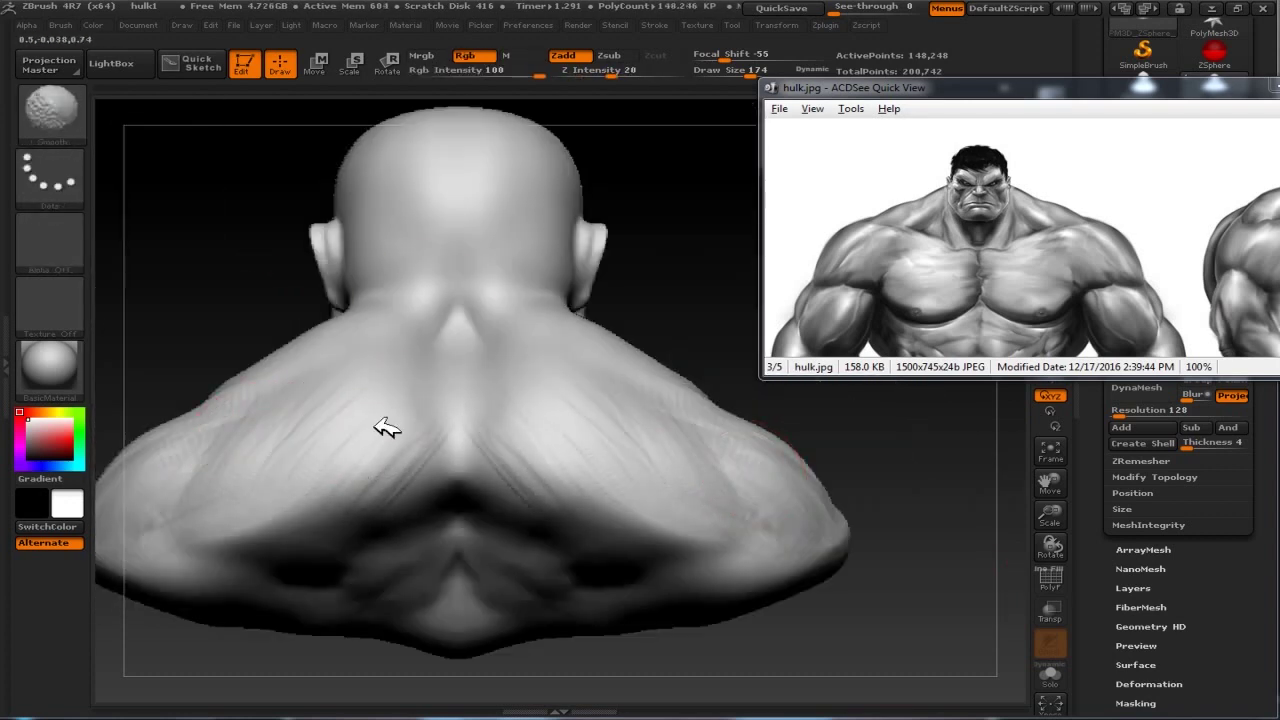
{"action": "left_click_drag", "start_coordinate": [1140, 250], "coordinate": [734, 283]}
{"action": "left_click_drag", "start_coordinate": [377, 343], "coordinate": [453, 316], "text": "alt"}
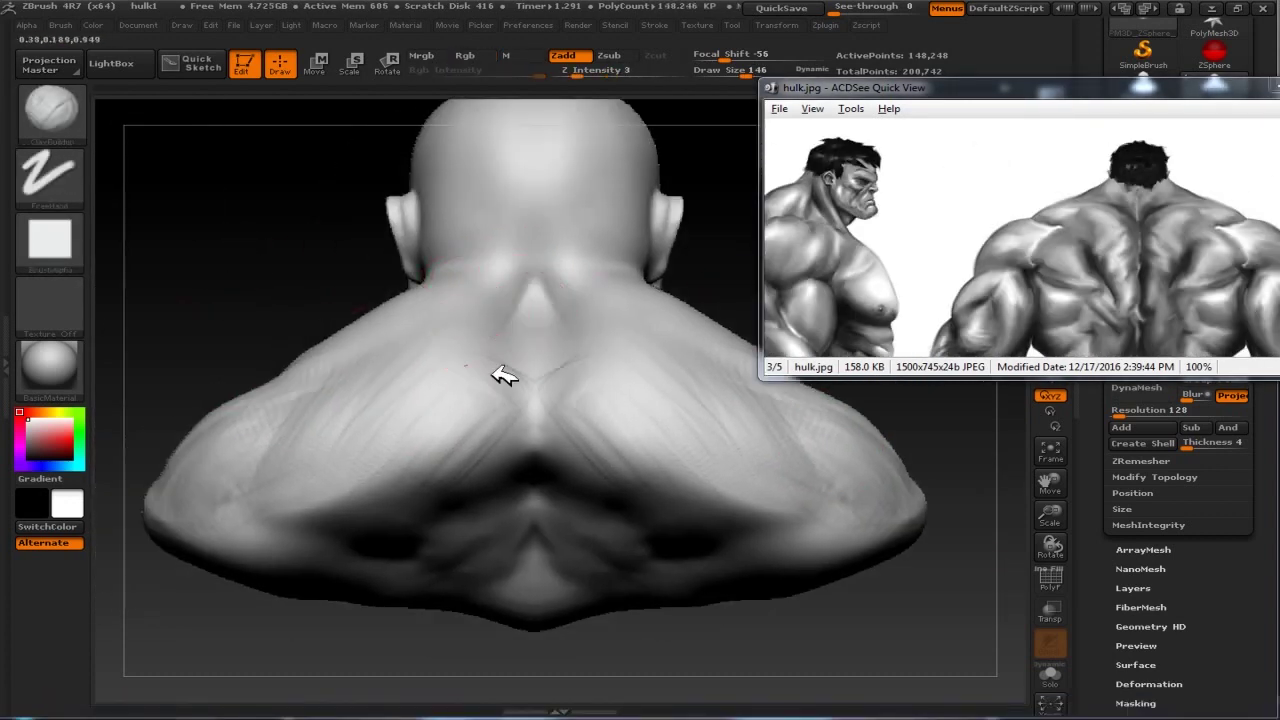
{"action": "left_click_drag", "start_coordinate": [484, 449], "coordinate": [327, 463]}
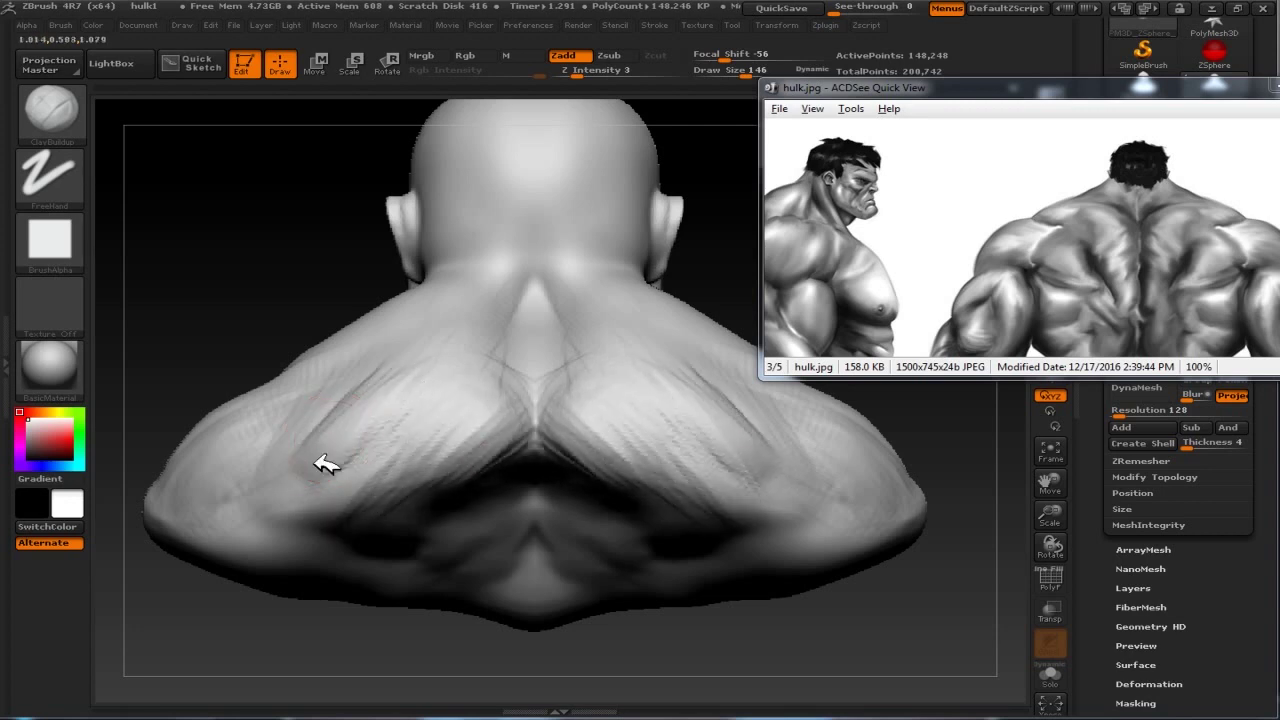
{"action": "mouse_move", "coordinate": [336, 396]}
{"action": "left_mouse_down"}
{"action": "mouse_move", "coordinate": [263, 466]}
{"action": "mouse_move", "coordinate": [383, 486]}
{"action": "left_mouse_up"}
{"action": "mouse_move", "coordinate": [365, 343]}
{"action": "left_mouse_down"}
{"action": "mouse_move", "coordinate": [486, 351]}
{"action": "mouse_move", "coordinate": [471, 466]}
{"action": "mouse_move", "coordinate": [477, 414]}
{"action": "mouse_move", "coordinate": [400, 332]}
{"action": "mouse_move", "coordinate": [471, 386]}
{"action": "mouse_move", "coordinate": [400, 277]}
{"action": "mouse_move", "coordinate": [614, 300]}
{"action": "left_mouse_up"}
Carve muscle detail into the left trapezius with the Standard brush and smooth the ridges
{"action": "key", "text": "b"}
{"action": "left_click", "coordinate": [403, 334]}
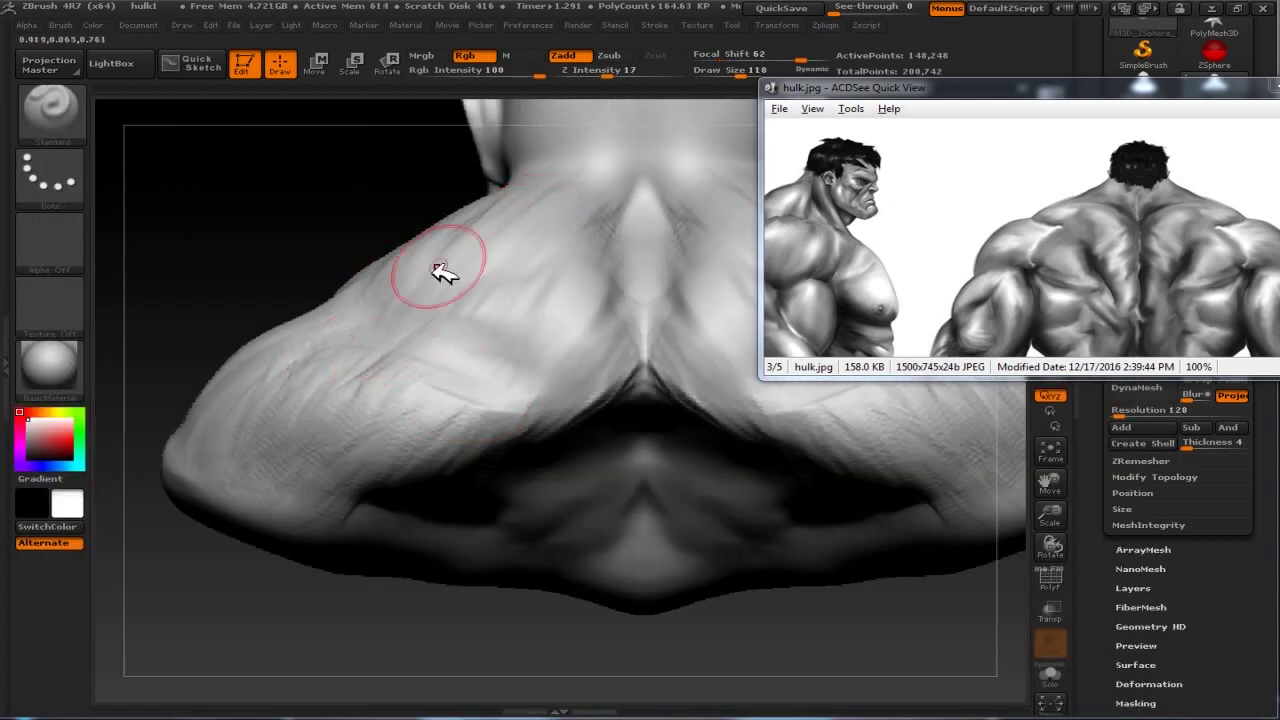
{"action": "mouse_move", "coordinate": [310, 380]}
{"action": "left_mouse_down"}
{"action": "mouse_move", "coordinate": [425, 297]}
{"action": "mouse_move", "coordinate": [409, 323]}
{"action": "mouse_move", "coordinate": [300, 337]}
{"action": "mouse_move", "coordinate": [386, 214]}
{"action": "left_mouse_up"}
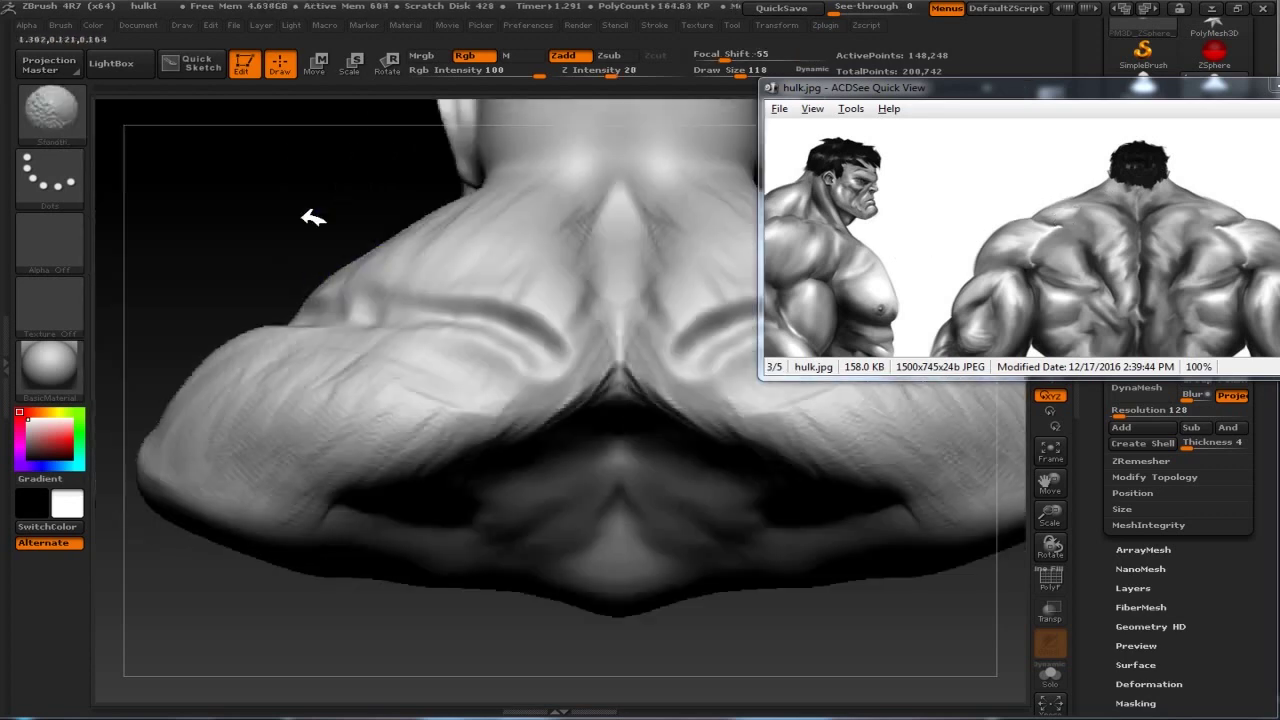
{"action": "left_click_drag", "start_coordinate": [600, 380], "coordinate": [369, 291], "text": "shift"}
{"action": "left_click_drag", "start_coordinate": [527, 250], "coordinate": [471, 323]}
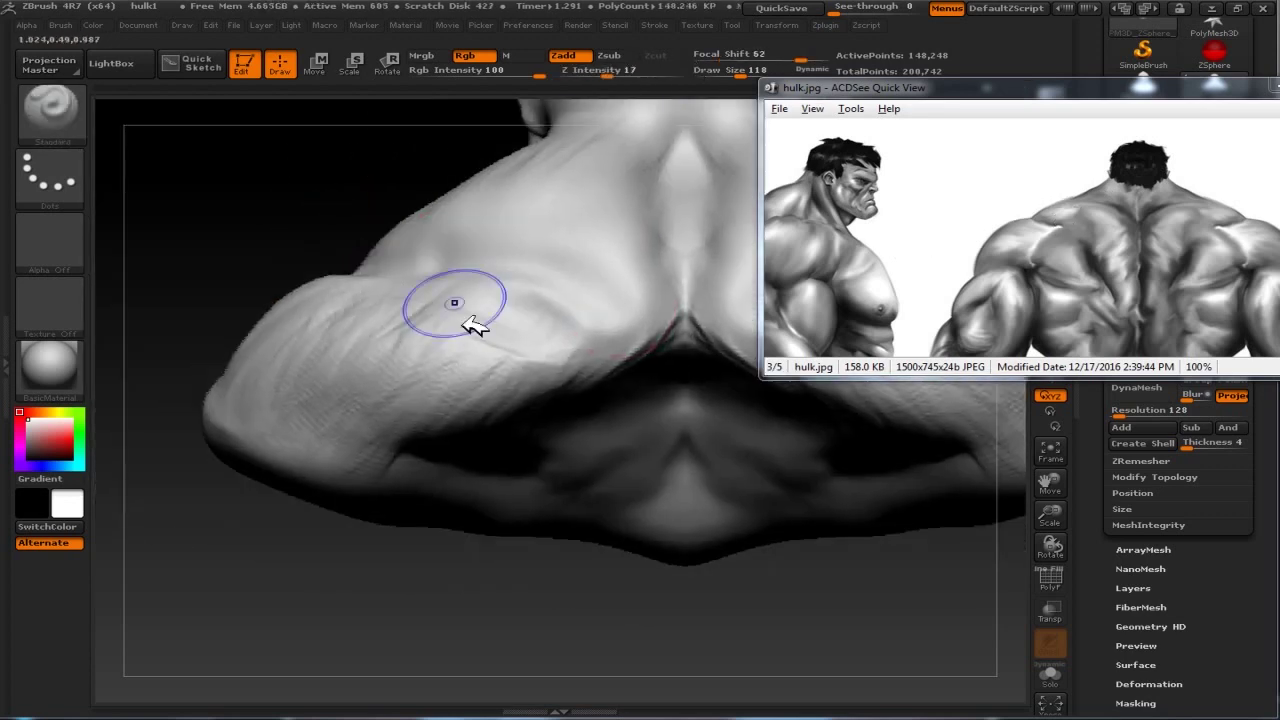
{"action": "key", "text": "b"}
{"action": "key", "text": "c"}
{"action": "key", "text": "b"}
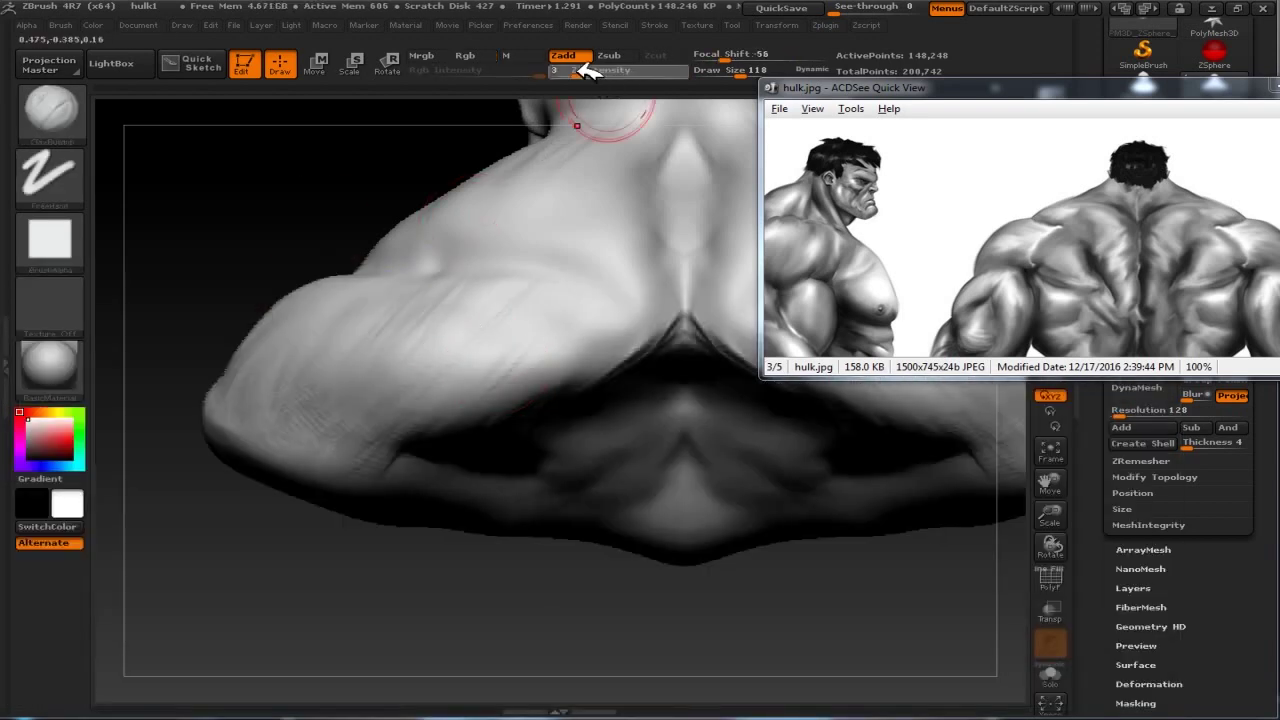
{"action": "mouse_move", "coordinate": [280, 214]}
{"action": "left_mouse_down"}
{"action": "mouse_move", "coordinate": [580, 609]}
{"action": "mouse_move", "coordinate": [275, 313]}
{"action": "mouse_move", "coordinate": [297, 266]}
{"action": "left_mouse_up"}
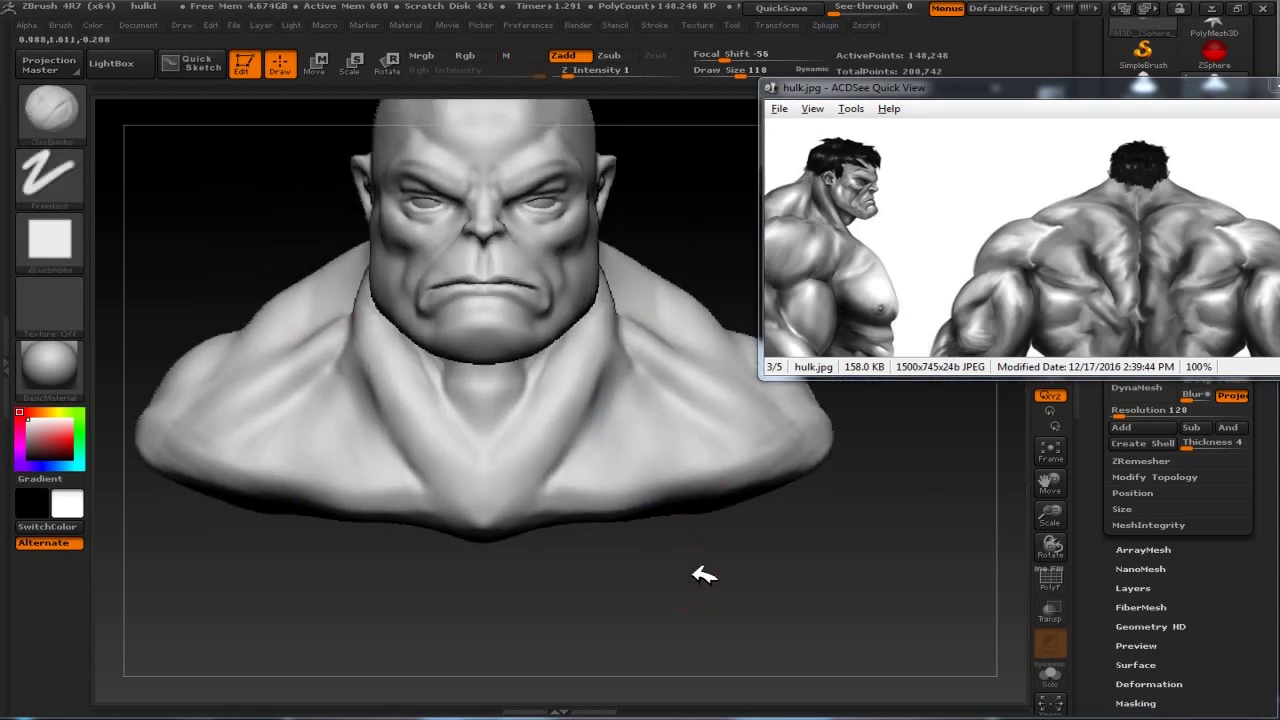
Sculpt mirrored ClayBuildup streaks across the back trapezius, checking from rear and left side views
{"action": "left_click_drag", "start_coordinate": [700, 577], "coordinate": [600, 348]}
{"action": "mouse_move", "coordinate": [650, 485]}
{"action": "left_mouse_down"}
{"action": "mouse_move", "coordinate": [520, 337]}
{"action": "mouse_move", "coordinate": [503, 364]}
{"action": "mouse_move", "coordinate": [737, 214]}
{"action": "mouse_move", "coordinate": [608, 443]}
{"action": "left_mouse_up"}
{"action": "mouse_move", "coordinate": [363, 371]}
{"action": "left_mouse_down", "text": "shift"}
{"action": "mouse_move", "coordinate": [480, 508]}
{"action": "mouse_move", "coordinate": [466, 363]}
{"action": "mouse_move", "coordinate": [523, 366]}
{"action": "mouse_move", "coordinate": [443, 343]}
{"action": "mouse_move", "coordinate": [368, 443]}
{"action": "mouse_move", "coordinate": [646, 449]}
{"action": "mouse_move", "coordinate": [346, 274]}
{"action": "left_mouse_up", "text": "shift"}
{"action": "mouse_move", "coordinate": [677, 457]}
{"action": "left_mouse_down"}
{"action": "mouse_move", "coordinate": [614, 346]}
{"action": "mouse_move", "coordinate": [686, 223]}
{"action": "left_mouse_up"}
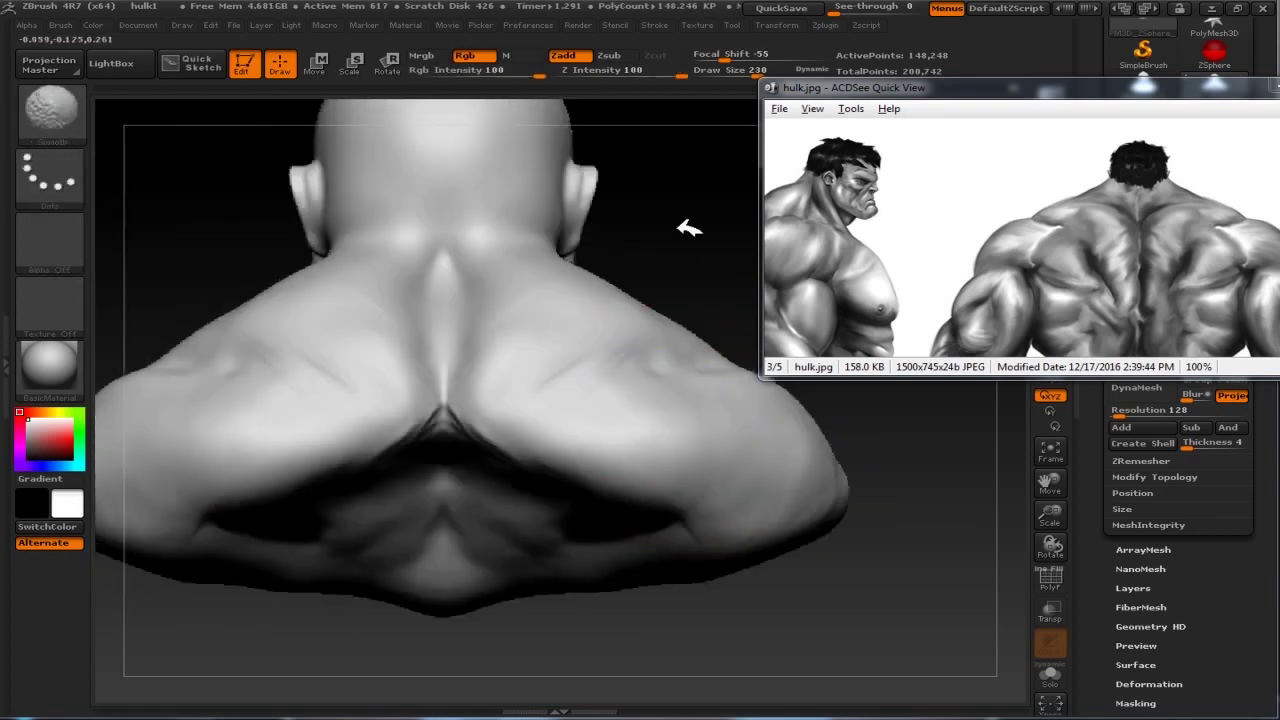
{"action": "left_click_drag", "start_coordinate": [158, 385], "coordinate": [233, 351]}
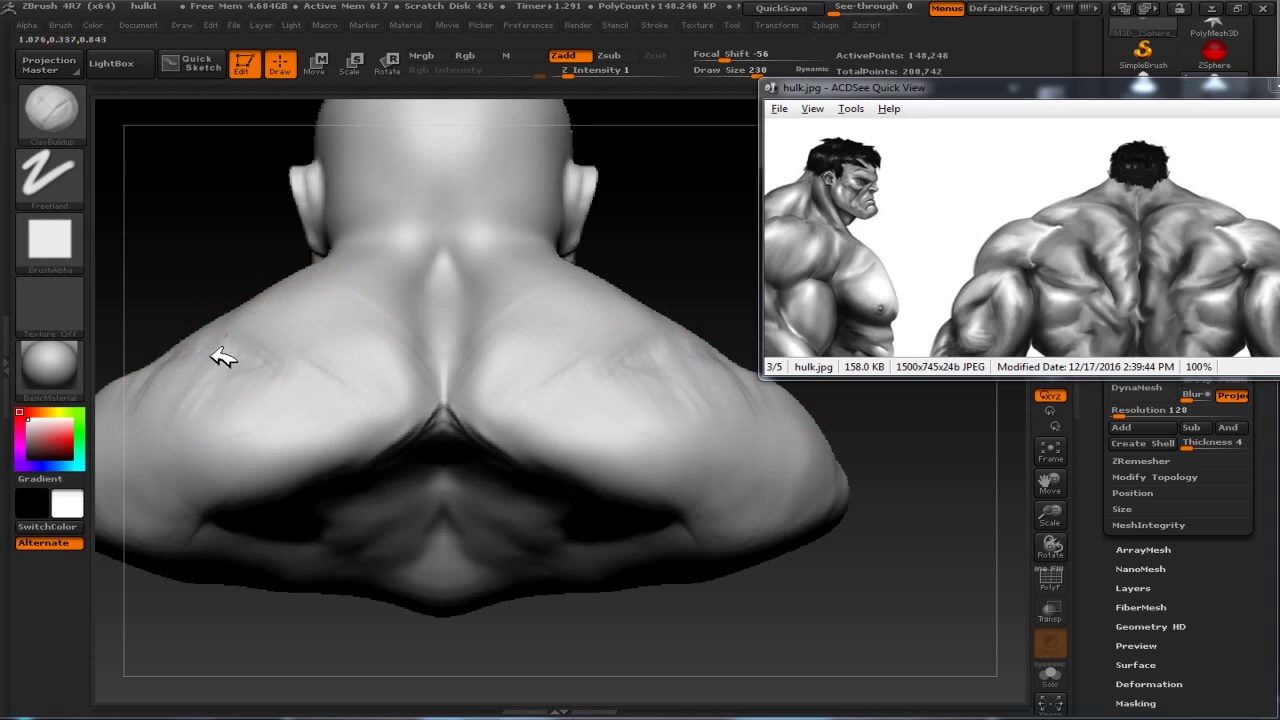
{"action": "left_click_drag", "start_coordinate": [237, 408], "coordinate": [203, 410]}
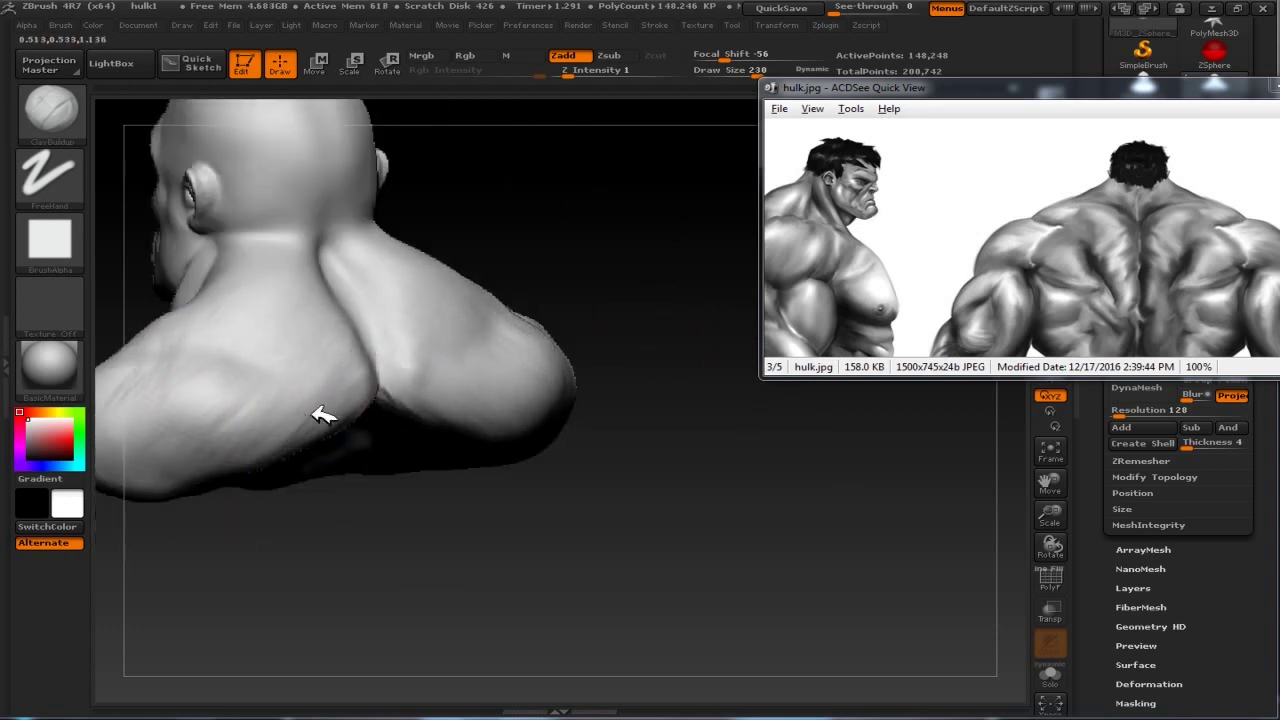
{"action": "left_click_drag", "start_coordinate": [671, 206], "coordinate": [357, 378]}
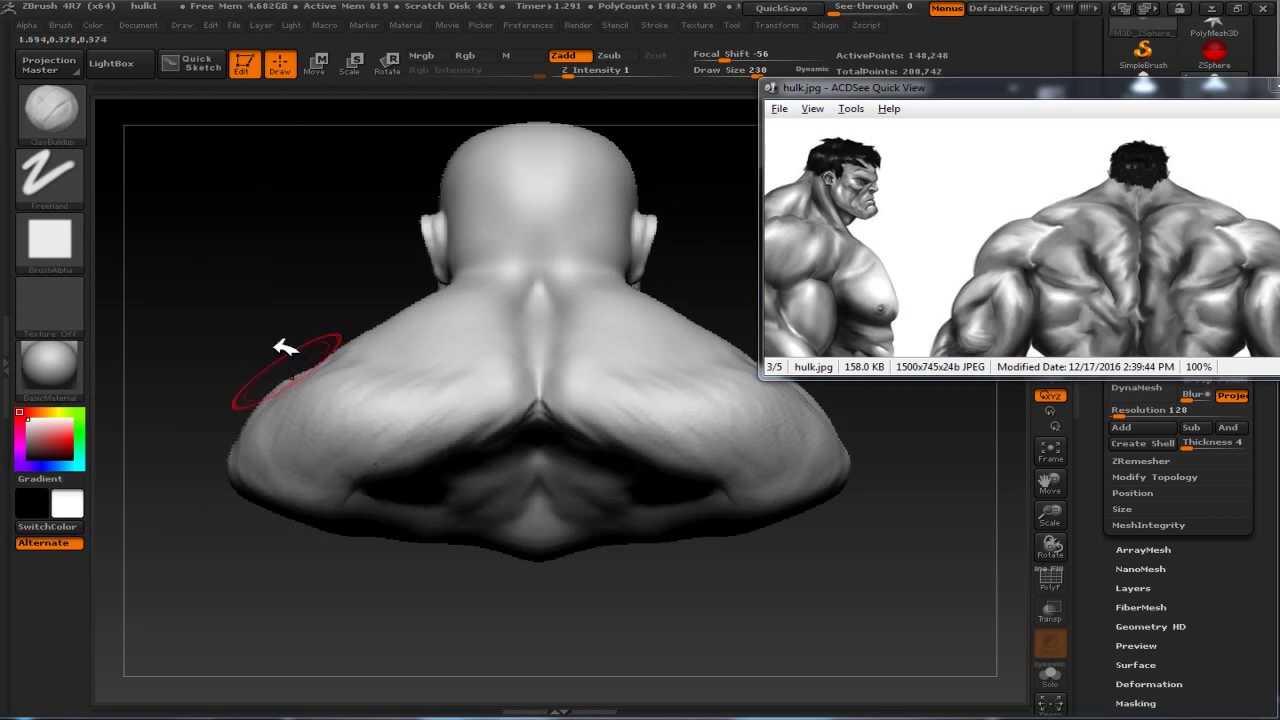
{"action": "left_click_drag", "start_coordinate": [470, 418], "coordinate": [586, 429], "text": "shift"}
{"action": "mouse_move", "coordinate": [586, 286]}
{"action": "left_mouse_down"}
{"action": "mouse_move", "coordinate": [329, 286]}
{"action": "mouse_move", "coordinate": [671, 245]}
{"action": "mouse_move", "coordinate": [381, 235]}
{"action": "left_mouse_up"}
{"action": "left_click_drag", "start_coordinate": [393, 257], "coordinate": [500, 343]}
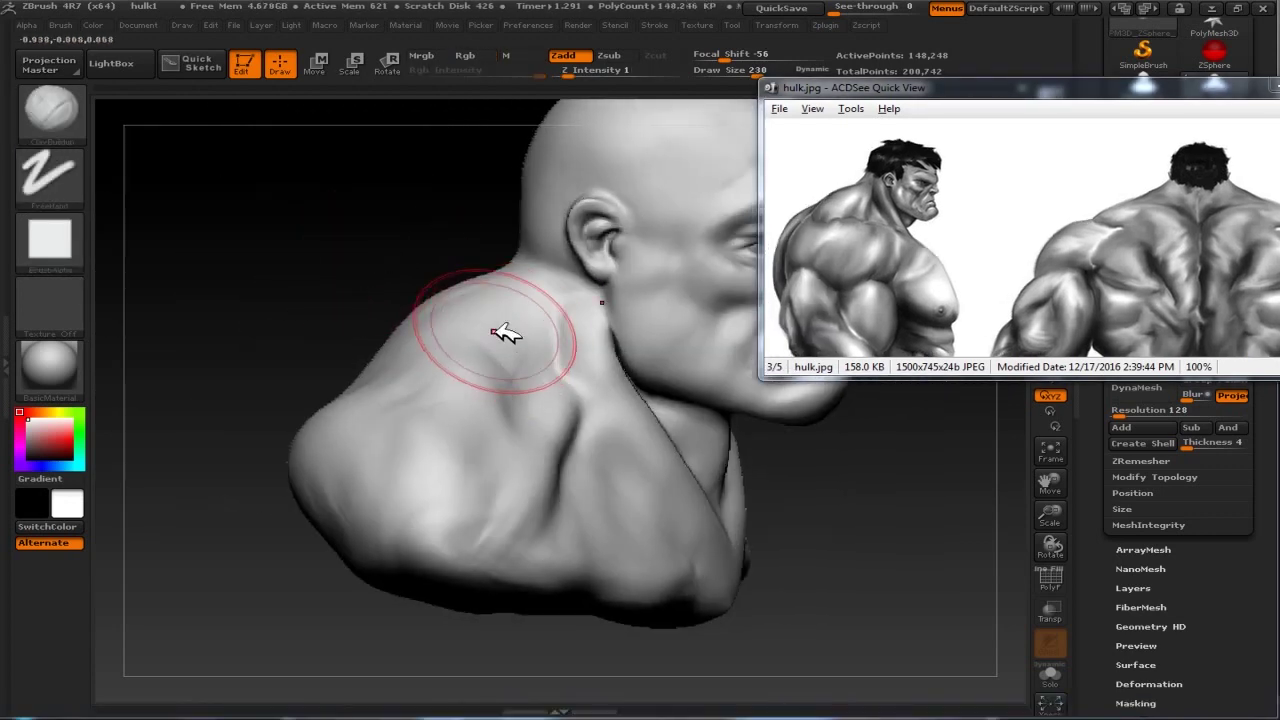
Pull the lower chest outward with the Move brush
{"action": "left_click_drag", "start_coordinate": [309, 251], "coordinate": [503, 380]}
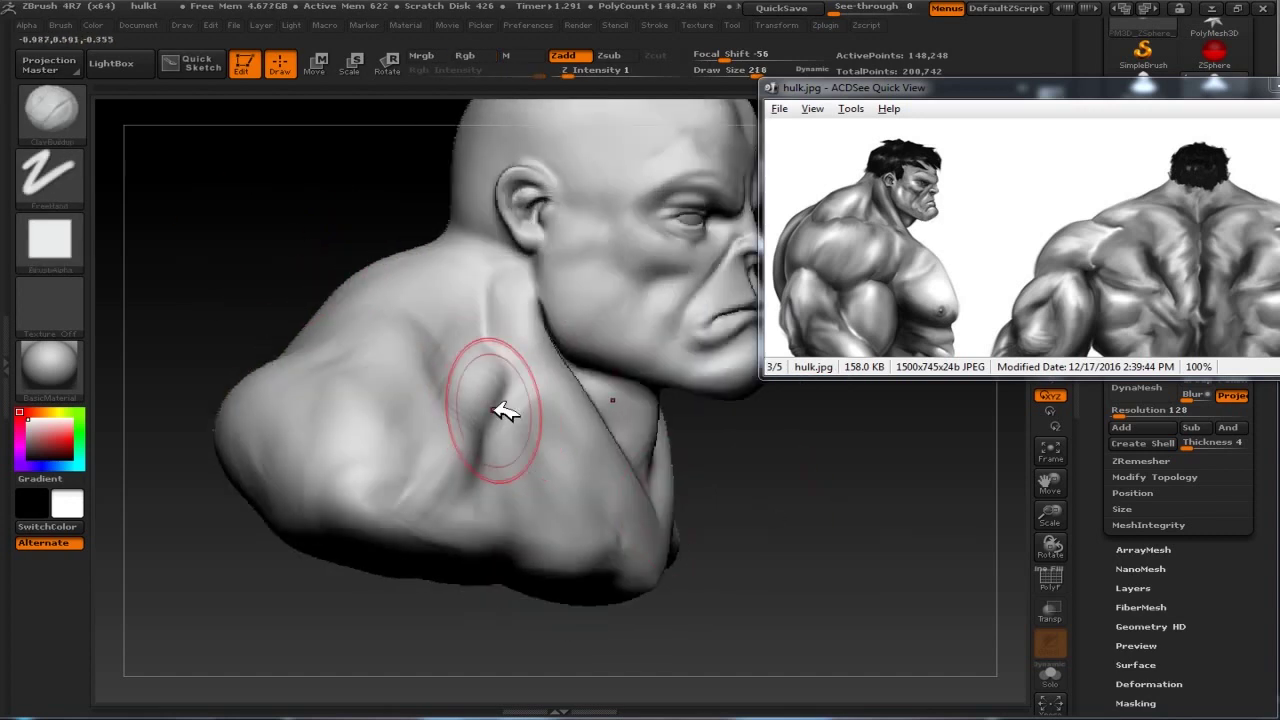
{"action": "mouse_move", "coordinate": [337, 300]}
{"action": "left_mouse_down"}
{"action": "mouse_move", "coordinate": [280, 289]}
{"action": "mouse_move", "coordinate": [400, 337]}
{"action": "left_mouse_up"}
{"action": "mouse_move", "coordinate": [443, 375]}
{"action": "left_mouse_down"}
{"action": "mouse_move", "coordinate": [814, 514]}
{"action": "mouse_move", "coordinate": [429, 423]}
{"action": "mouse_move", "coordinate": [752, 452]}
{"action": "left_mouse_up"}
{"action": "key", "text": "b"}
{"action": "key", "text": "m"}
{"action": "key", "text": "v"}
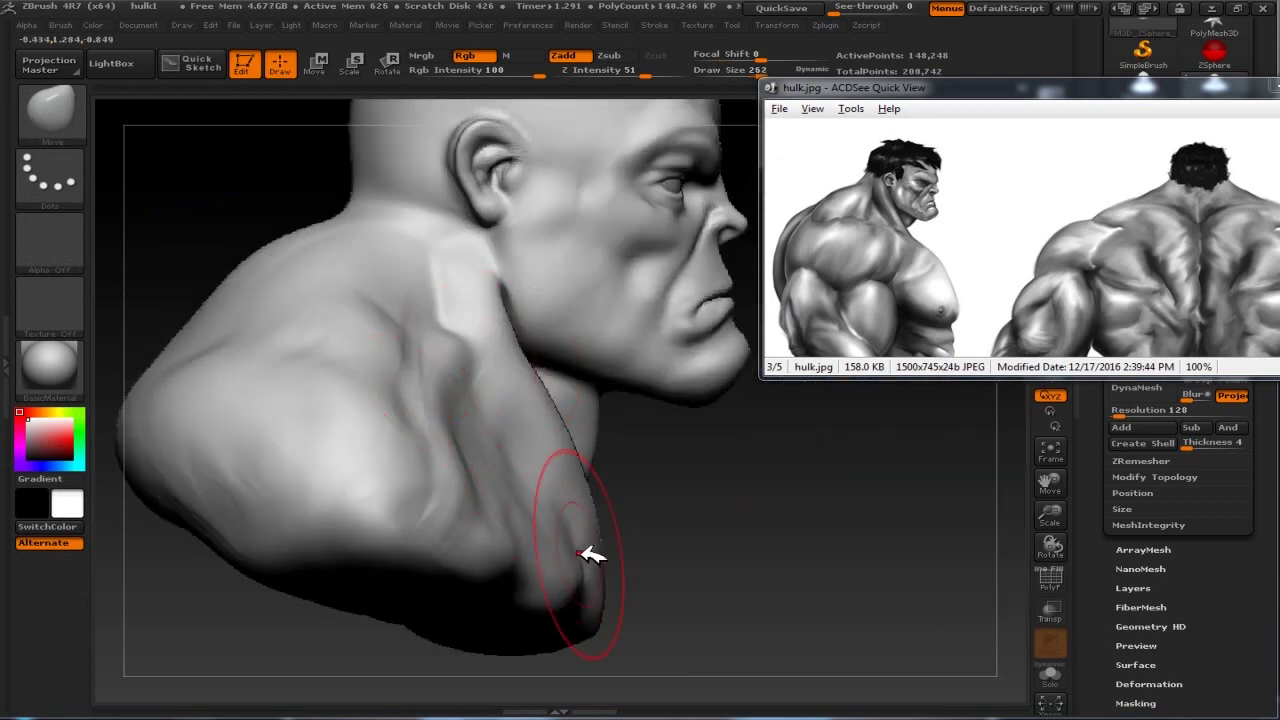
{"action": "left_click_drag", "start_coordinate": [595, 575], "coordinate": [615, 515]}
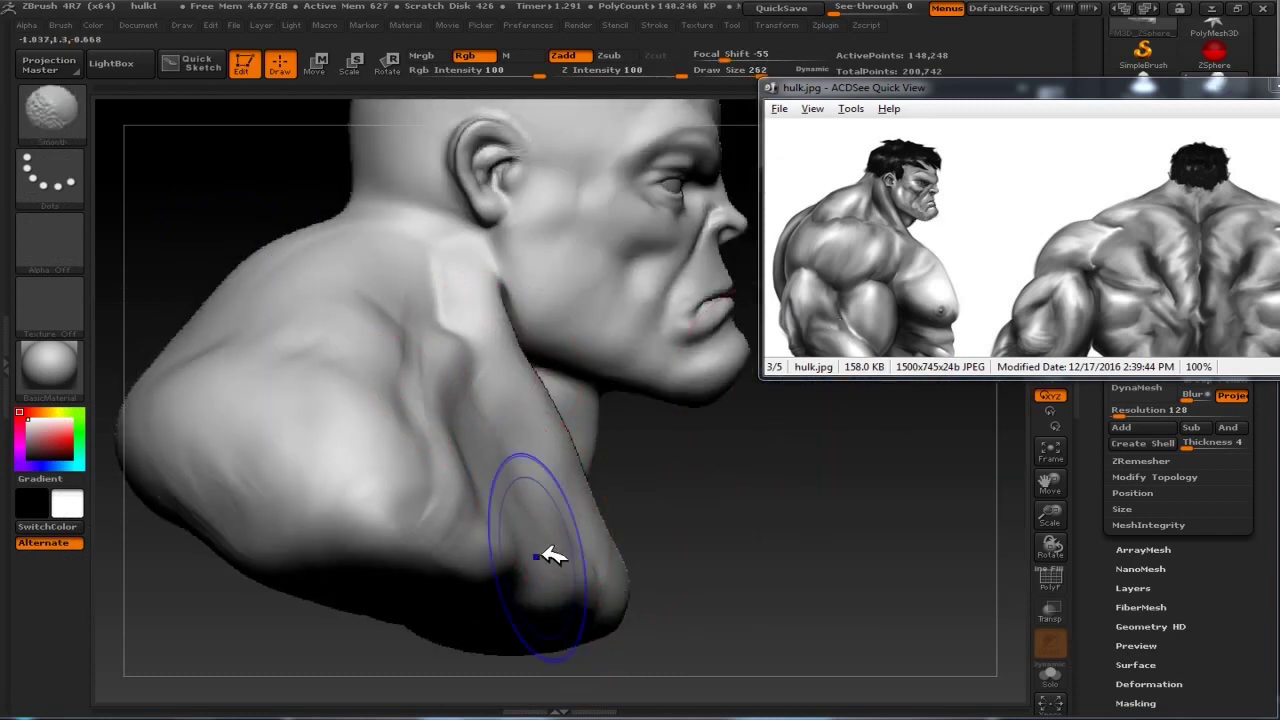
Deepen the neck groove and build up shoulder muscle with the Standard brush
{"action": "key", "text": "b"}
{"action": "key", "text": "s"}
{"action": "key", "text": "t"}
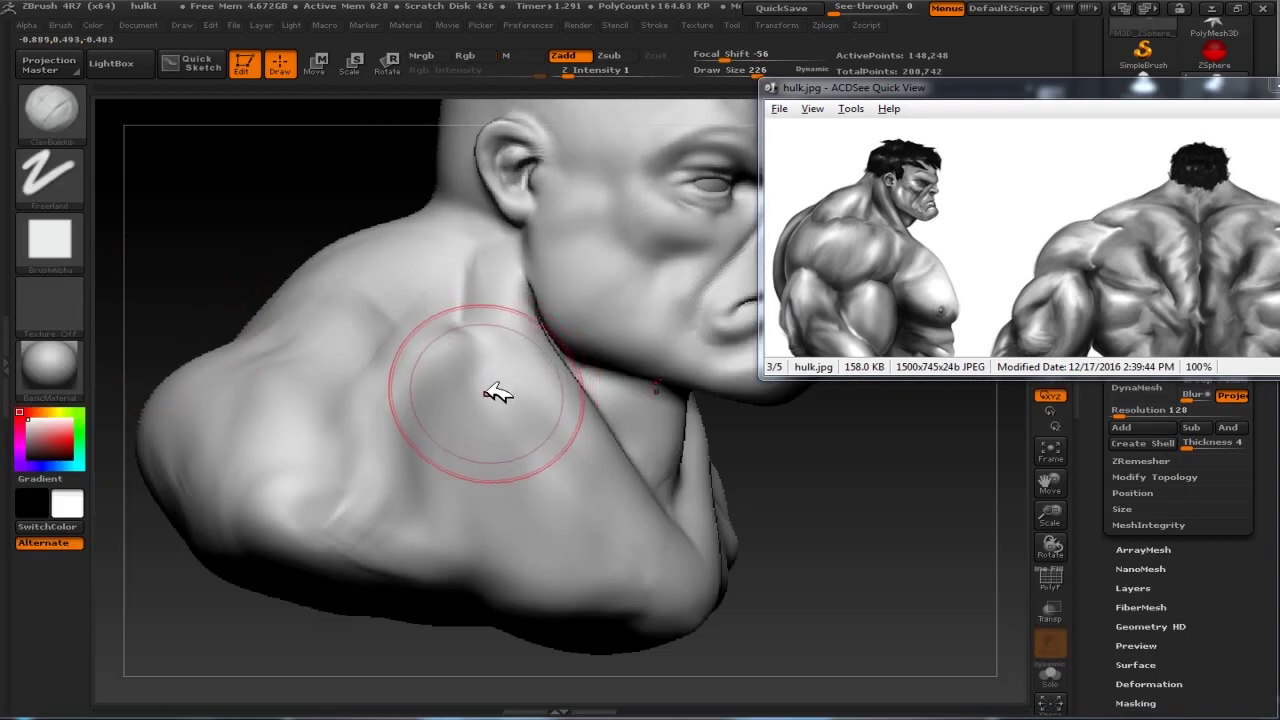
{"action": "left_click_drag", "start_coordinate": [470, 313], "coordinate": [465, 337]}
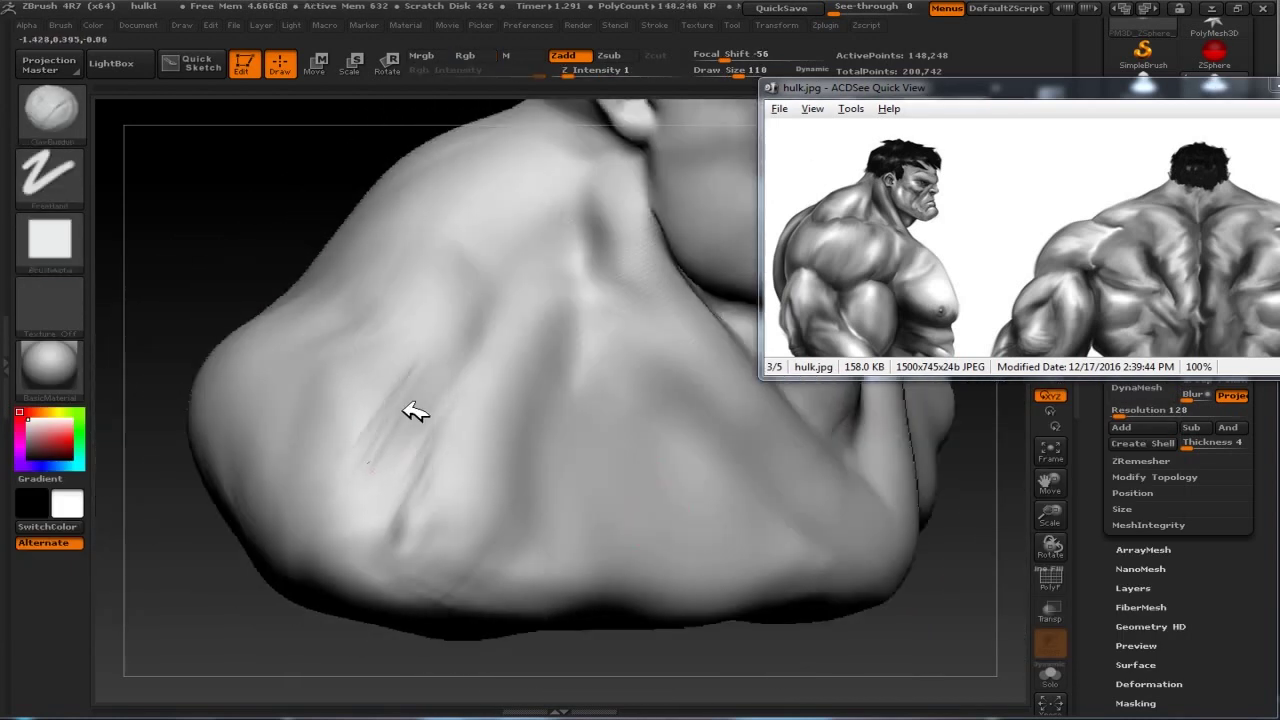
{"action": "left_click_drag", "start_coordinate": [409, 414], "coordinate": [385, 500]}
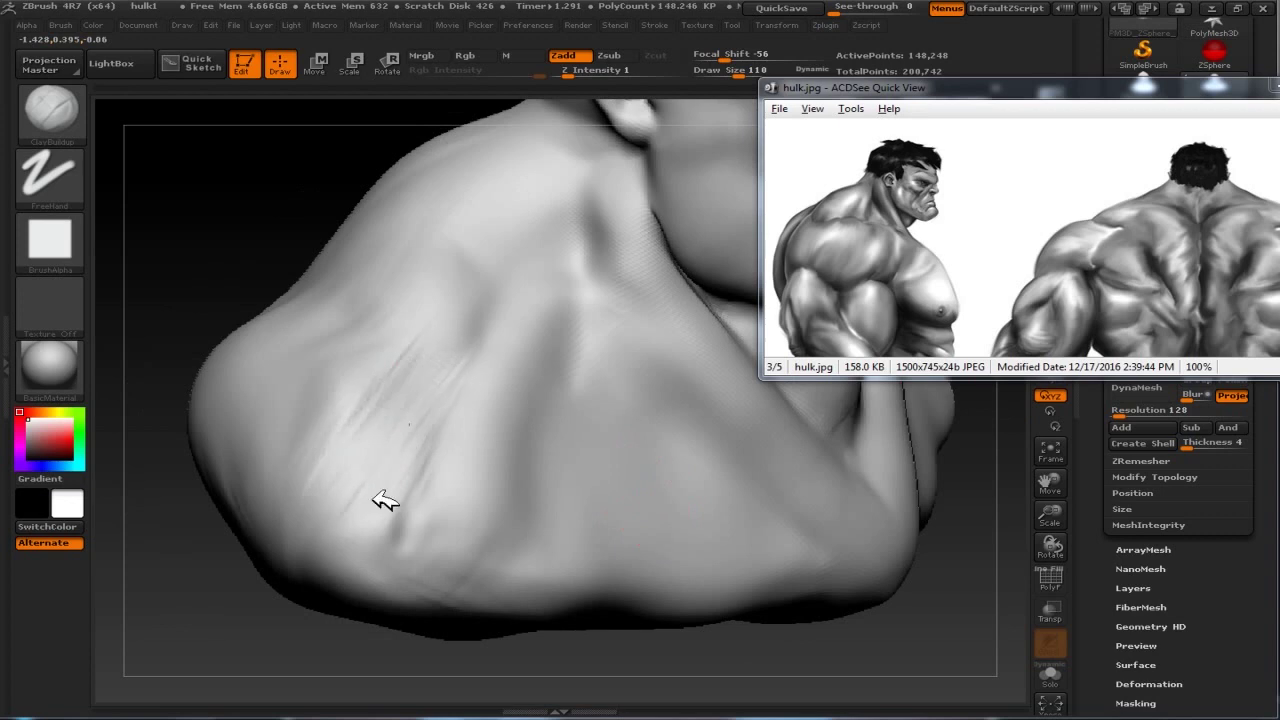
Smooth the shoulder and neck into softer rounded mass, comparing against the front-view reference
{"action": "key", "text": "shift"}
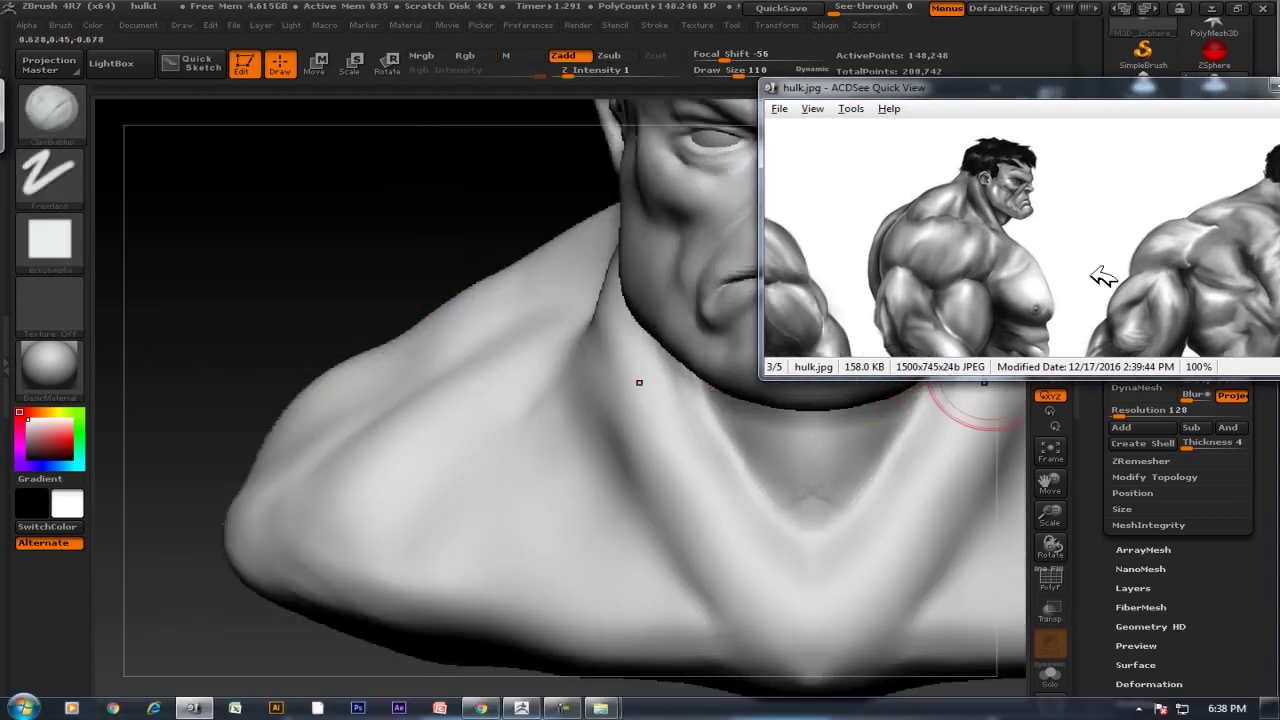
{"action": "left_click_drag", "start_coordinate": [1103, 278], "coordinate": [1270, 280]}
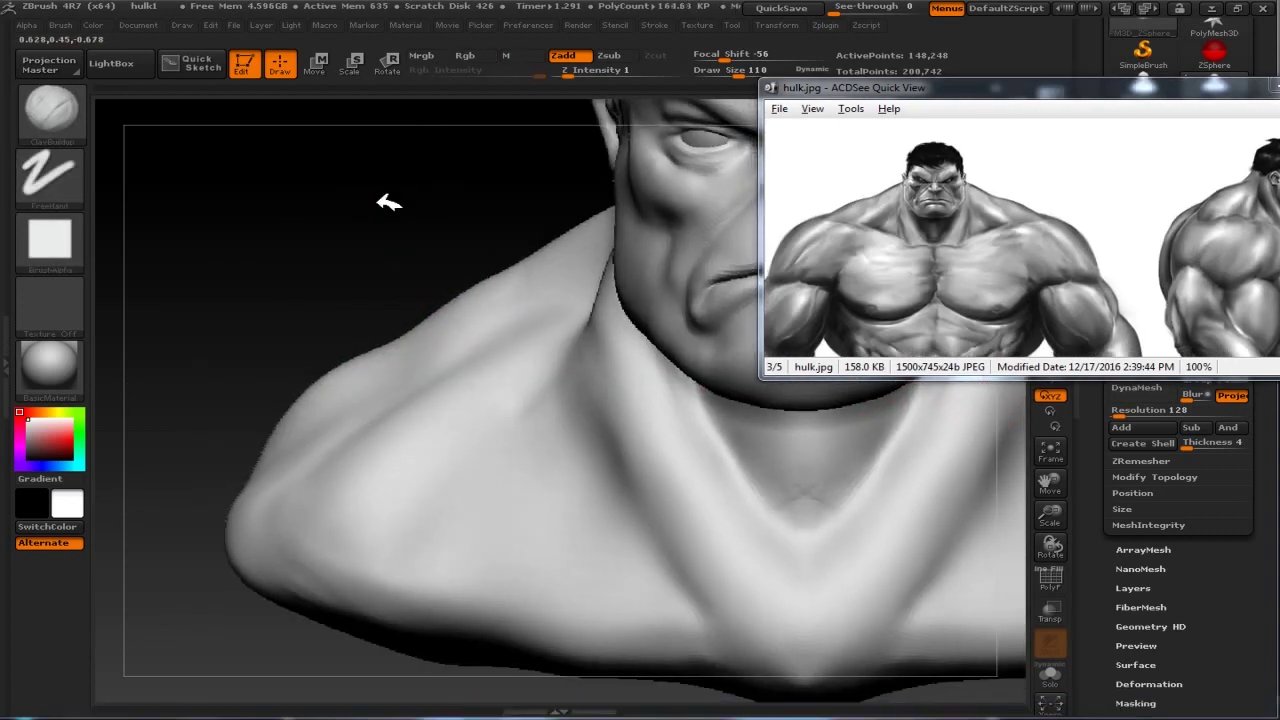
{"action": "left_click_drag", "start_coordinate": [386, 200], "coordinate": [486, 349]}
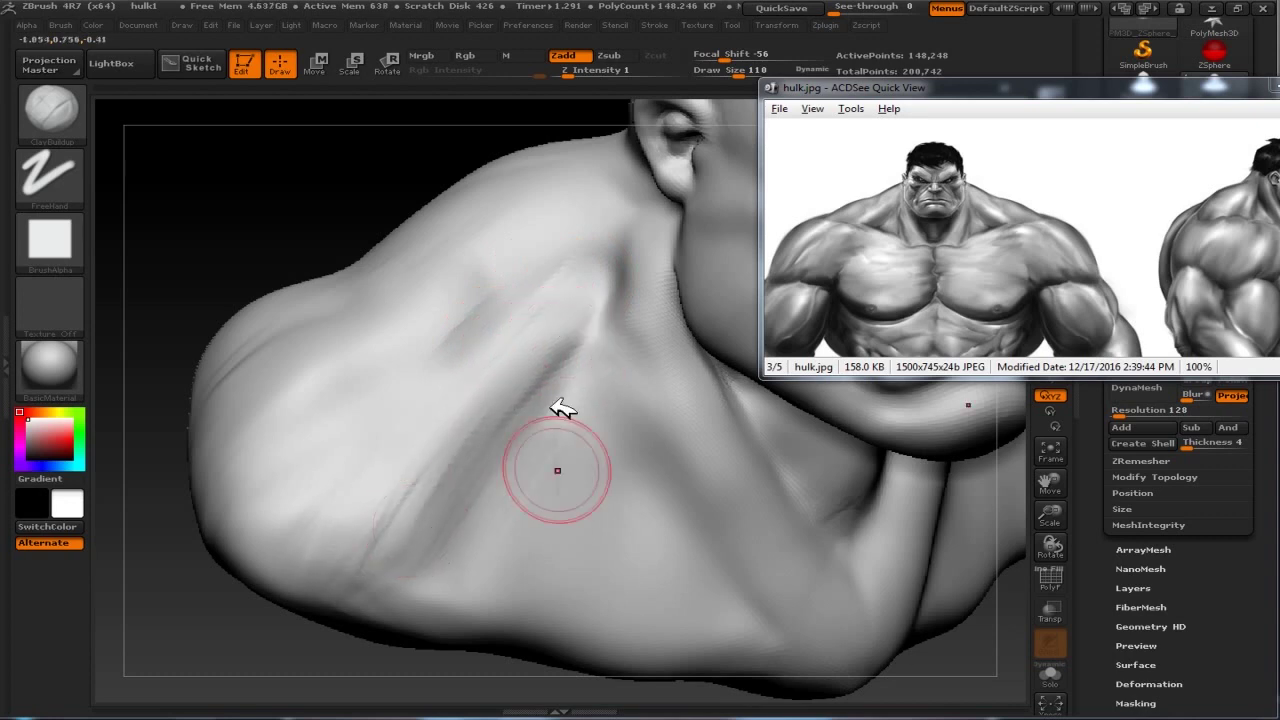
{"action": "key", "text": "shift"}
{"action": "key", "text": "shift"}
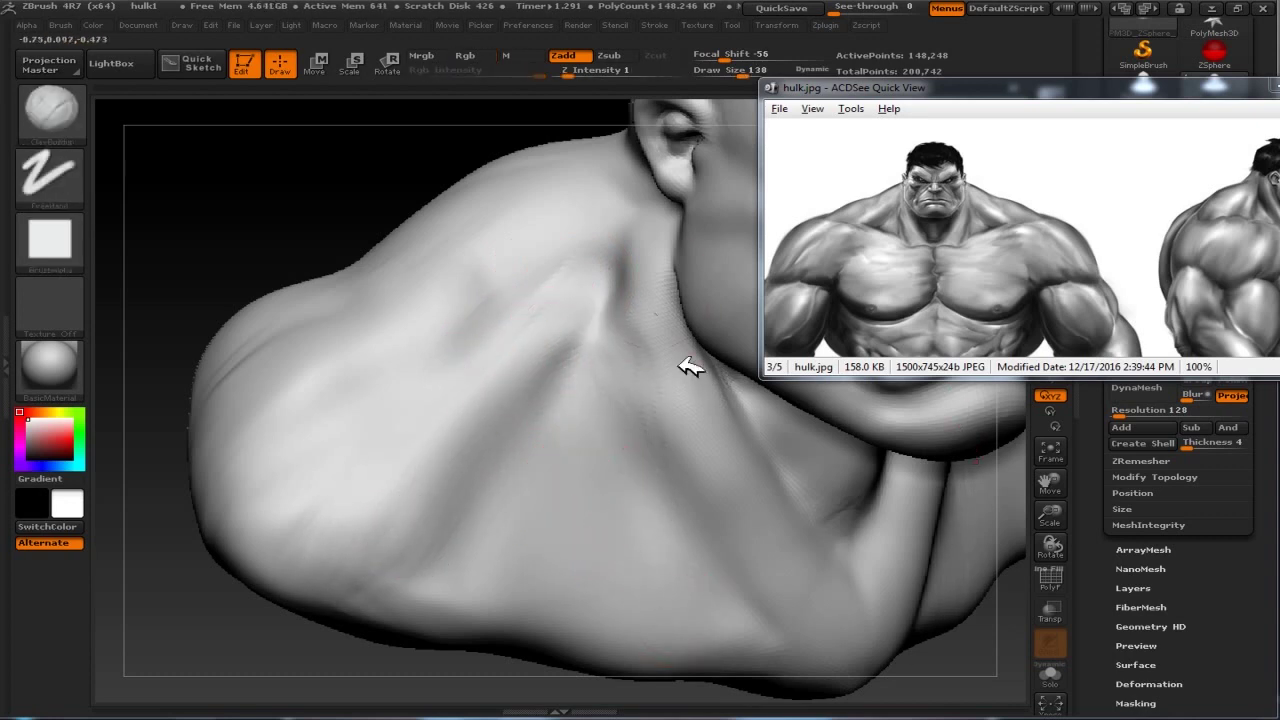
{"action": "mouse_move", "coordinate": [457, 443]}
{"action": "left_mouse_down"}
{"action": "mouse_move", "coordinate": [478, 318]}
{"action": "mouse_move", "coordinate": [537, 466]}
{"action": "left_mouse_up"}
{"action": "mouse_move", "coordinate": [520, 320]}
{"action": "left_mouse_down"}
{"action": "mouse_move", "coordinate": [363, 183]}
{"action": "mouse_move", "coordinate": [452, 335]}
{"action": "left_mouse_up"}
{"action": "left_click_drag", "start_coordinate": [648, 490], "coordinate": [678, 516], "text": "shift"}
{"action": "left_click_drag", "start_coordinate": [632, 74], "coordinate": [314, 209]}
{"action": "left_click_drag", "start_coordinate": [414, 257], "coordinate": [578, 380]}
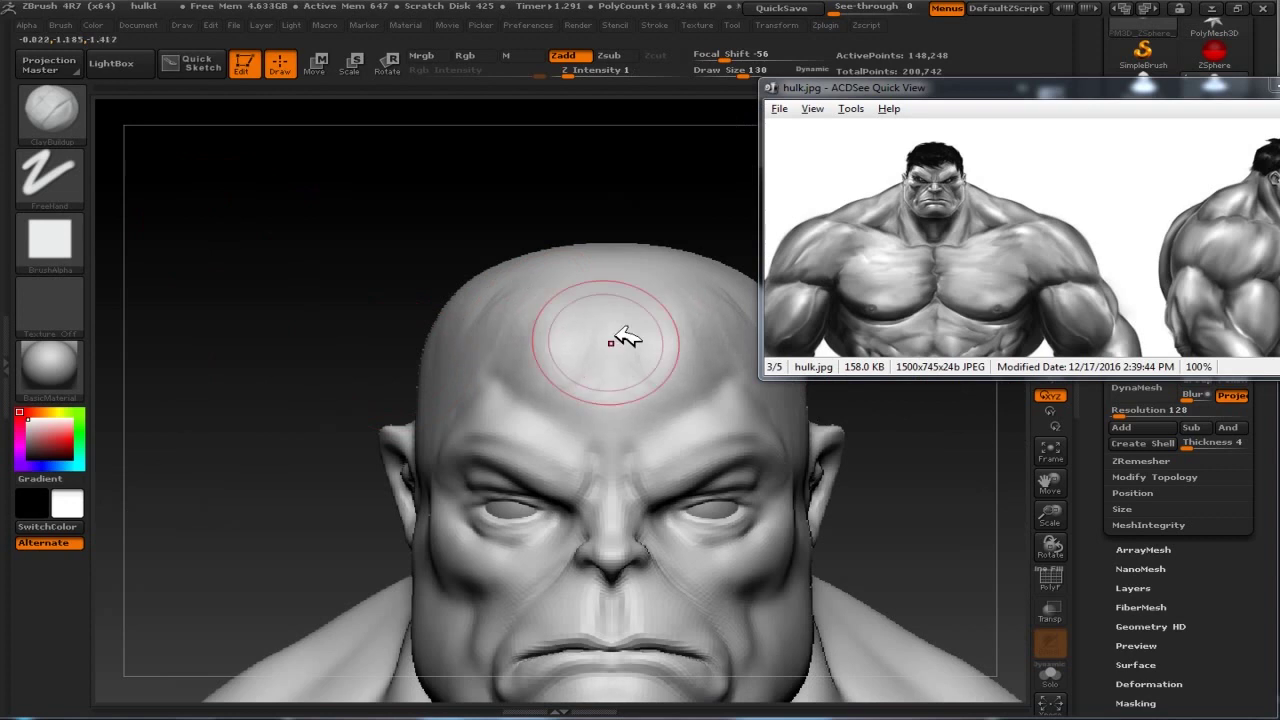
Build up clay on the forehead with a ClayBuildup stroke
{"action": "mouse_move", "coordinate": [452, 295]}
{"action": "left_mouse_down"}
{"action": "mouse_move", "coordinate": [514, 357]}
{"action": "mouse_move", "coordinate": [486, 423]}
{"action": "left_mouse_up"}
{"action": "scroll", "coordinate": [1000, 250], "scroll_direction": "up", "scroll_amount": 1}
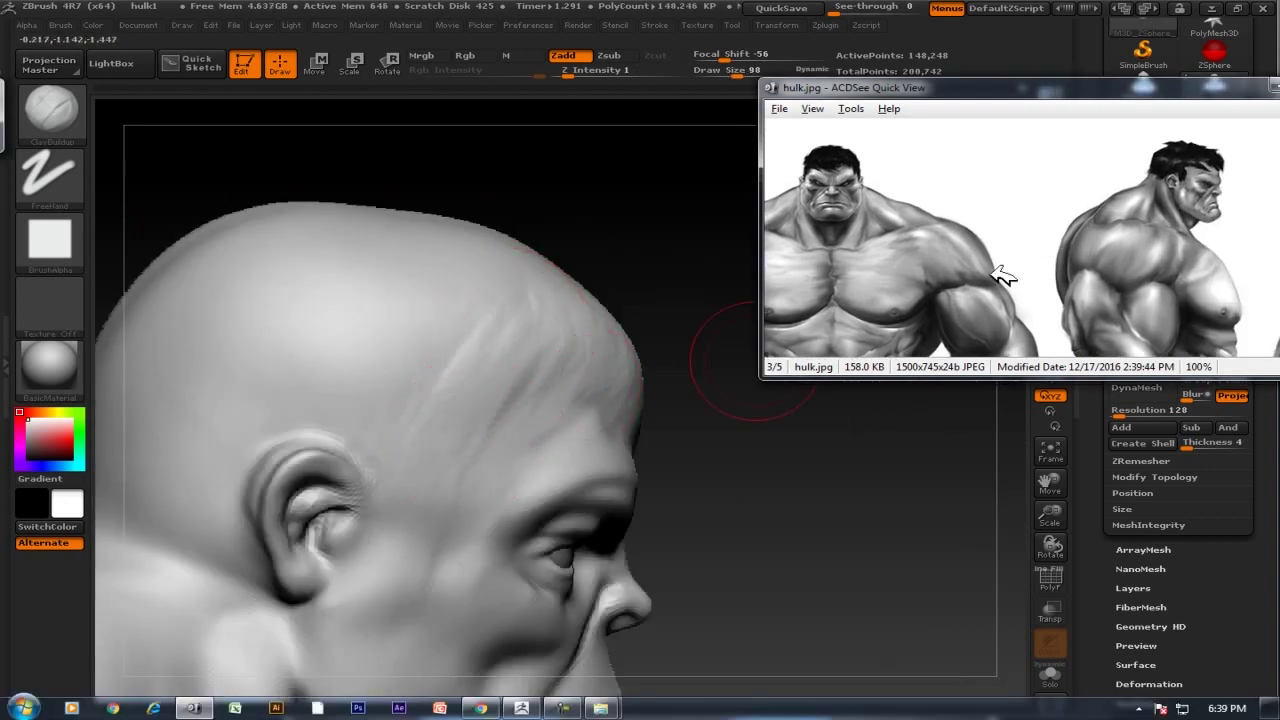
{"action": "left_click_drag", "start_coordinate": [1167, 258], "coordinate": [1027, 258]}
{"action": "scroll", "coordinate": [1027, 258], "scroll_direction": "up", "scroll_amount": 1}
{"action": "left_click_drag", "start_coordinate": [663, 211], "coordinate": [527, 372]}
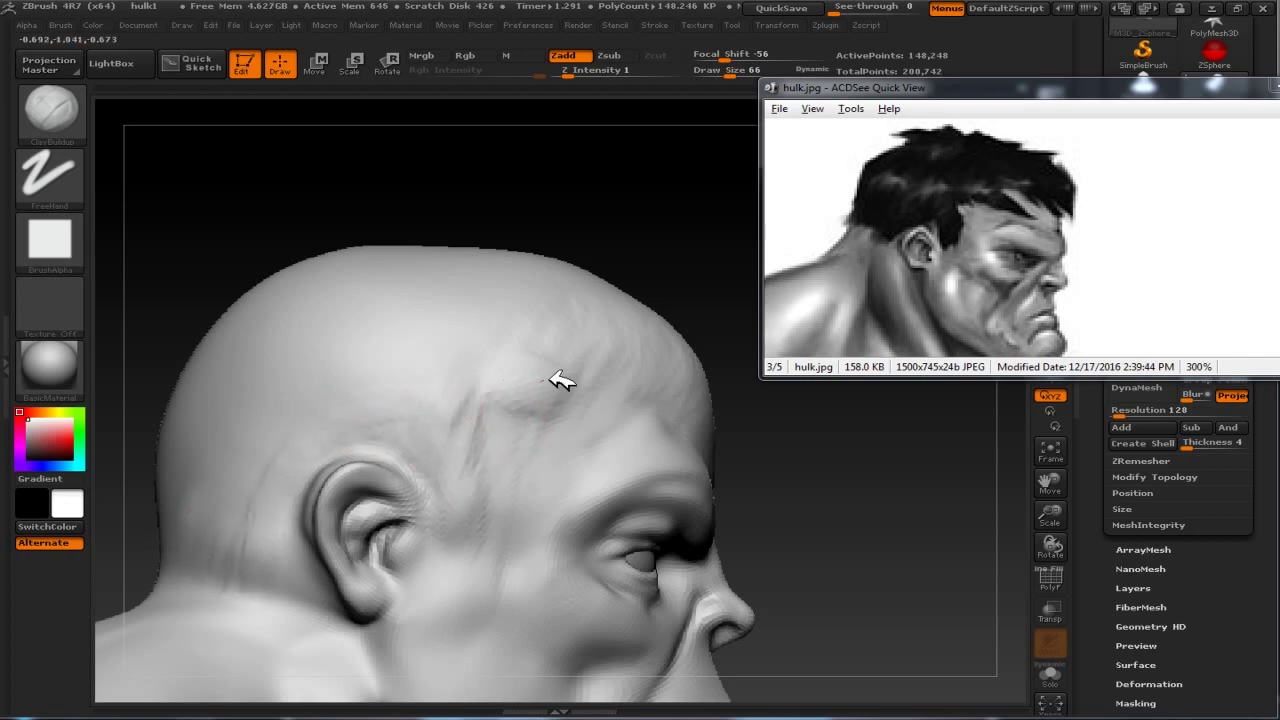
Carve a jagged hairline crease across the forehead and temple with the Standard brush
{"action": "left_click_drag", "start_coordinate": [566, 366], "coordinate": [730, 300]}
{"action": "left_click_drag", "start_coordinate": [880, 250], "coordinate": [1034, 246]}
{"action": "scroll", "coordinate": [990, 220], "scroll_direction": "down", "scroll_amount": 2}
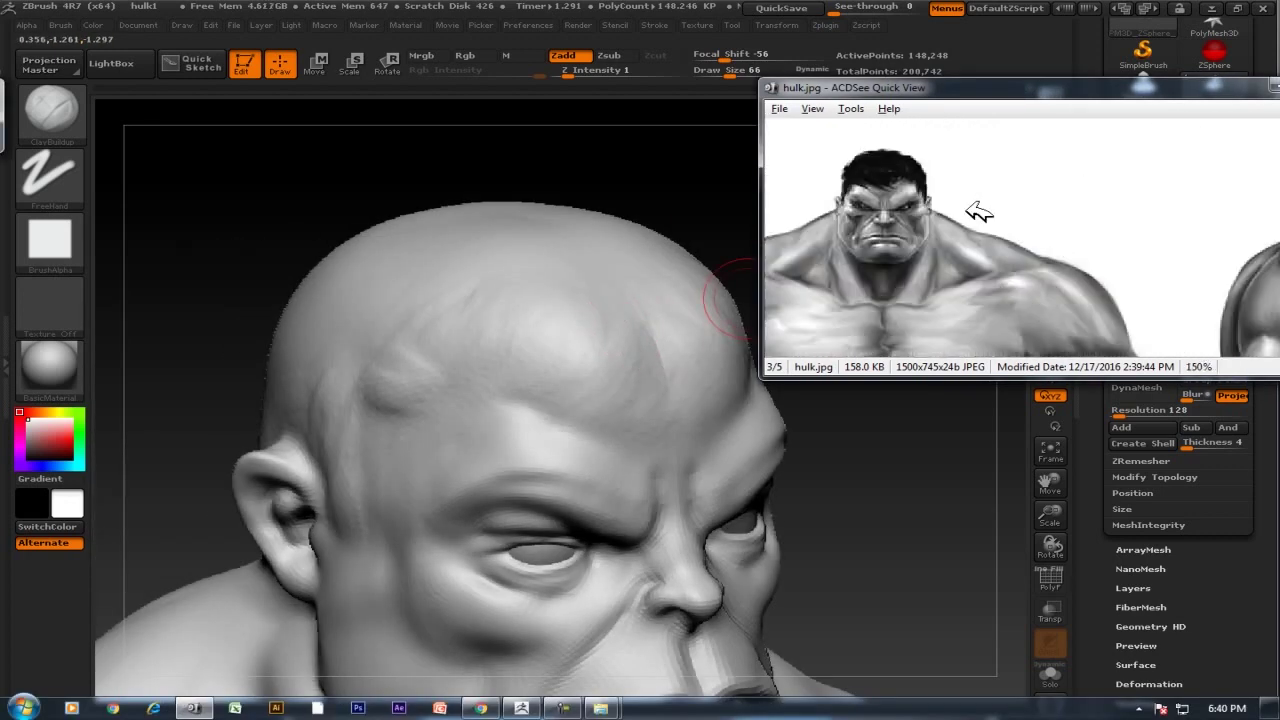
{"action": "left_click_drag", "start_coordinate": [978, 212], "coordinate": [1068, 212]}
{"action": "left_click_drag", "start_coordinate": [700, 200], "coordinate": [634, 289]}
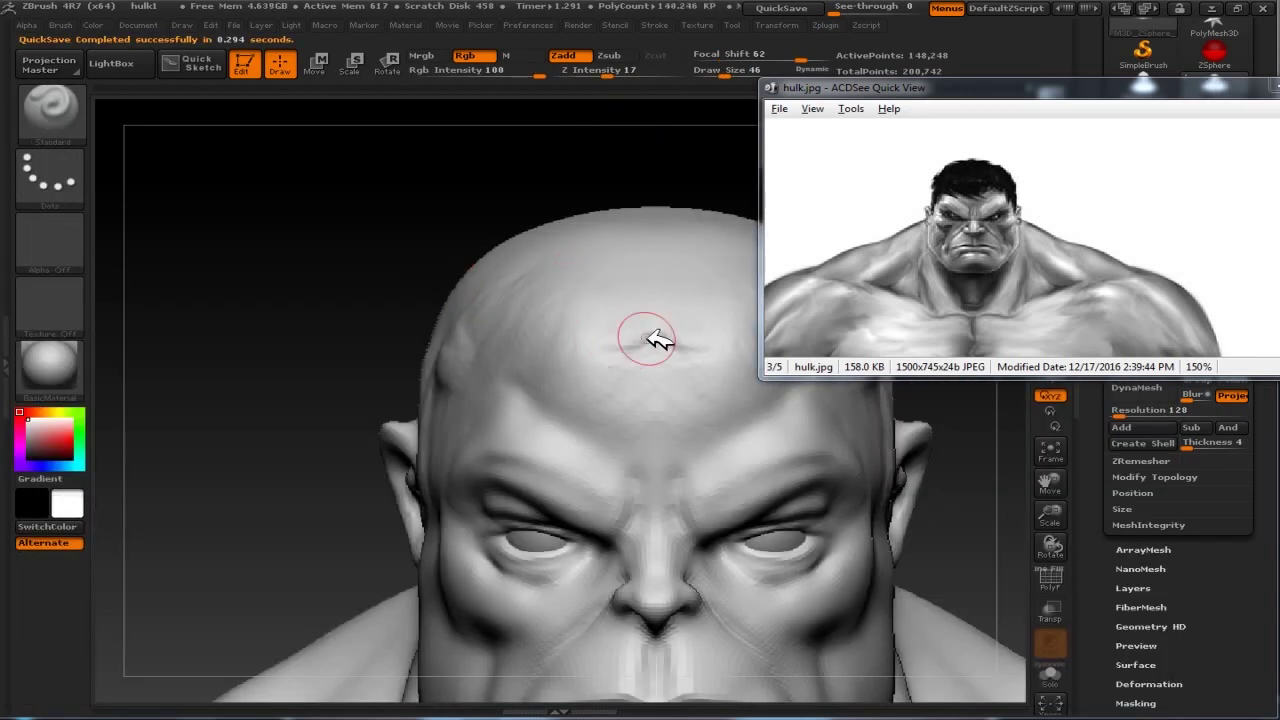
{"action": "mouse_move", "coordinate": [657, 340]}
{"action": "left_mouse_down"}
{"action": "mouse_move", "coordinate": [566, 346]}
{"action": "mouse_move", "coordinate": [420, 237]}
{"action": "mouse_move", "coordinate": [517, 313]}
{"action": "left_mouse_up"}
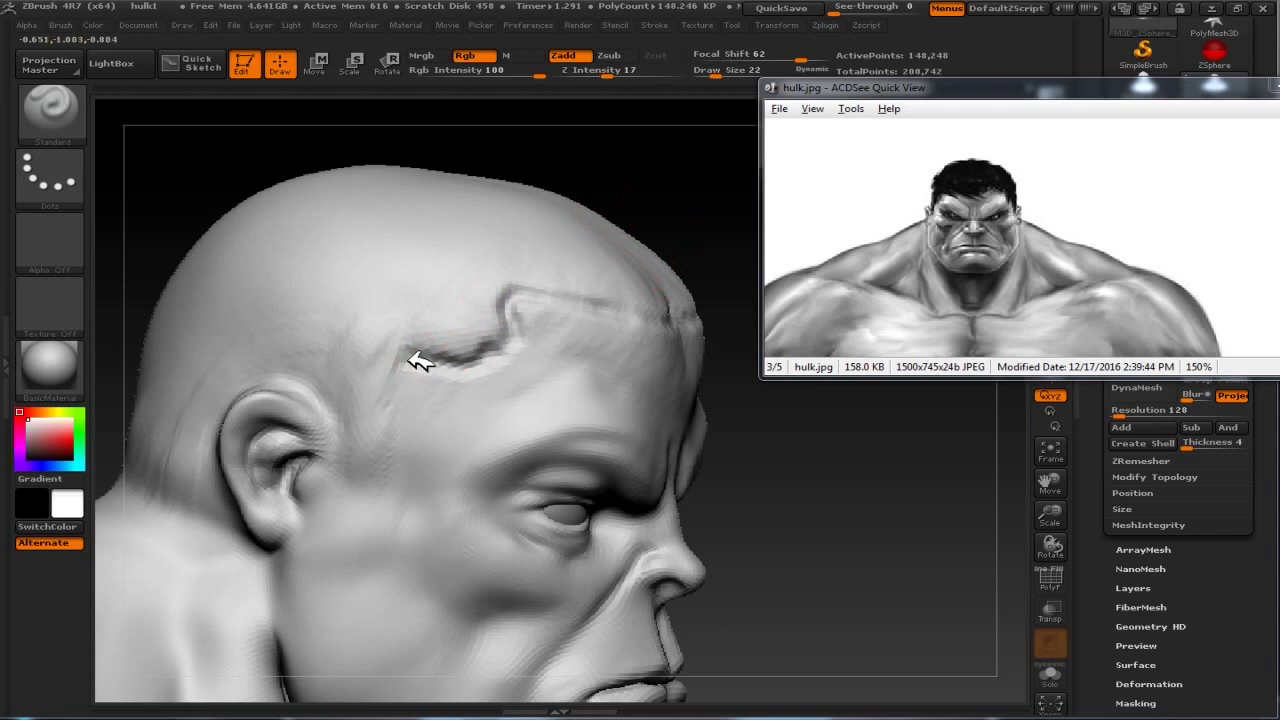
{"action": "mouse_move", "coordinate": [686, 194]}
{"action": "left_mouse_down"}
{"action": "mouse_move", "coordinate": [749, 157]}
{"action": "mouse_move", "coordinate": [375, 330]}
{"action": "left_mouse_up"}
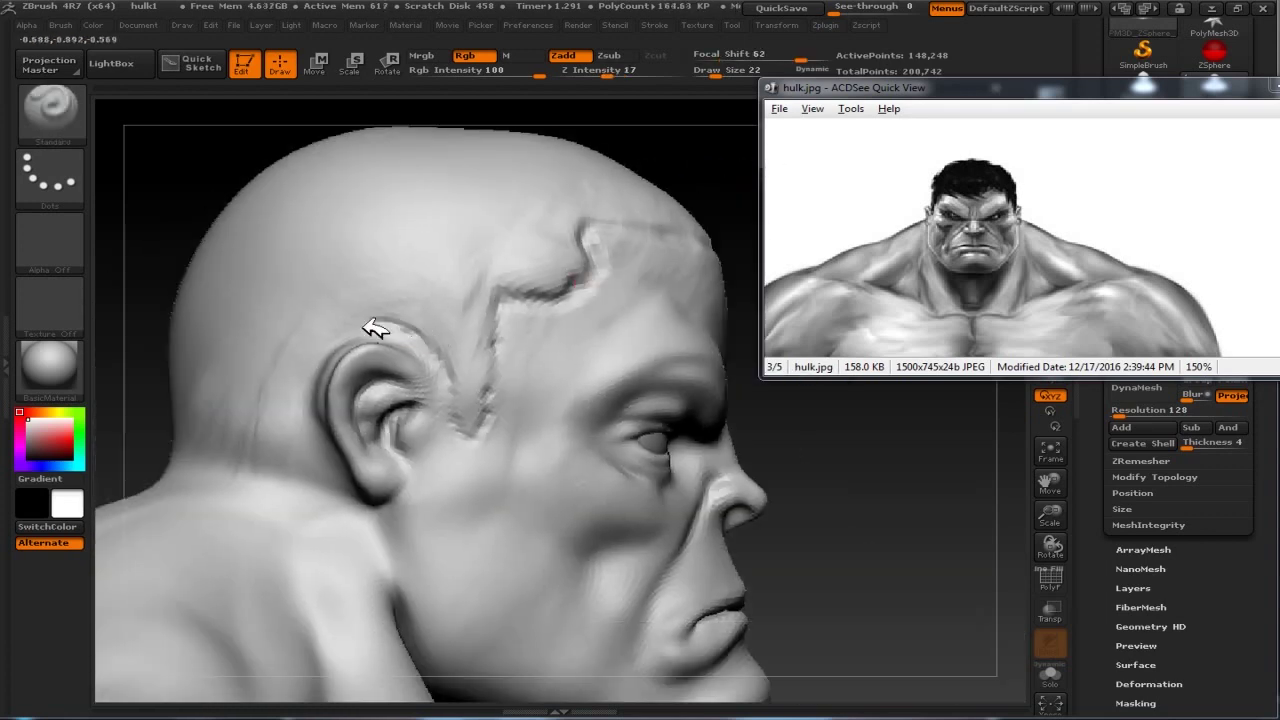
{"action": "mouse_move", "coordinate": [262, 470]}
{"action": "left_mouse_down"}
{"action": "mouse_move", "coordinate": [606, 446]}
{"action": "mouse_move", "coordinate": [371, 457]}
{"action": "mouse_move", "coordinate": [734, 409]}
{"action": "mouse_move", "coordinate": [474, 236]}
{"action": "mouse_move", "coordinate": [429, 354]}
{"action": "mouse_move", "coordinate": [611, 249]}
{"action": "mouse_move", "coordinate": [697, 223]}
{"action": "mouse_move", "coordinate": [692, 238]}
{"action": "mouse_move", "coordinate": [521, 285]}
{"action": "left_mouse_up"}
Switch back to ClayBuildup (B, C) and add raised streaks across the top of the skull
{"action": "key", "text": "b"}
{"action": "key", "text": "c"}
{"action": "key", "text": "b"}
{"action": "left_click_drag", "start_coordinate": [484, 184], "coordinate": [589, 330]}
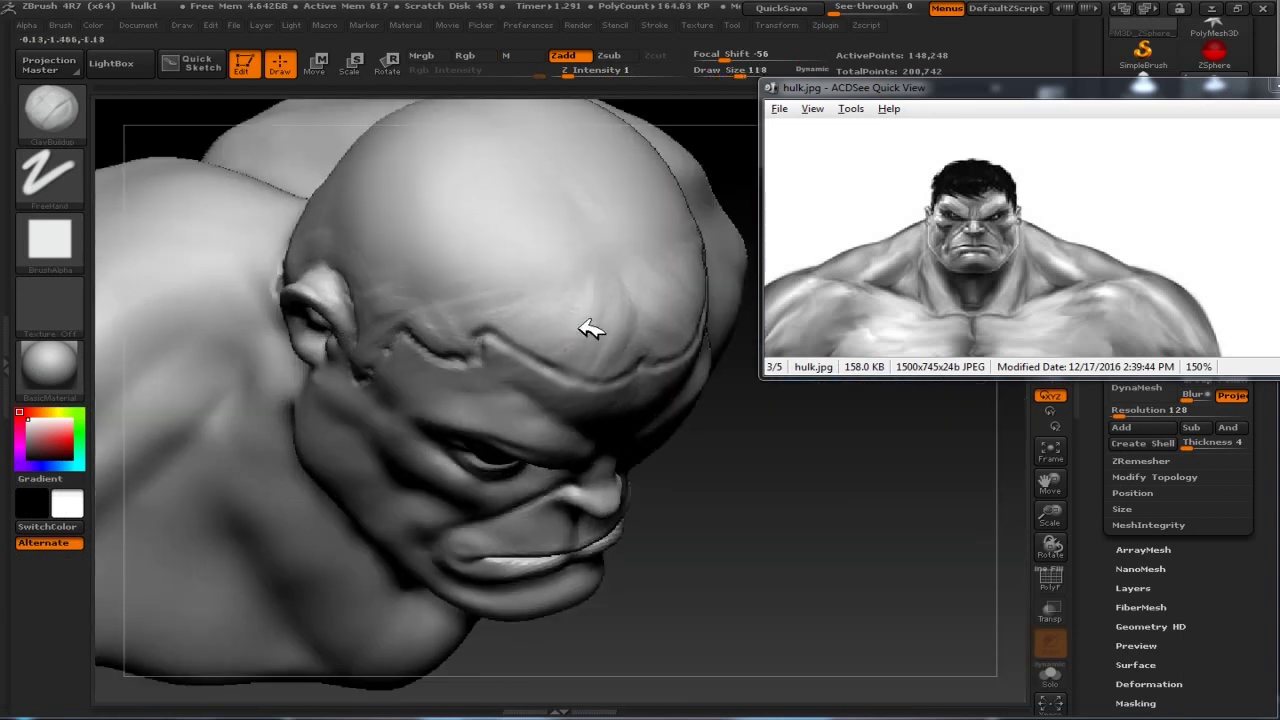
{"action": "mouse_move", "coordinate": [482, 241]}
{"action": "left_mouse_down"}
{"action": "mouse_move", "coordinate": [596, 286]}
{"action": "mouse_move", "coordinate": [829, 557]}
{"action": "mouse_move", "coordinate": [663, 343]}
{"action": "mouse_move", "coordinate": [394, 406]}
{"action": "mouse_move", "coordinate": [683, 418]}
{"action": "mouse_move", "coordinate": [366, 451]}
{"action": "mouse_move", "coordinate": [387, 403]}
{"action": "mouse_move", "coordinate": [600, 271]}
{"action": "mouse_move", "coordinate": [657, 271]}
{"action": "mouse_move", "coordinate": [680, 286]}
{"action": "mouse_move", "coordinate": [487, 457]}
{"action": "left_mouse_up"}
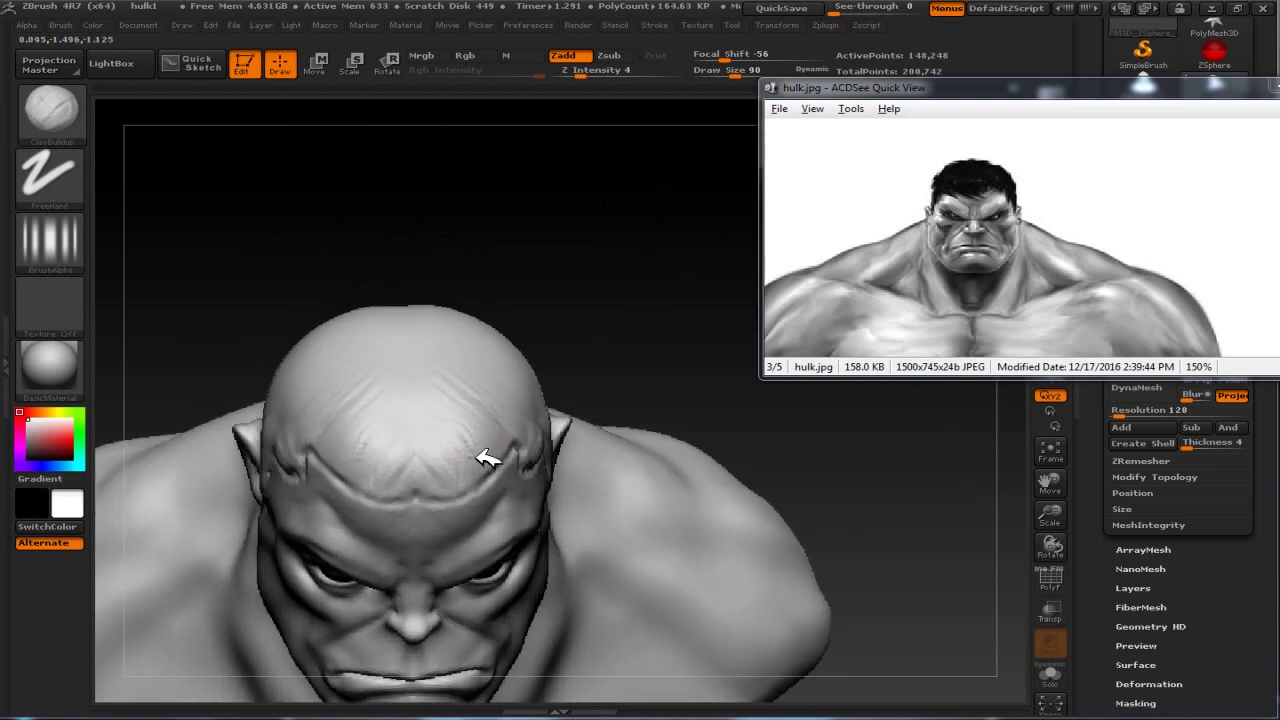
Mask the brow and paint stripe-alpha hair strands over the crown
{"action": "mouse_move", "coordinate": [487, 357]}
{"action": "left_mouse_down"}
{"action": "mouse_move", "coordinate": [337, 346]}
{"action": "mouse_move", "coordinate": [486, 334]}
{"action": "mouse_move", "coordinate": [737, 491]}
{"action": "mouse_move", "coordinate": [580, 242]}
{"action": "mouse_move", "coordinate": [471, 429]}
{"action": "mouse_move", "coordinate": [367, 358]}
{"action": "mouse_move", "coordinate": [686, 183]}
{"action": "mouse_move", "coordinate": [529, 337]}
{"action": "mouse_move", "coordinate": [655, 432]}
{"action": "mouse_move", "coordinate": [666, 377]}
{"action": "mouse_move", "coordinate": [576, 414]}
{"action": "left_mouse_up"}
{"action": "mouse_move", "coordinate": [452, 510]}
{"action": "left_mouse_down", "text": "ctrl"}
{"action": "mouse_move", "coordinate": [663, 437]}
{"action": "mouse_move", "coordinate": [606, 57]}
{"action": "left_mouse_up", "text": "ctrl"}
{"action": "mouse_move", "coordinate": [586, 337]}
{"action": "left_mouse_down"}
{"action": "mouse_move", "coordinate": [586, 307]}
{"action": "mouse_move", "coordinate": [480, 409]}
{"action": "mouse_move", "coordinate": [691, 457]}
{"action": "mouse_move", "coordinate": [563, 443]}
{"action": "mouse_move", "coordinate": [665, 473]}
{"action": "mouse_move", "coordinate": [826, 366]}
{"action": "mouse_move", "coordinate": [709, 486]}
{"action": "mouse_move", "coordinate": [550, 400]}
{"action": "left_mouse_up"}
{"action": "mouse_move", "coordinate": [614, 320]}
{"action": "left_mouse_down"}
{"action": "mouse_move", "coordinate": [586, 400]}
{"action": "mouse_move", "coordinate": [543, 286]}
{"action": "left_mouse_up"}
{"action": "mouse_move", "coordinate": [657, 294]}
{"action": "left_mouse_down"}
{"action": "mouse_move", "coordinate": [515, 225]}
{"action": "mouse_move", "coordinate": [343, 243]}
{"action": "mouse_move", "coordinate": [720, 483]}
{"action": "mouse_move", "coordinate": [703, 517]}
{"action": "mouse_move", "coordinate": [780, 431]}
{"action": "left_mouse_up"}
Shift-smooth the hair strands around the right side and back of the head
{"action": "left_click_drag", "start_coordinate": [636, 352], "coordinate": [386, 349]}
{"action": "mouse_move", "coordinate": [560, 330]}
{"action": "left_mouse_down"}
{"action": "mouse_move", "coordinate": [606, 229]}
{"action": "mouse_move", "coordinate": [634, 271]}
{"action": "mouse_move", "coordinate": [590, 308]}
{"action": "mouse_move", "coordinate": [765, 343]}
{"action": "left_mouse_up"}
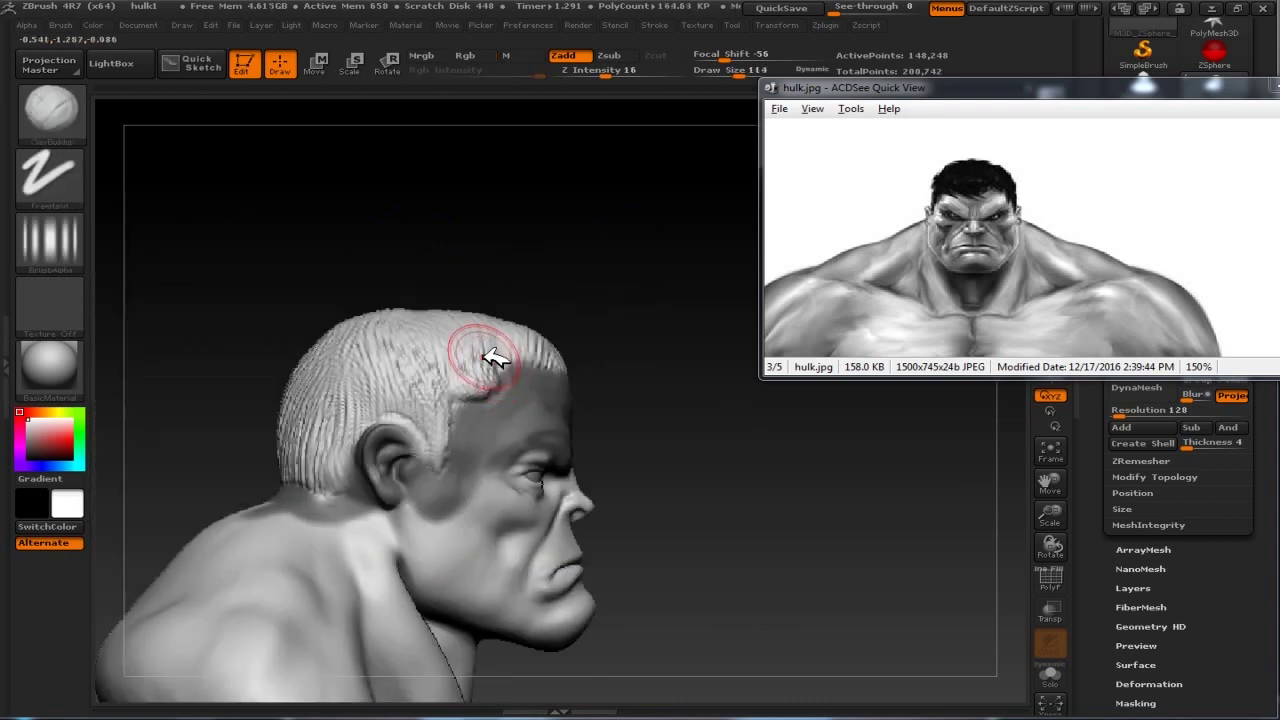
{"action": "key", "text": "shift"}
{"action": "mouse_move", "coordinate": [575, 355]}
{"action": "left_mouse_down"}
{"action": "mouse_move", "coordinate": [408, 197]}
{"action": "mouse_move", "coordinate": [710, 323]}
{"action": "left_mouse_up"}
{"action": "mouse_move", "coordinate": [670, 273]}
{"action": "left_mouse_down"}
{"action": "mouse_move", "coordinate": [400, 249]}
{"action": "mouse_move", "coordinate": [737, 254]}
{"action": "mouse_move", "coordinate": [737, 234]}
{"action": "mouse_move", "coordinate": [604, 260]}
{"action": "left_mouse_up"}
{"action": "mouse_move", "coordinate": [548, 301]}
{"action": "left_mouse_down"}
{"action": "mouse_move", "coordinate": [729, 271]}
{"action": "mouse_move", "coordinate": [908, 277]}
{"action": "mouse_move", "coordinate": [694, 214]}
{"action": "mouse_move", "coordinate": [726, 285]}
{"action": "mouse_move", "coordinate": [700, 286]}
{"action": "mouse_move", "coordinate": [748, 286]}
{"action": "mouse_move", "coordinate": [520, 330]}
{"action": "left_mouse_up"}
Remove the striped alpha from the clay brush and zoom in on the face
{"action": "left_click", "coordinate": [50, 240]}
{"action": "left_click", "coordinate": [146, 257]}
{"action": "mouse_move", "coordinate": [925, 445]}
{"action": "left_mouse_down"}
{"action": "mouse_move", "coordinate": [914, 428]}
{"action": "mouse_move", "coordinate": [950, 380]}
{"action": "left_mouse_up"}
{"action": "left_click", "coordinate": [1000, 286]}
{"action": "scroll", "coordinate": [1000, 286], "scroll_direction": "up", "scroll_amount": 2}
{"action": "left_click", "coordinate": [640, 220]}
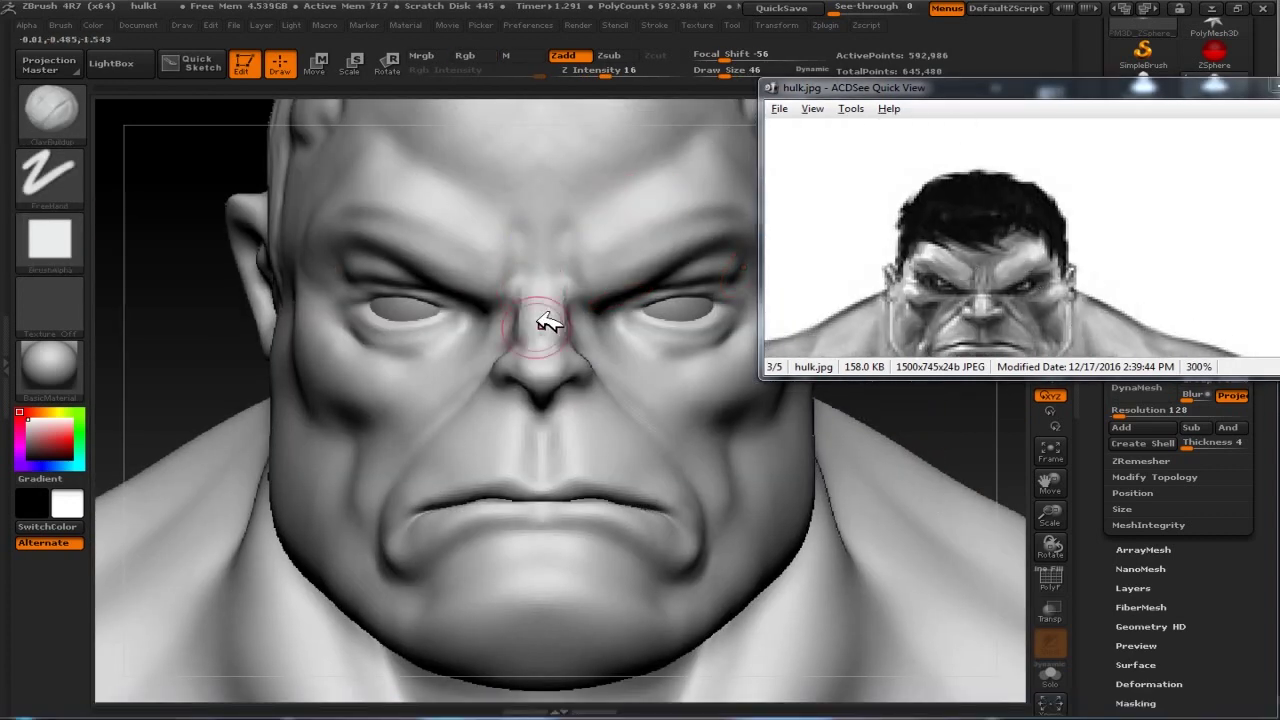
Define the nose tip and nostrils and smooth the groove under the nose
{"action": "mouse_move", "coordinate": [510, 372]}
{"action": "left_mouse_down"}
{"action": "mouse_move", "coordinate": [580, 363]}
{"action": "mouse_move", "coordinate": [541, 427]}
{"action": "left_mouse_up"}
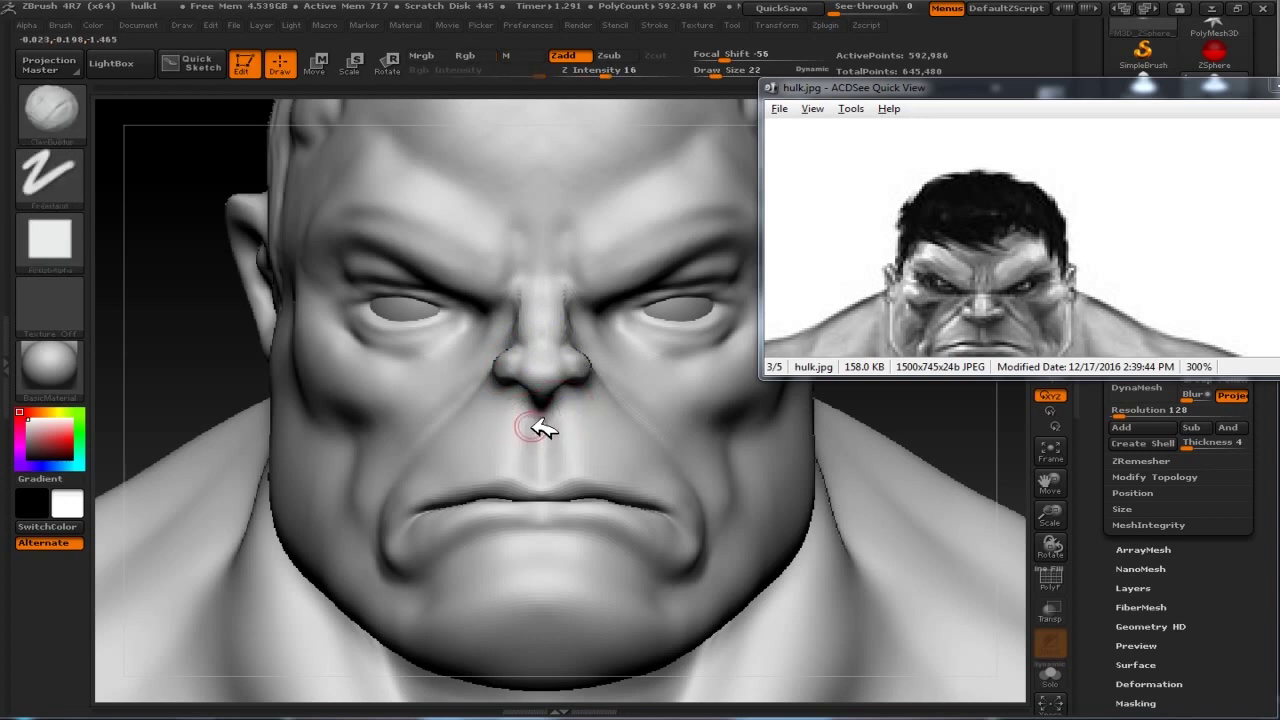
{"action": "left_click_drag", "start_coordinate": [249, 419], "coordinate": [309, 334], "text": "alt"}
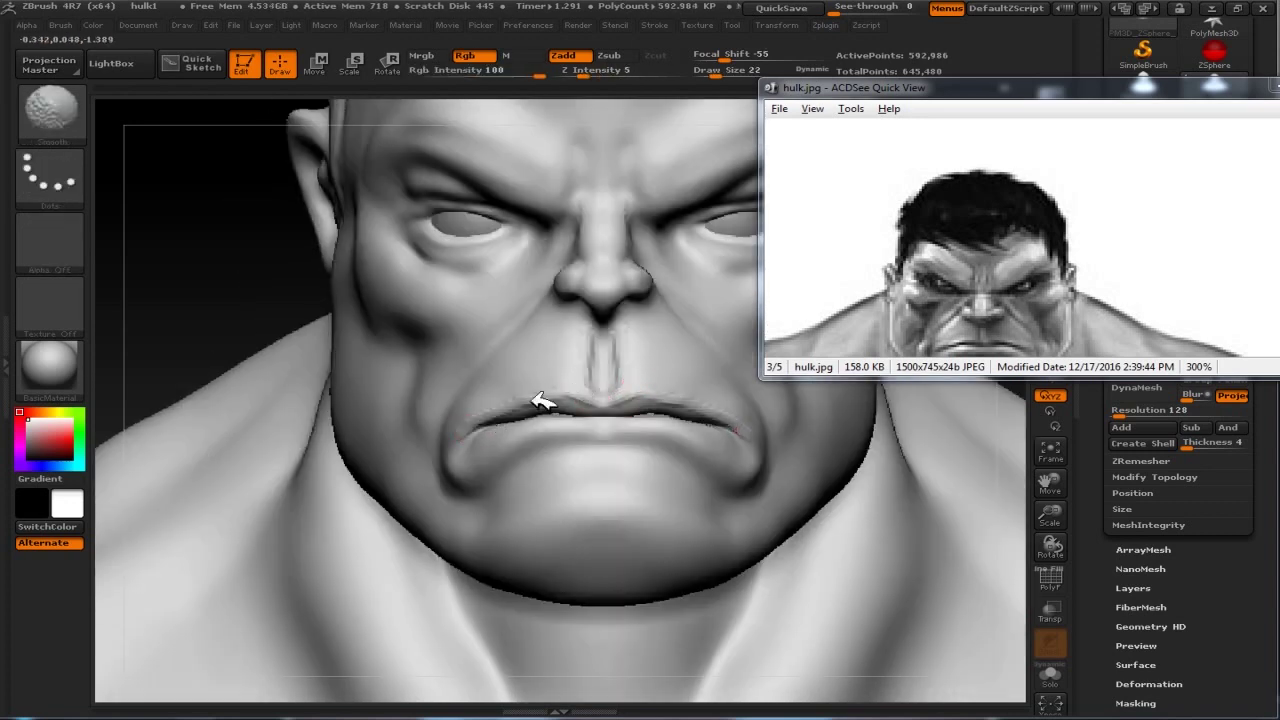
{"action": "left_click_drag", "start_coordinate": [585, 355], "coordinate": [618, 428], "text": "shift"}
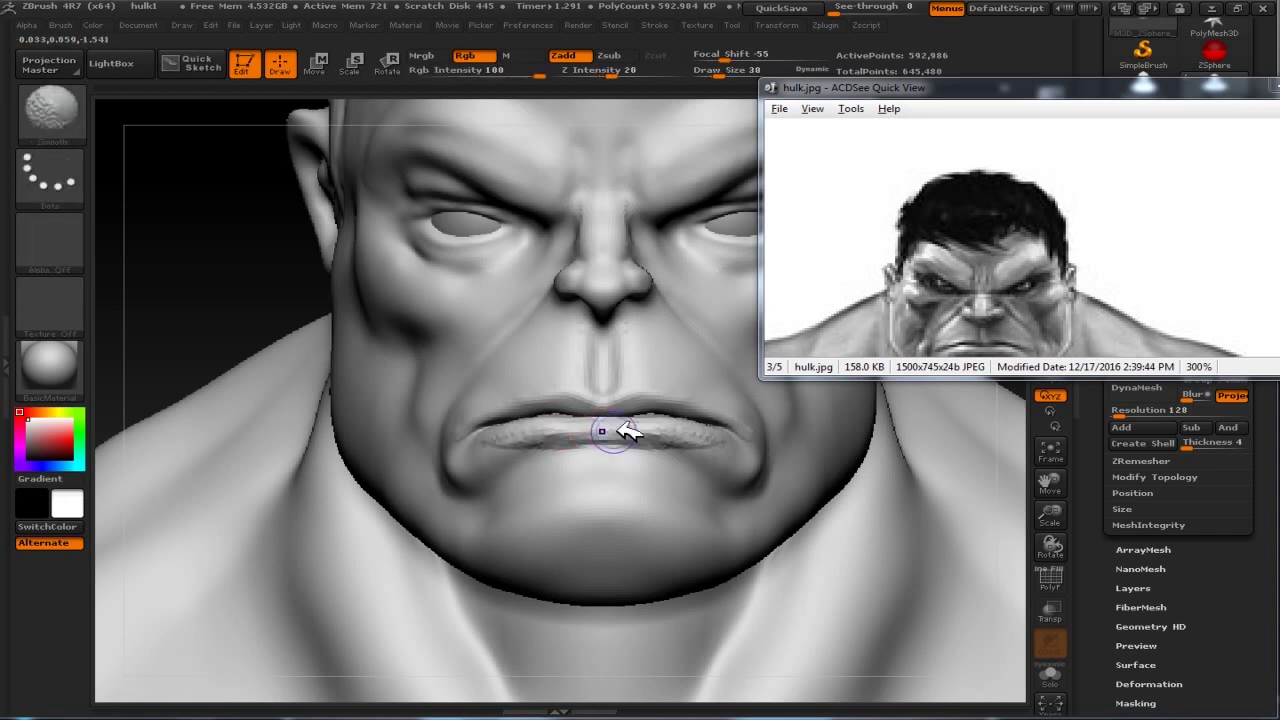
{"action": "left_click", "coordinate": [943, 286]}
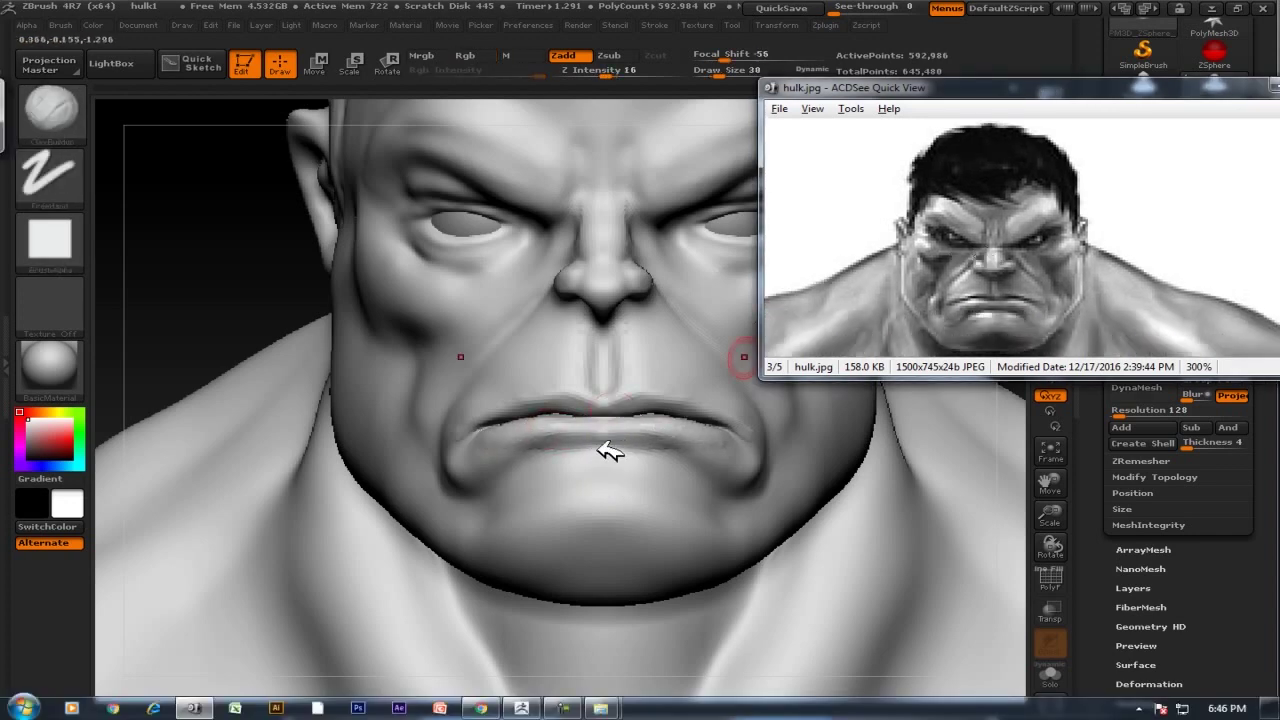
{"action": "left_click", "coordinate": [744, 357]}
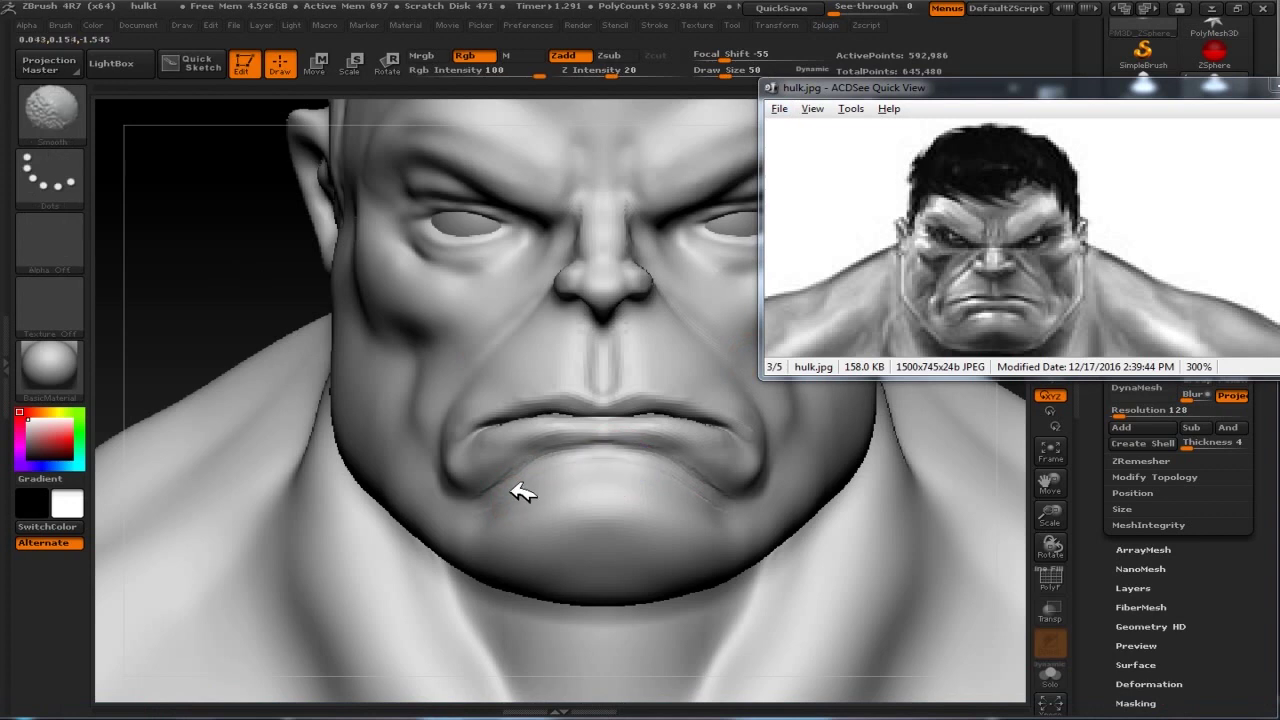
Smooth the chin and refine the cheek and eye area with a larger brush
{"action": "left_click_drag", "start_coordinate": [606, 537], "coordinate": [597, 577], "text": "shift"}
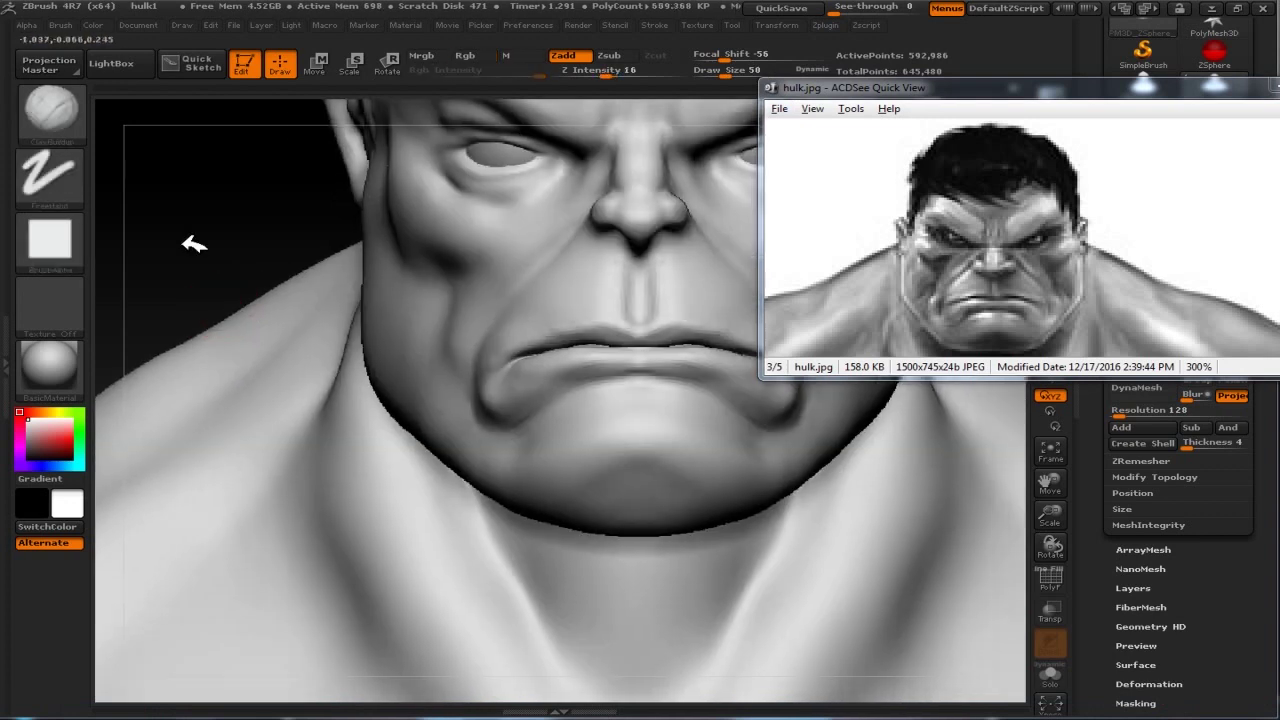
{"action": "left_click_drag", "start_coordinate": [191, 243], "coordinate": [537, 486], "text": "alt"}
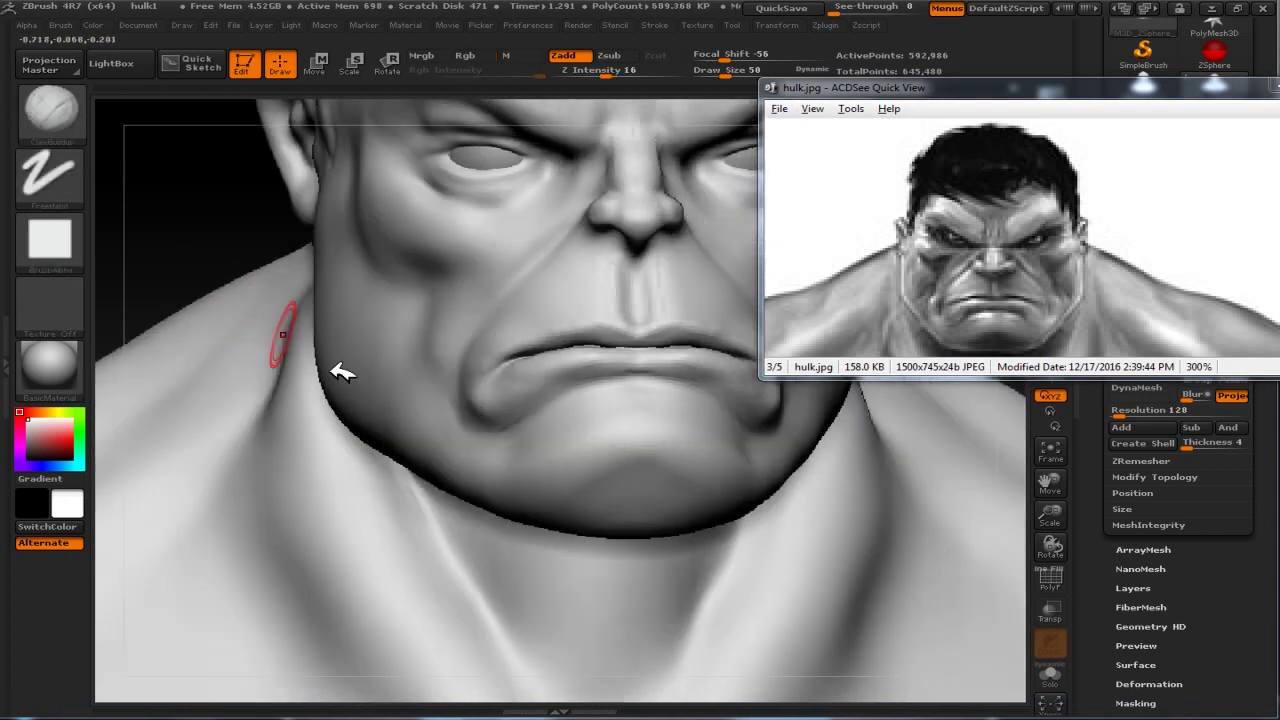
{"action": "left_click_drag", "start_coordinate": [229, 223], "coordinate": [700, 443]}
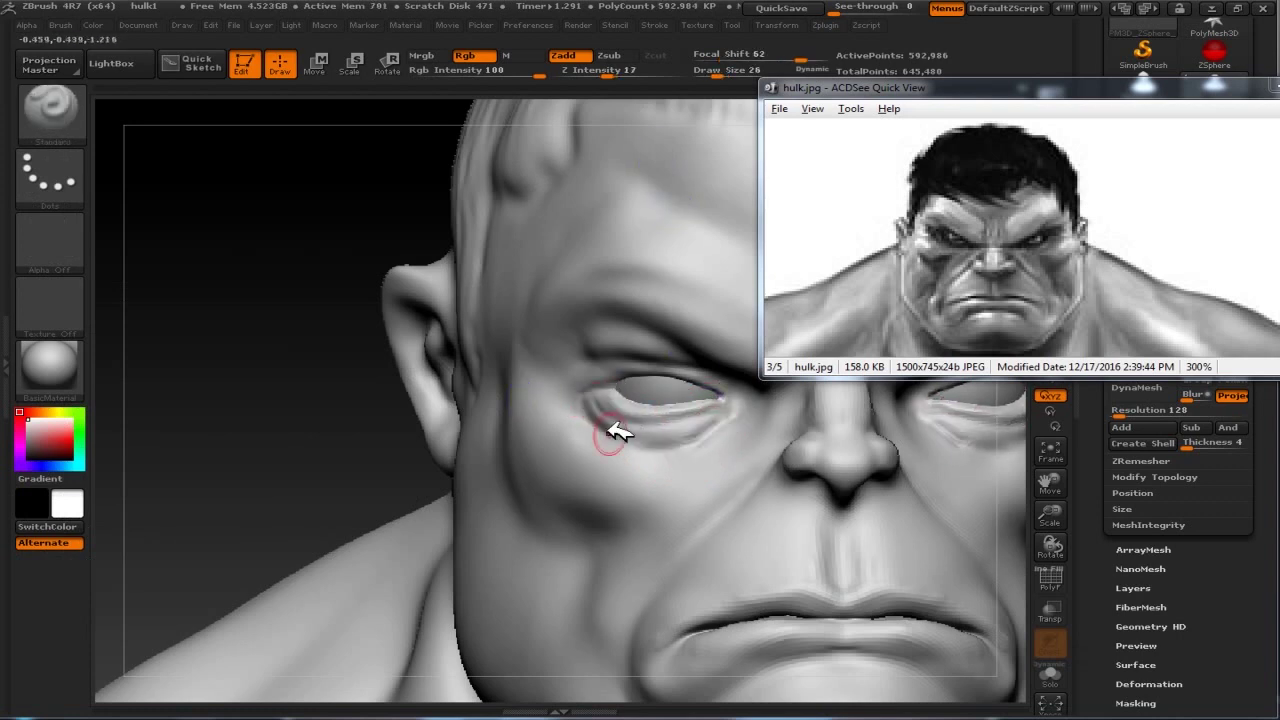
{"action": "left_click_drag", "start_coordinate": [491, 349], "coordinate": [670, 367]}
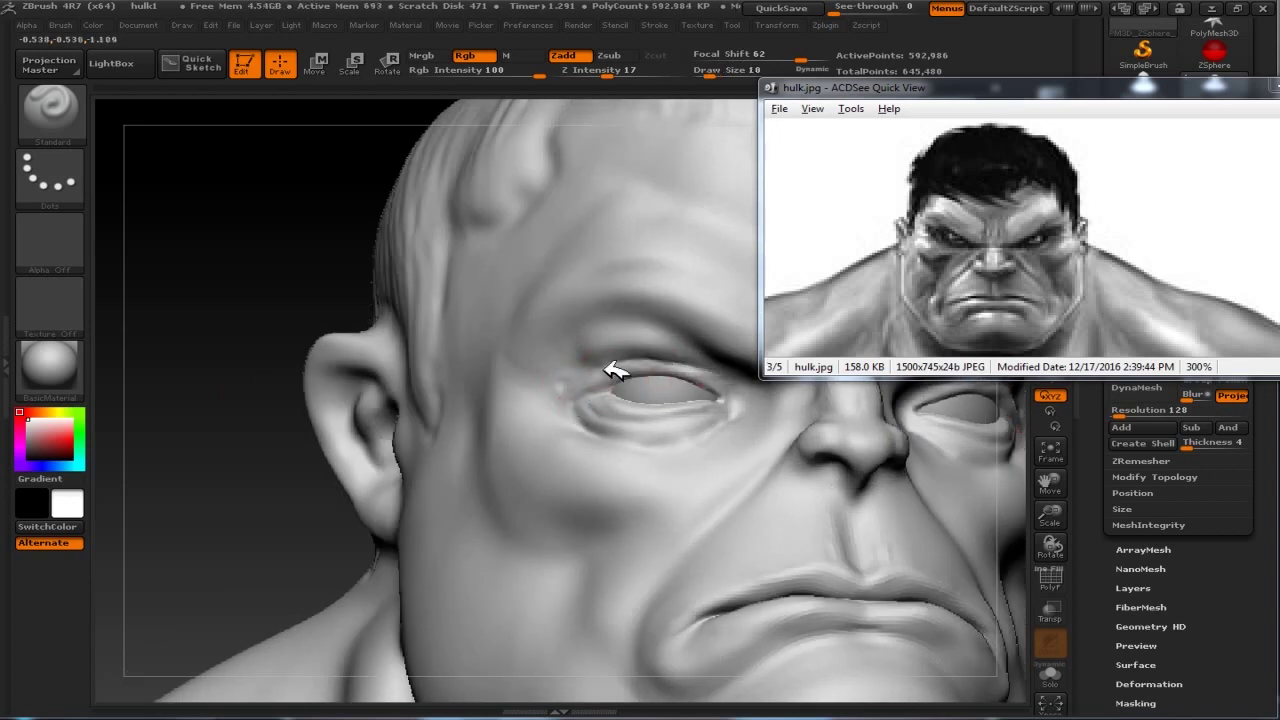
{"action": "key", "text": "bracketright"}
{"action": "key", "text": "bracketright"}
{"action": "key", "text": "bracketright"}
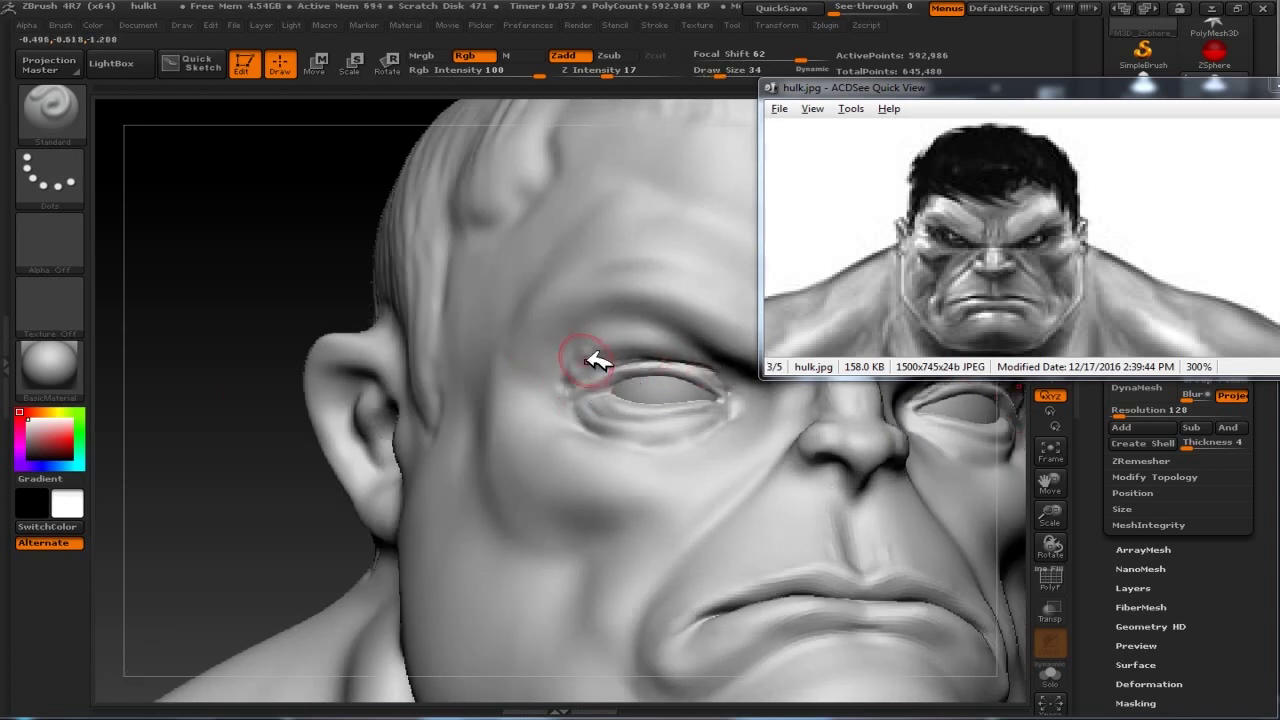
{"action": "key", "text": "shift"}
{"action": "mouse_move", "coordinate": [343, 347]}
{"action": "left_mouse_down"}
{"action": "mouse_move", "coordinate": [571, 471]}
{"action": "mouse_move", "coordinate": [243, 266]}
{"action": "mouse_move", "coordinate": [561, 450]}
{"action": "left_mouse_up"}
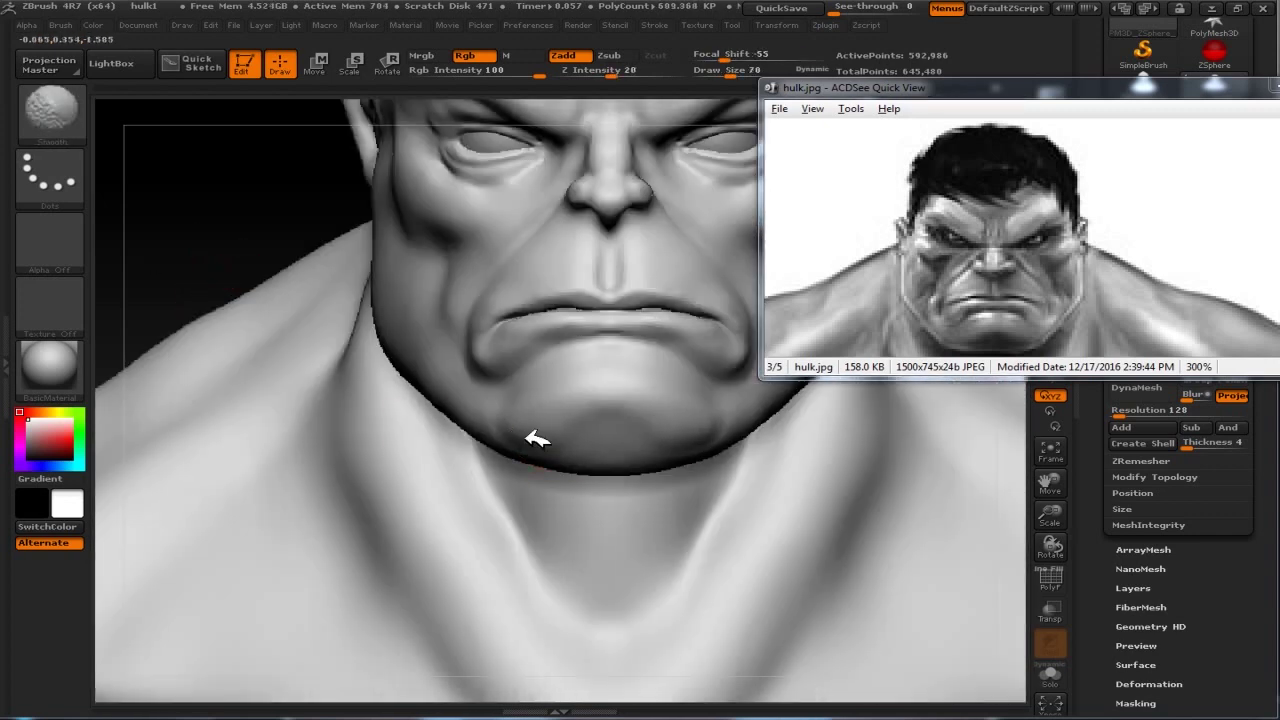
Frame the whole bust with F, check its back, and bring up Save Project with Ctrl+S
{"action": "key", "text": "f"}
{"action": "mouse_move", "coordinate": [357, 304]}
{"action": "left_mouse_down"}
{"action": "mouse_move", "coordinate": [474, 314]}
{"action": "mouse_move", "coordinate": [845, 621]}
{"action": "left_mouse_up"}
{"action": "mouse_move", "coordinate": [912, 512]}
{"action": "left_mouse_down"}
{"action": "mouse_move", "coordinate": [586, 349]}
{"action": "mouse_move", "coordinate": [329, 289]}
{"action": "left_mouse_up"}
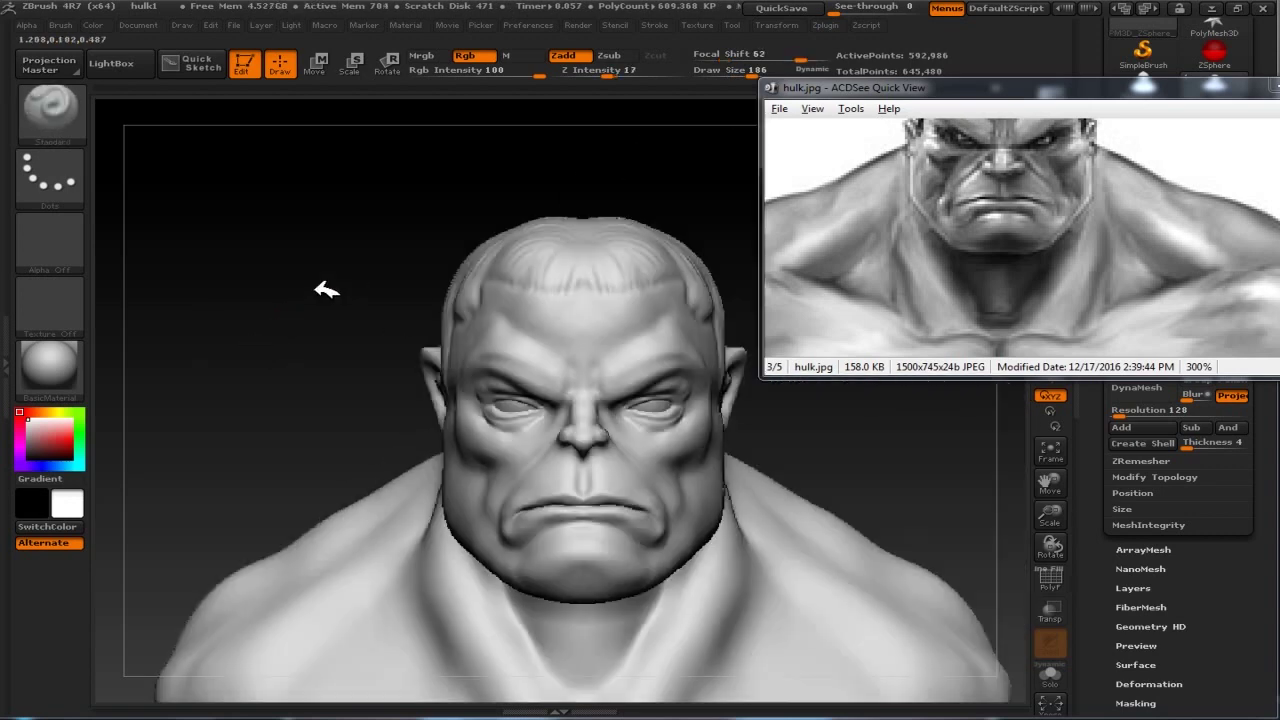
{"action": "scroll", "coordinate": [986, 271], "scroll_direction": "down", "scroll_amount": 2}
{"action": "key", "text": "ctrl+s"}
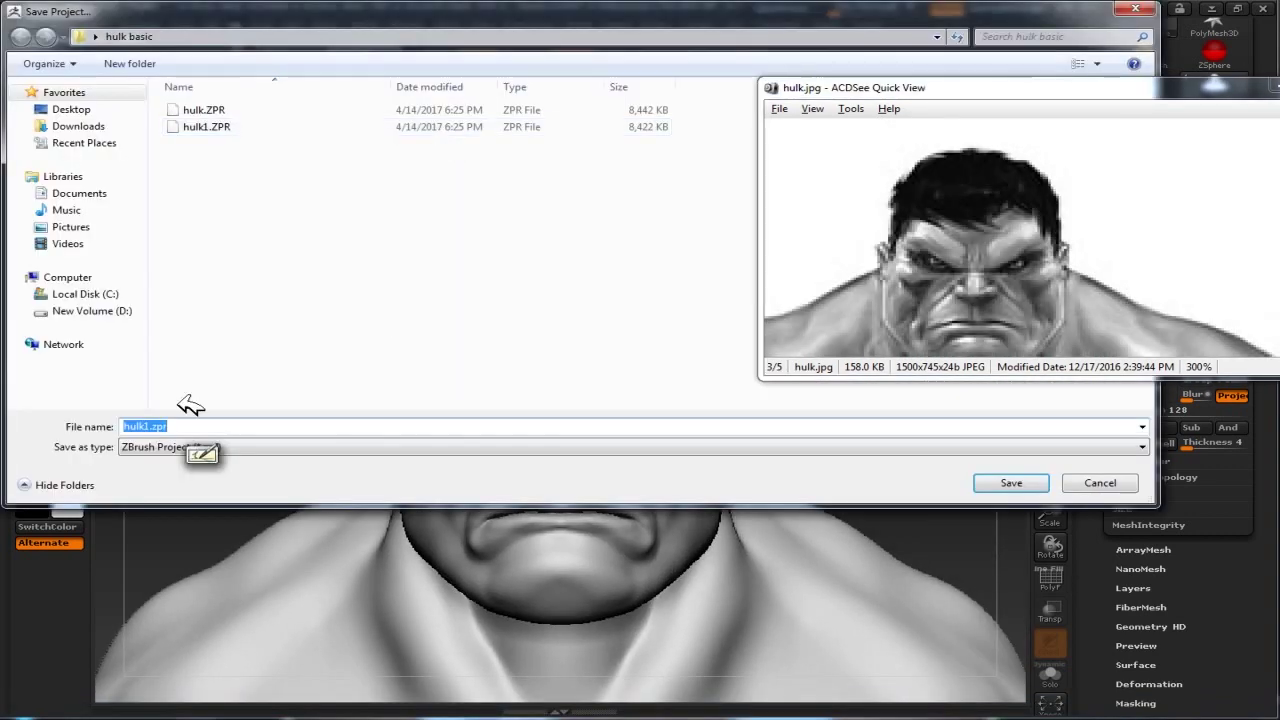
Save the project as hulk2, then sculpt ClayBuildup hair strands across the forehead
{"action": "key", "text": "Return"}
{"action": "key", "text": "b"}
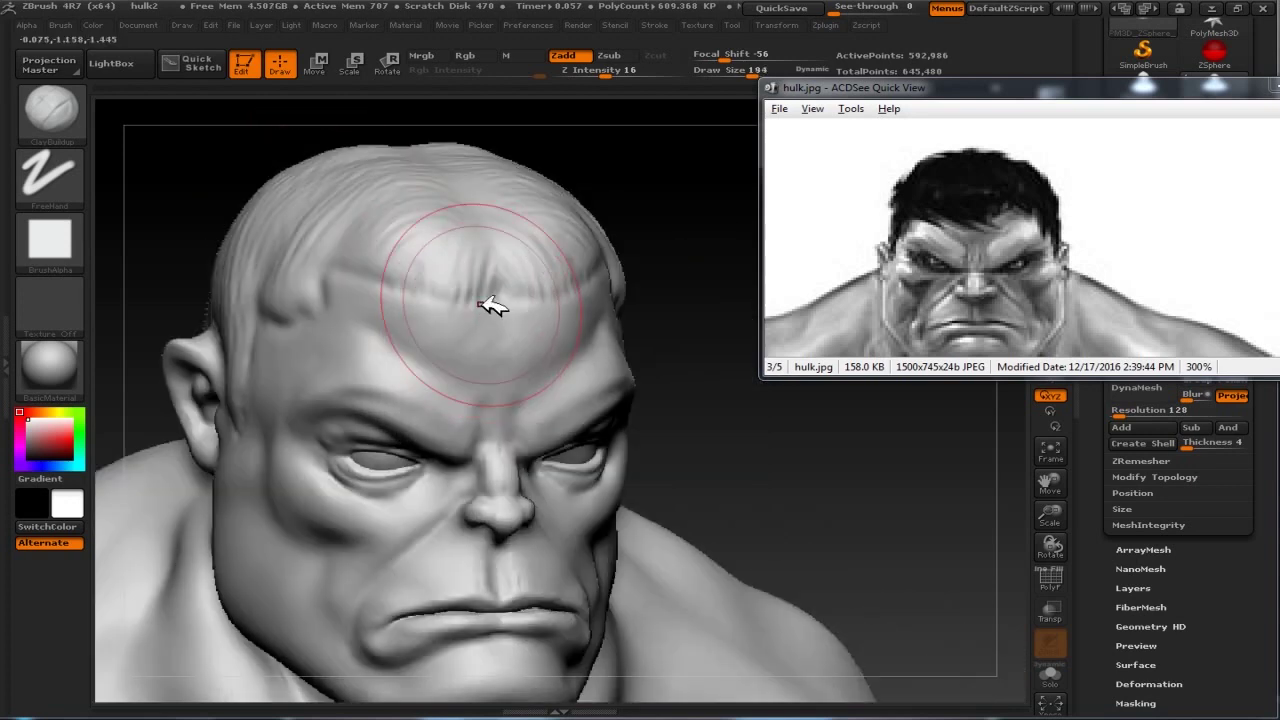
{"action": "left_click_drag", "start_coordinate": [491, 303], "coordinate": [372, 311]}
{"action": "left_click_drag", "start_coordinate": [710, 250], "coordinate": [663, 203]}
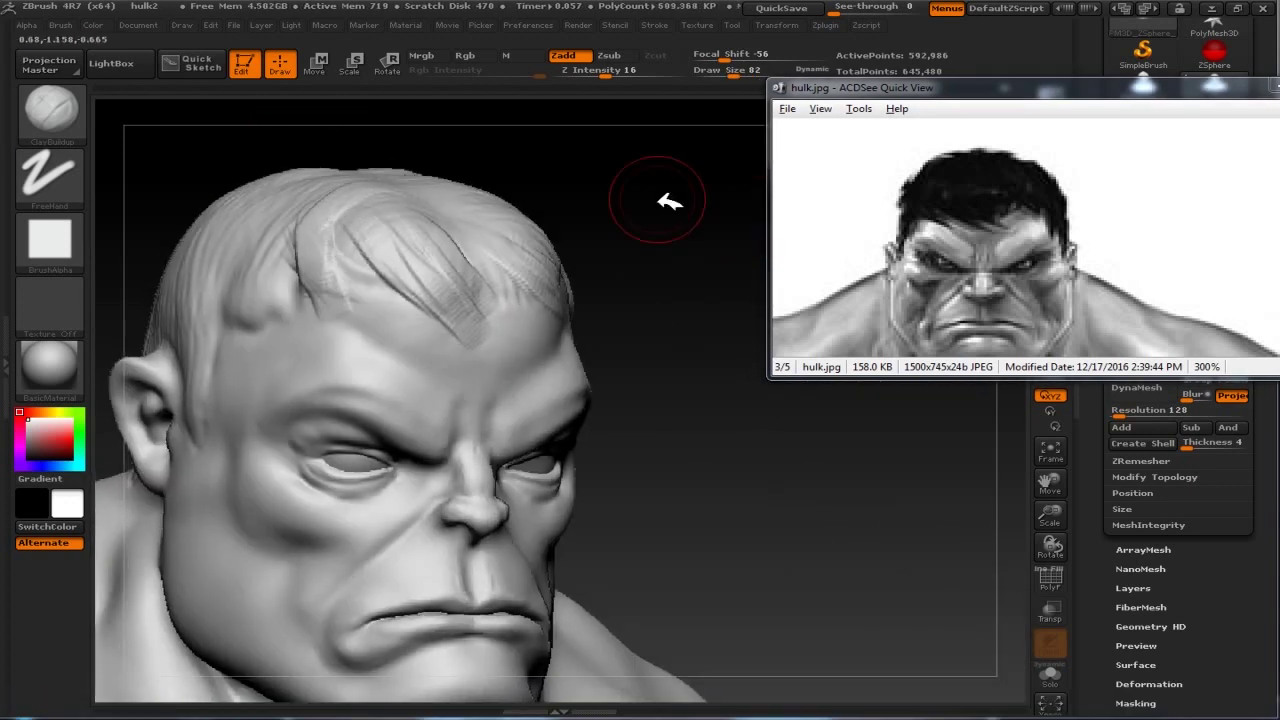